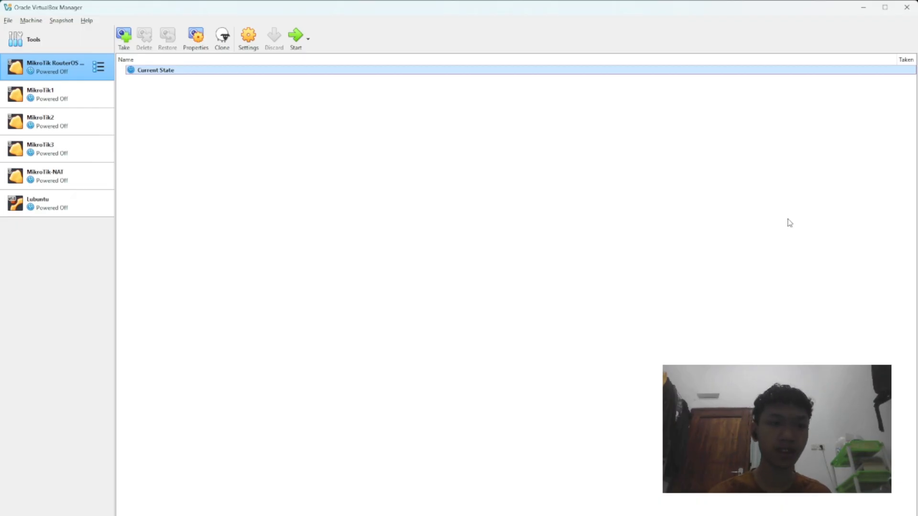
# Step: Make a full clone of the MikroTik RouterOS 6 Level 6 virtual machine named MikroTik-DHCPClient
pyautogui.click(61, 74)
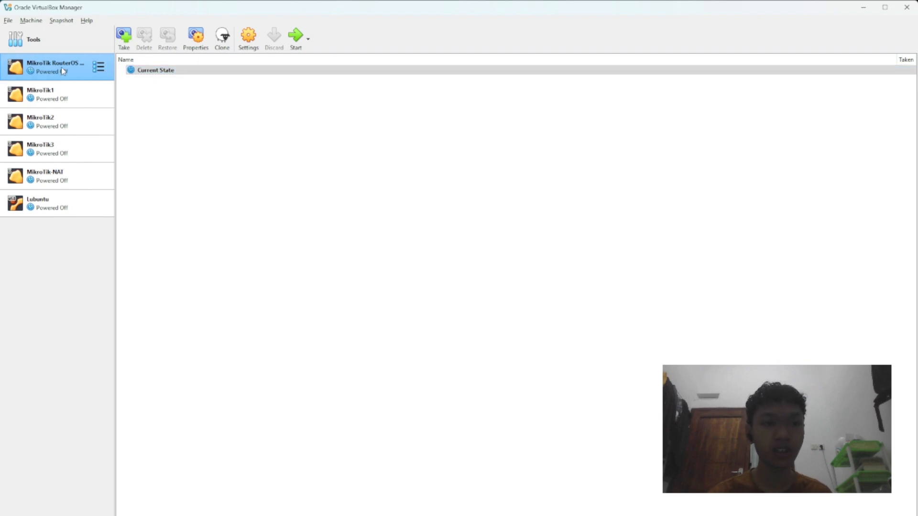
pyautogui.press('Down')
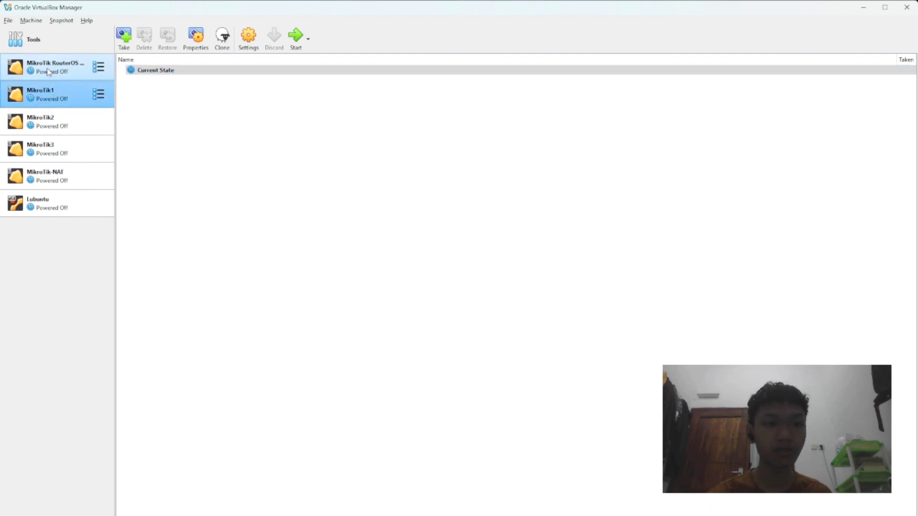
pyautogui.moveTo(48, 71)
pyautogui.mouseDown()
pyautogui.moveTo(81, 79)
pyautogui.moveTo(55, 70)
pyautogui.mouseUp()
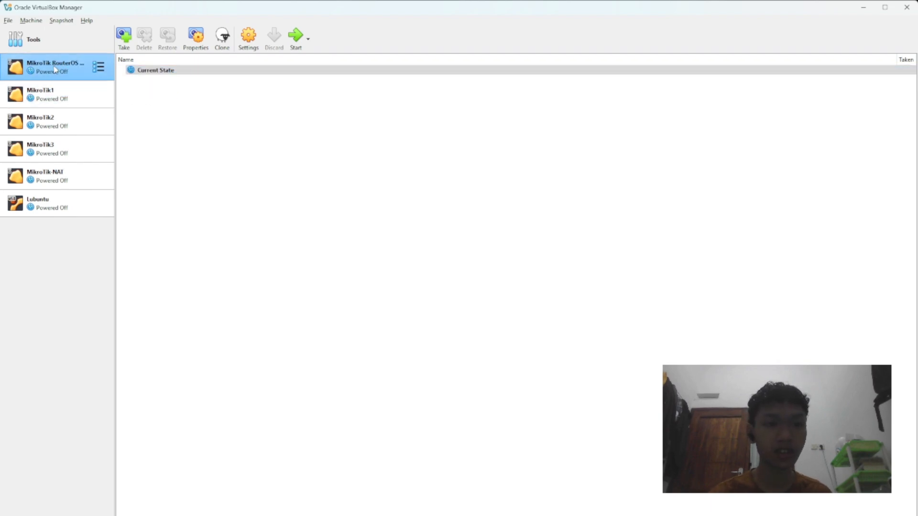
pyautogui.click(222, 39)
pyautogui.moveTo(514, 200); pyautogui.dragTo(431, 195)
pyautogui.press('BackSpace')
pyautogui.write('-D')
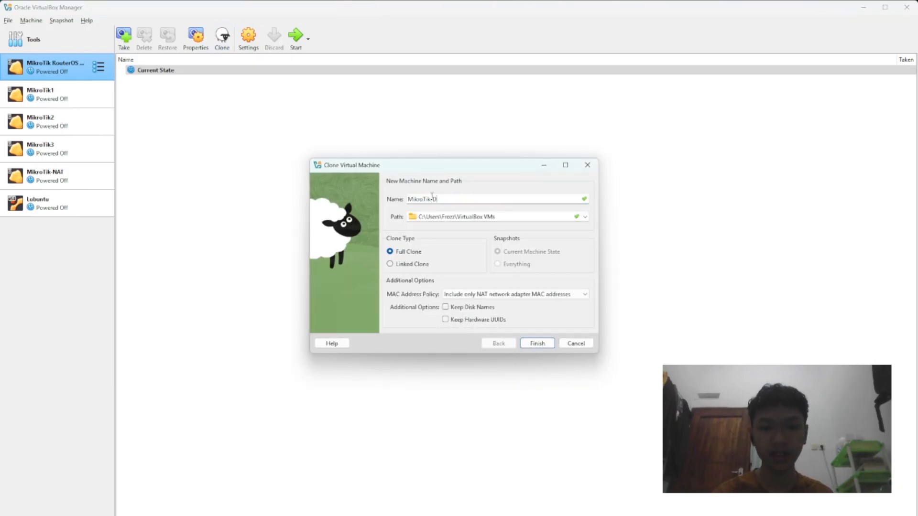
pyautogui.write('HCPClient')
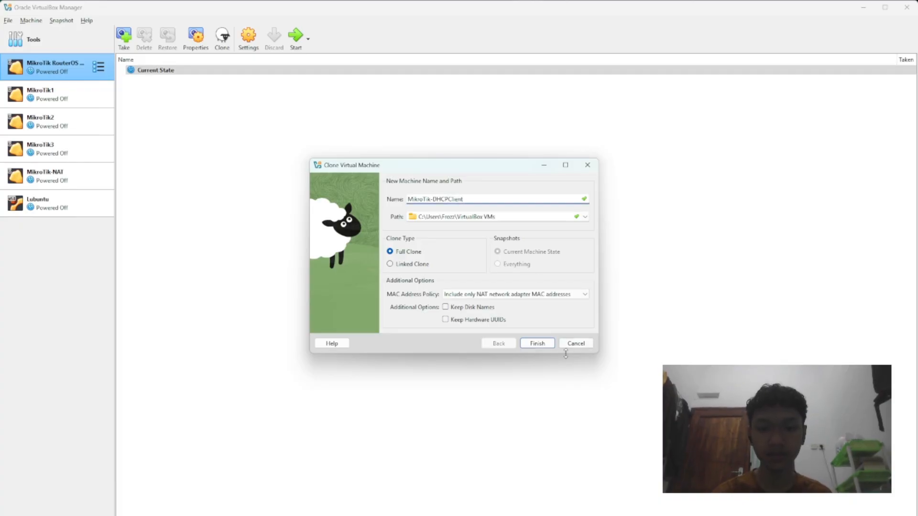
pyautogui.click(546, 344)
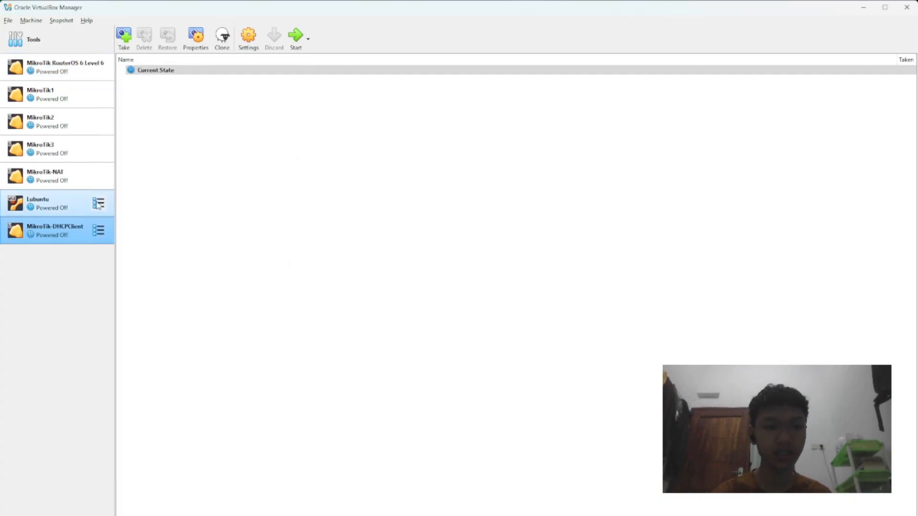
# Step: Move MikroTik-DHCPClient above Lubuntu in the machine list and start it
pyautogui.moveTo(71, 234); pyautogui.dragTo(73, 209)
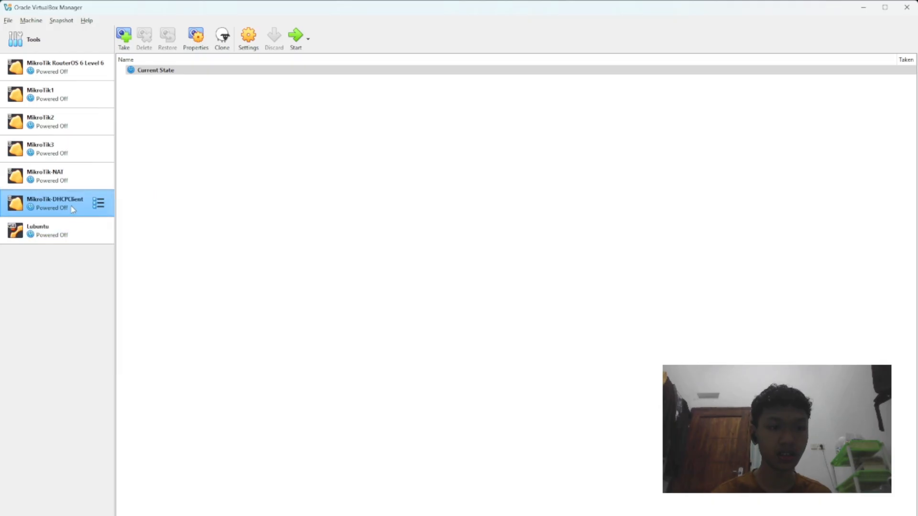
pyautogui.click(297, 38)
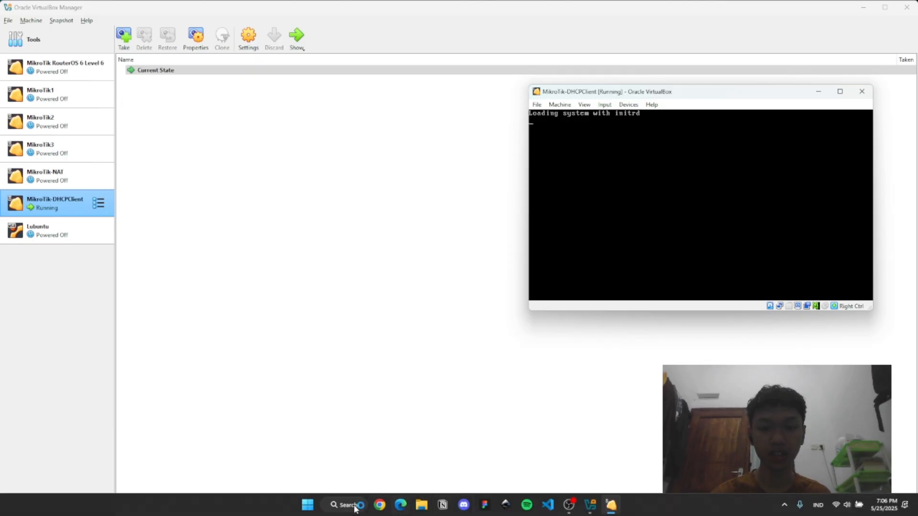
# Step: Find winbox64.exe on the computer and open WinBox
pyautogui.click(343, 508)
pyautogui.write('winbox')
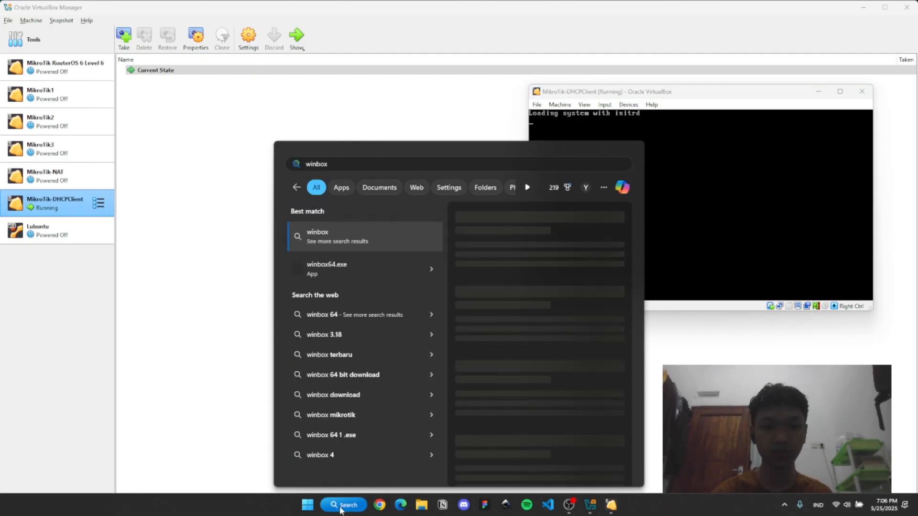
pyautogui.press('Down')
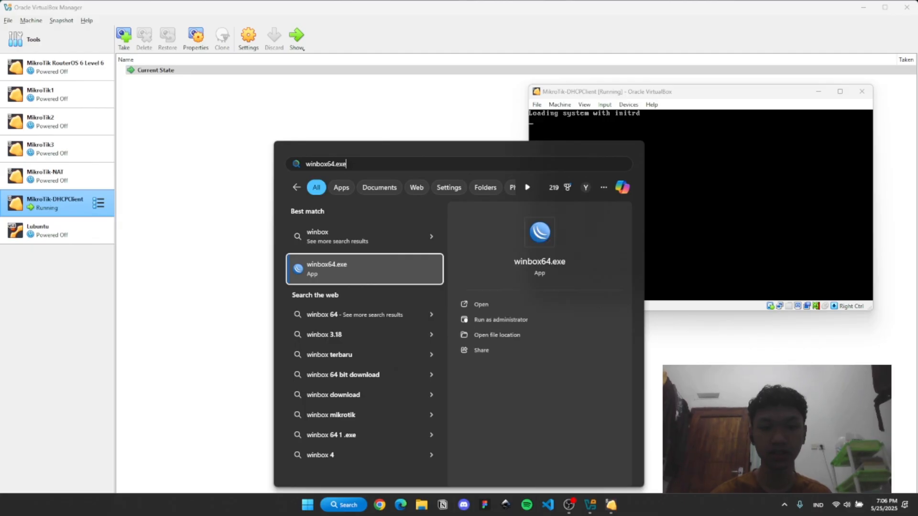
pyautogui.click(564, 304)
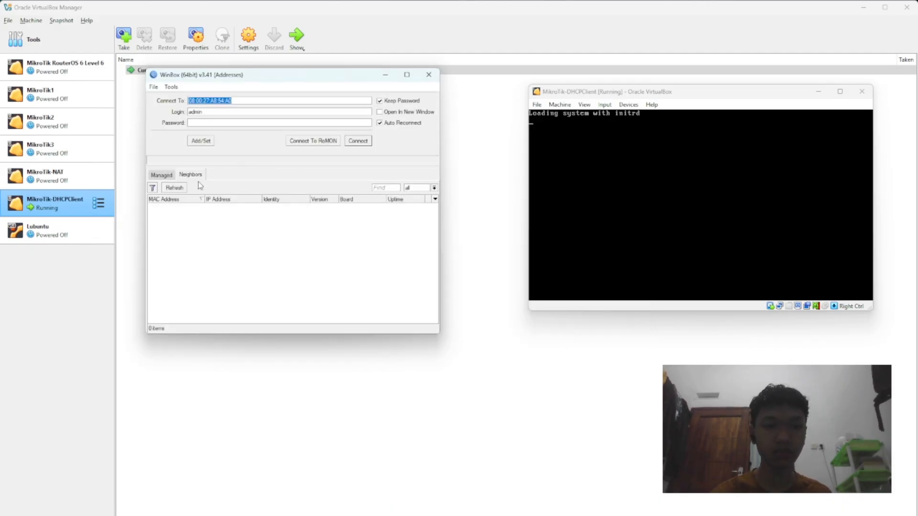
# Step: Refresh the WinBox neighbor list and connect to the MikroTikMaster router as admin
pyautogui.click(584, 142)
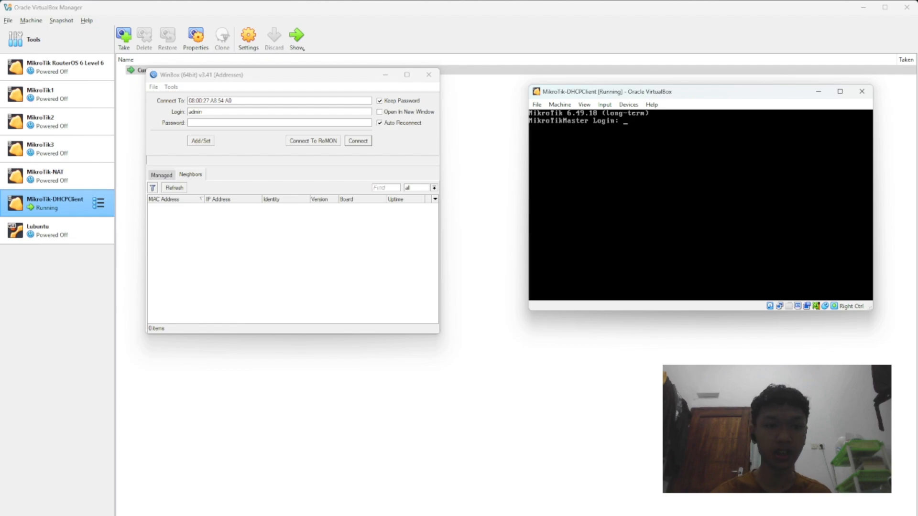
pyautogui.click(175, 187)
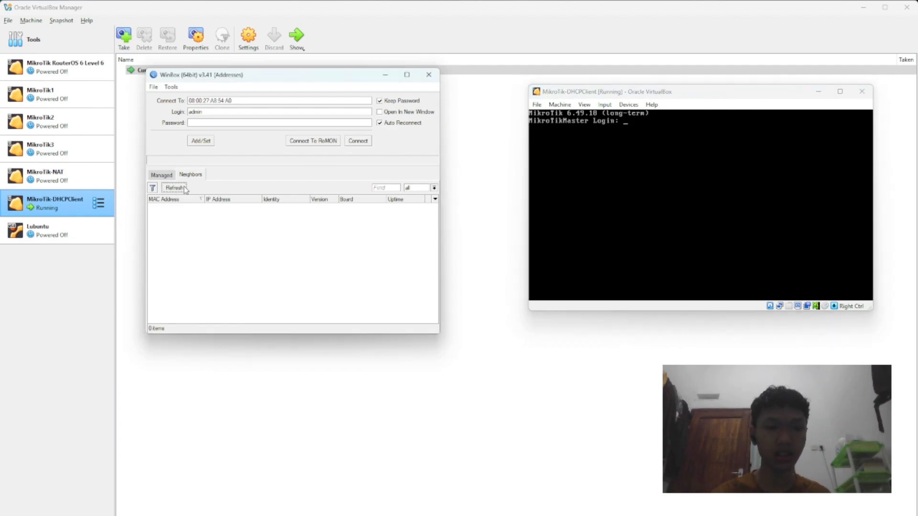
pyautogui.click(172, 207)
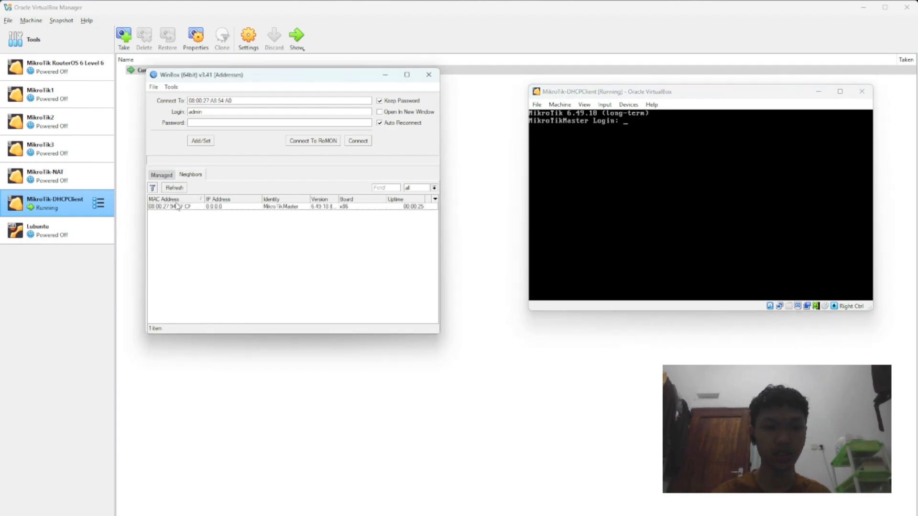
pyautogui.click(364, 141)
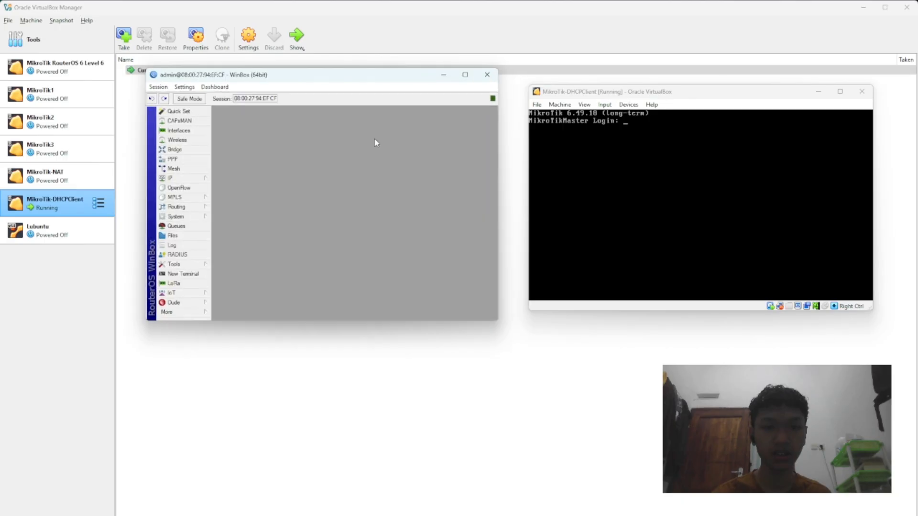
# Step: Inspect the ether1-HostOnlyAdapter interface details, then check Adapter 1 in the MikroTik-DHCPClient machine's network settings in VirtualBox
pyautogui.click(423, 208)
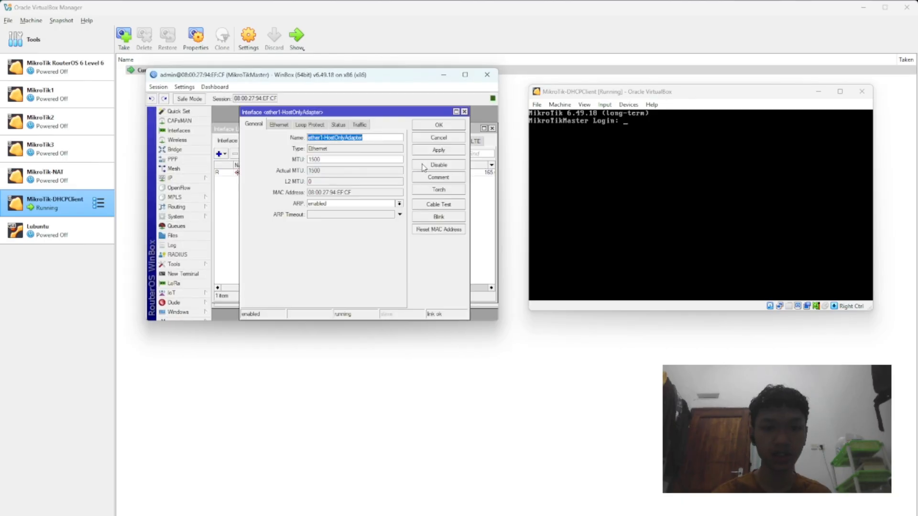
pyautogui.click(464, 112)
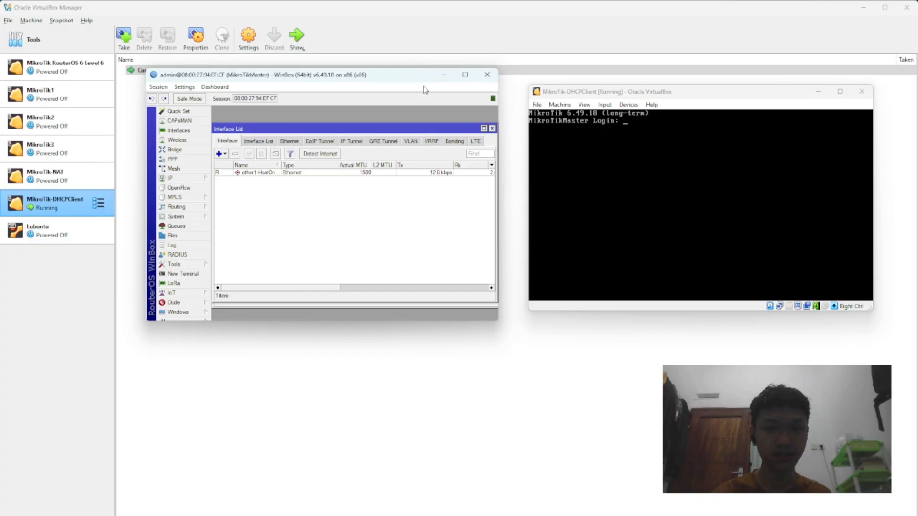
pyautogui.click(444, 75)
pyautogui.click(203, 78)
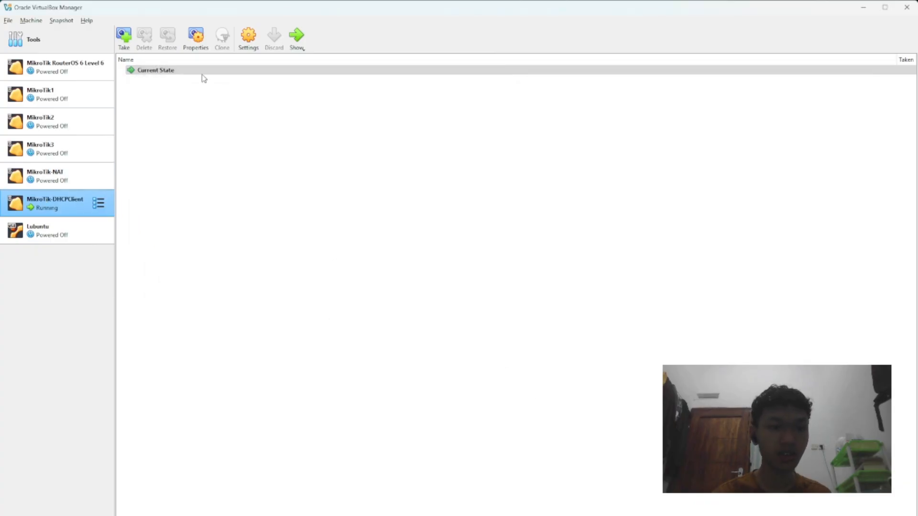
pyautogui.click(241, 40)
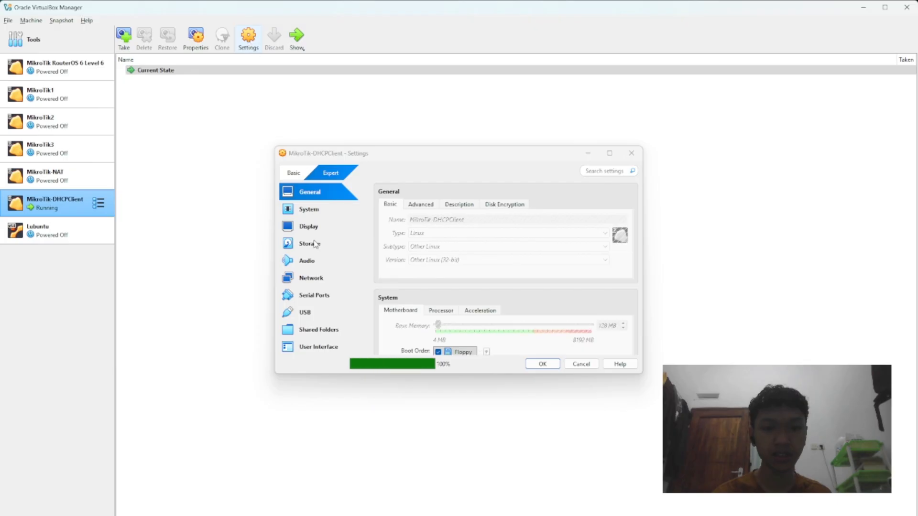
pyautogui.click(311, 276)
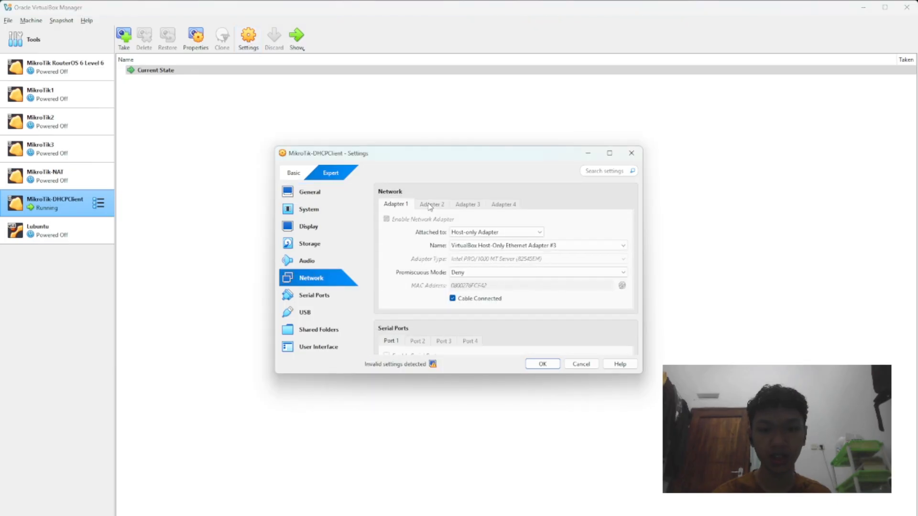
pyautogui.click(630, 153)
# Step: Bring back the virtual machine and WinBox windows and set the router's system identity to MikroTik-DHCPClientr
pyautogui.click(600, 504)
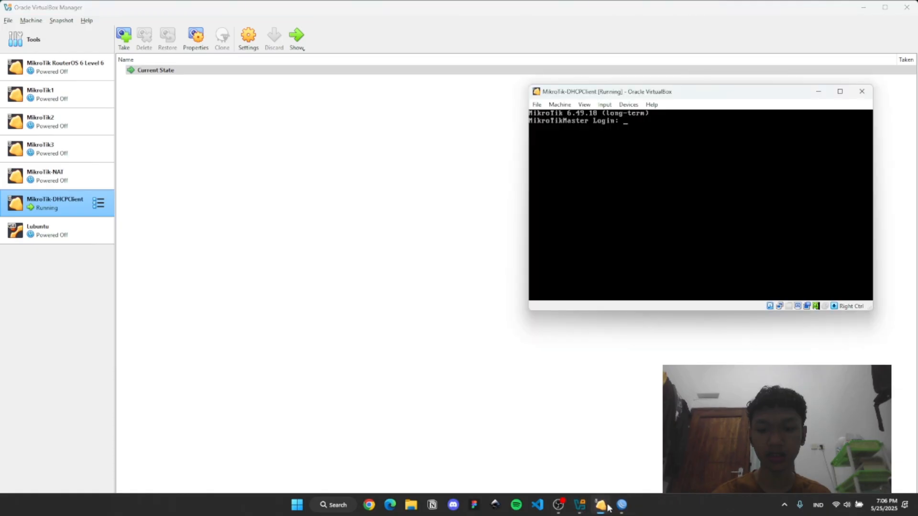
pyautogui.click(619, 506)
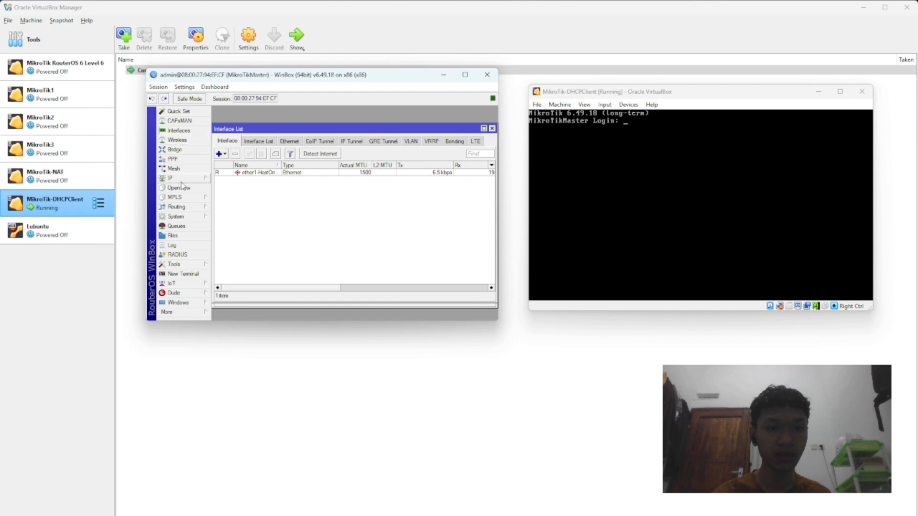
pyautogui.click(176, 216)
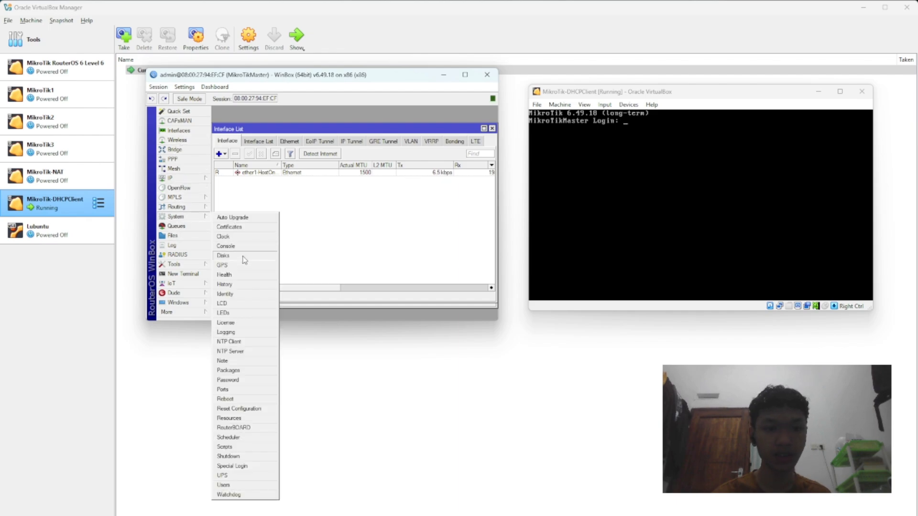
pyautogui.click(225, 294)
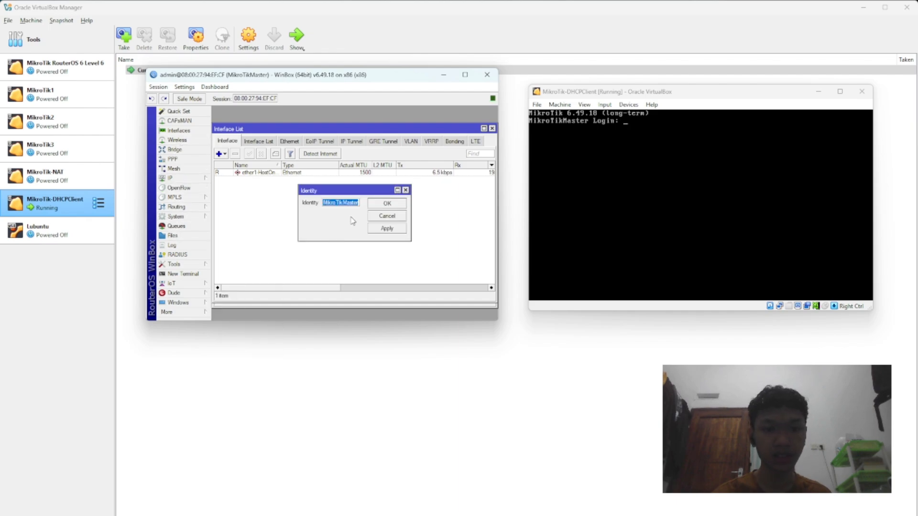
pyautogui.click(351, 217)
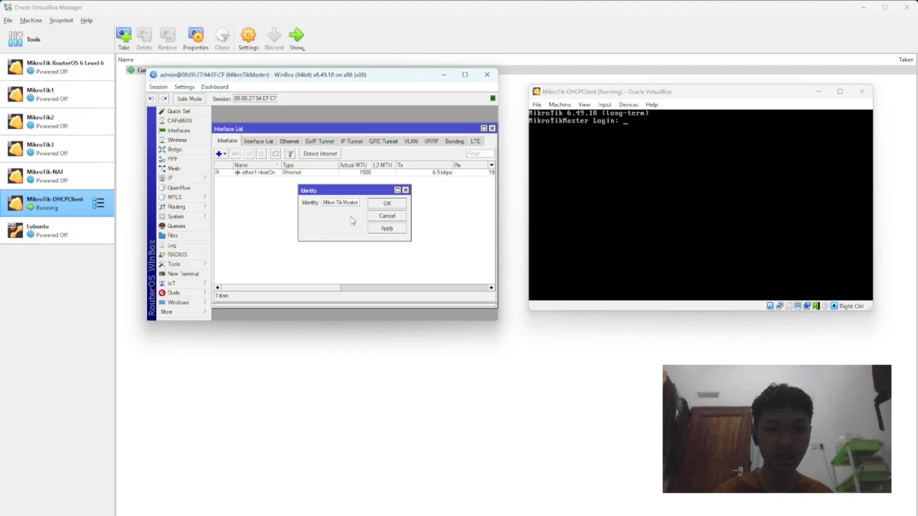
pyautogui.click(358, 203)
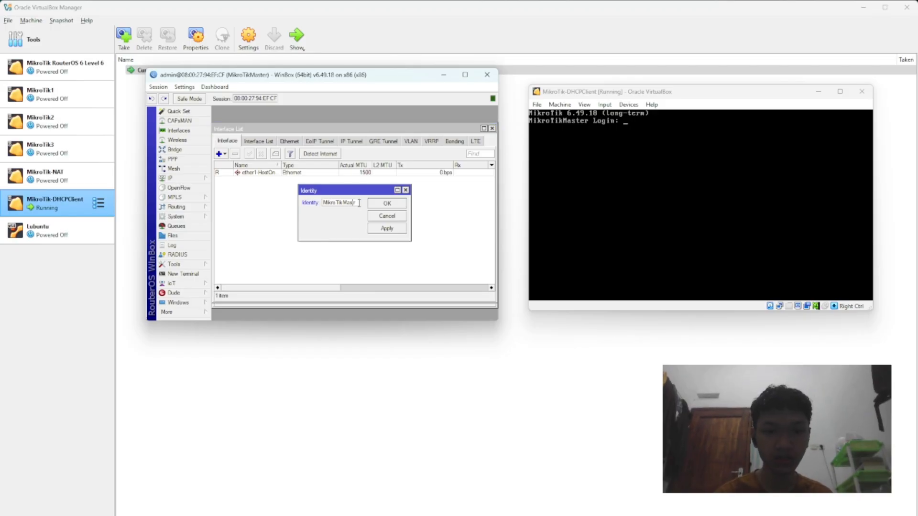
pyautogui.press('BackSpace')
pyautogui.press('BackSpace')
pyautogui.press('BackSpace')
pyautogui.press('BackSpace')
pyautogui.press('BackSpace')
pyautogui.press('BackSpace')
pyautogui.write('-D')
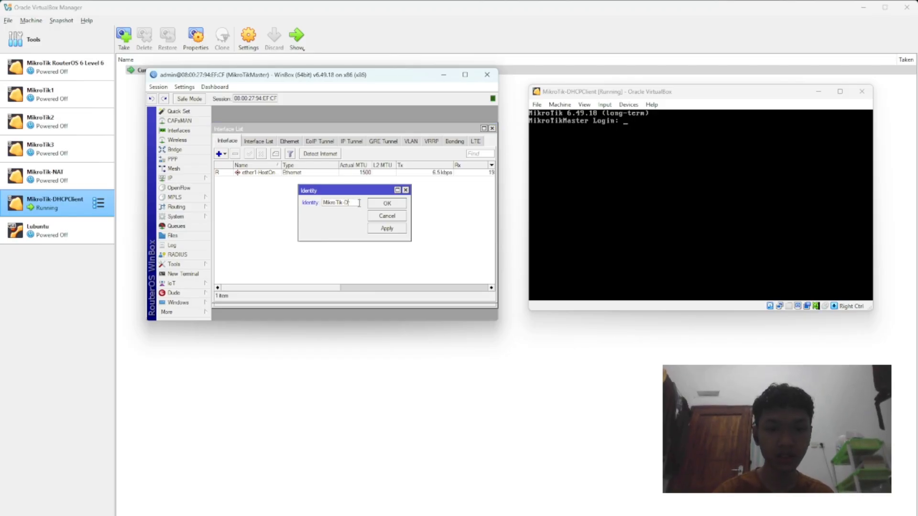
pyautogui.write('HCPClient')
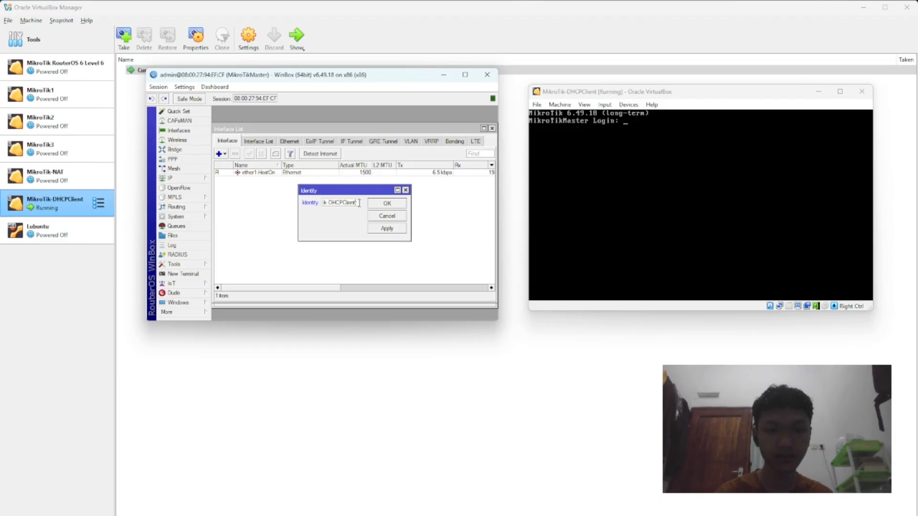
pyautogui.click(386, 229)
pyautogui.click(392, 203)
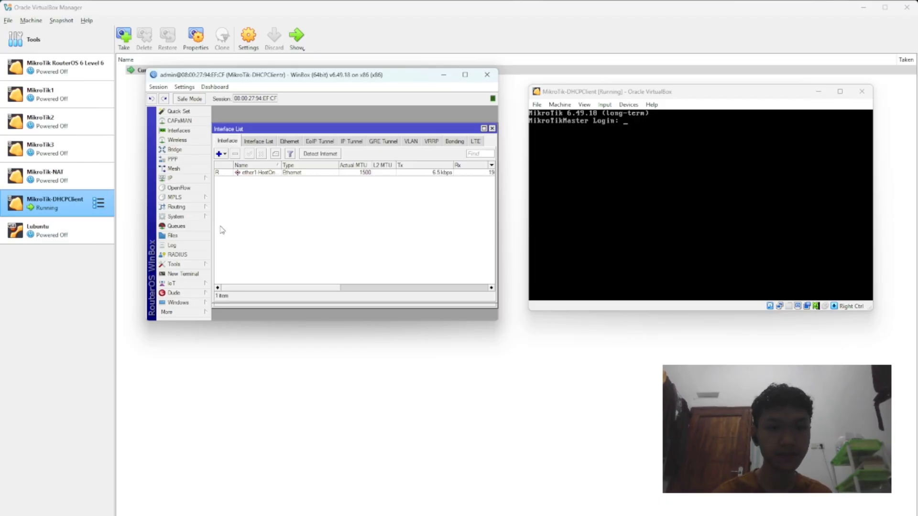
# Step: Correct the router's system identity to MikroTik-DHCPClient by removing its trailing letter r
pyautogui.click(178, 216)
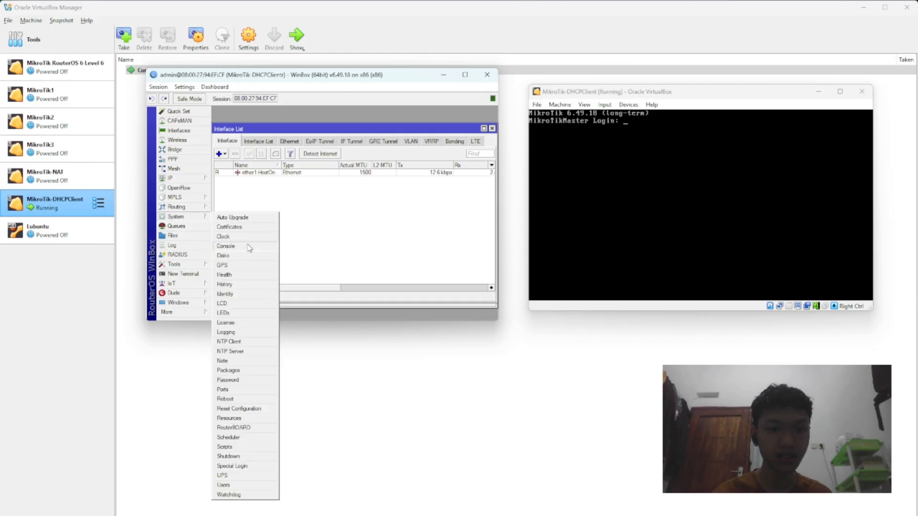
pyautogui.click(237, 294)
pyautogui.press('Right')
pyautogui.press('BackSpace')
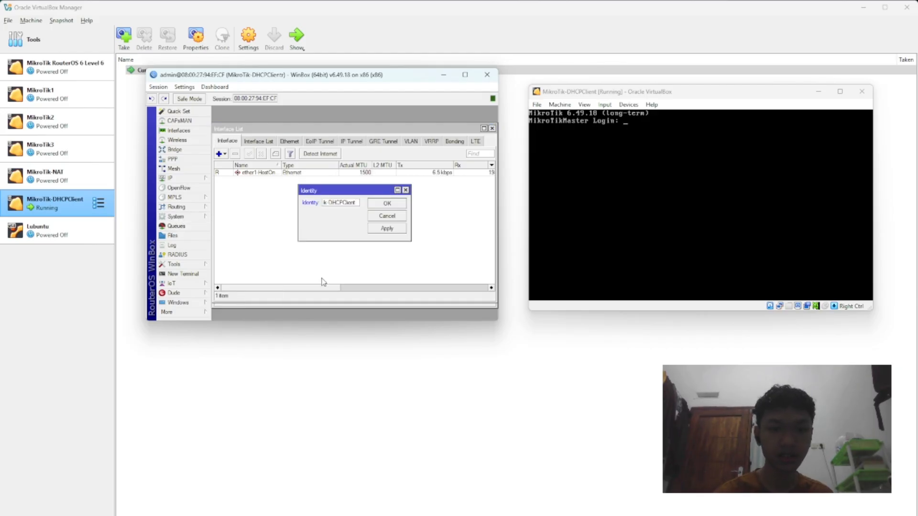
pyautogui.click(388, 230)
pyautogui.click(393, 203)
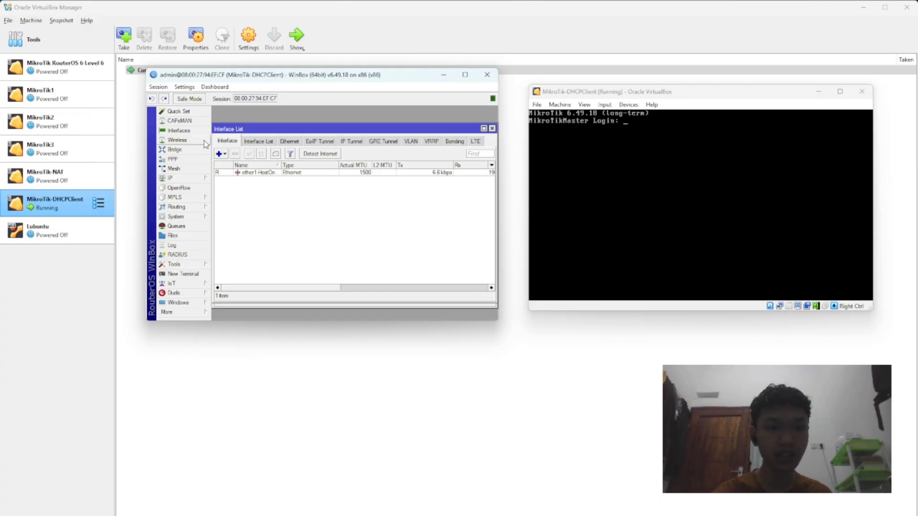
# Step: Reset the MAC address of the ether1-HostOnlyAdapter interface and bring the WinBox window back up
pyautogui.doubleClick(285, 173)
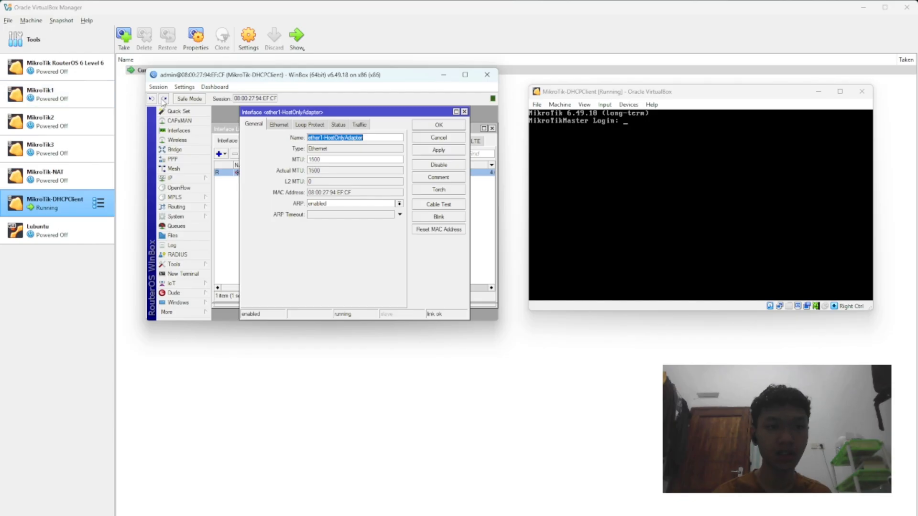
pyautogui.click(442, 230)
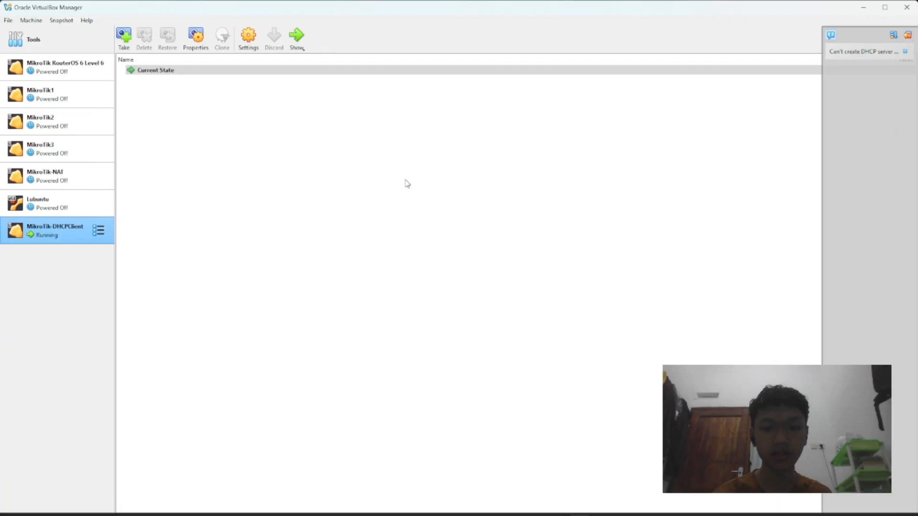
pyautogui.click(621, 503)
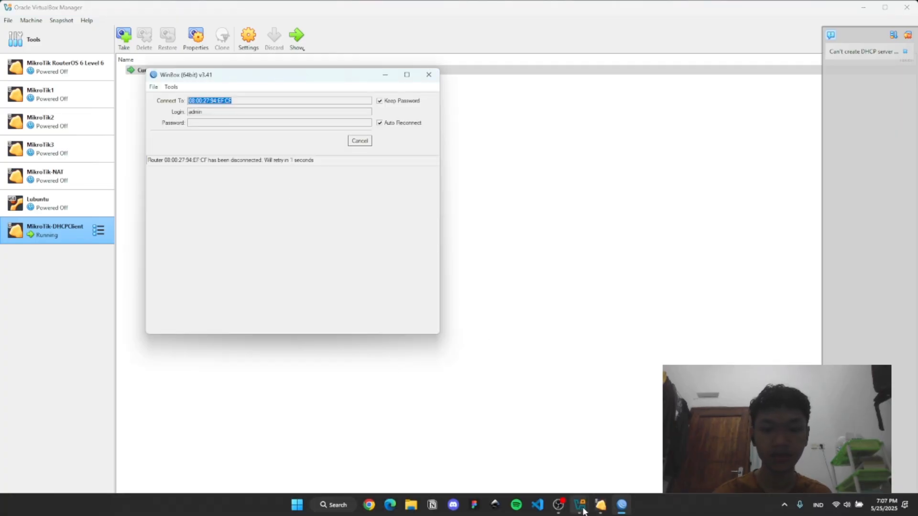
# Step: Bring back the virtual machine window, stop the WinBox reconnection attempt, connect to the discovered MikroTik-DHCPClient neighbor and dismiss its password change request
pyautogui.click(601, 505)
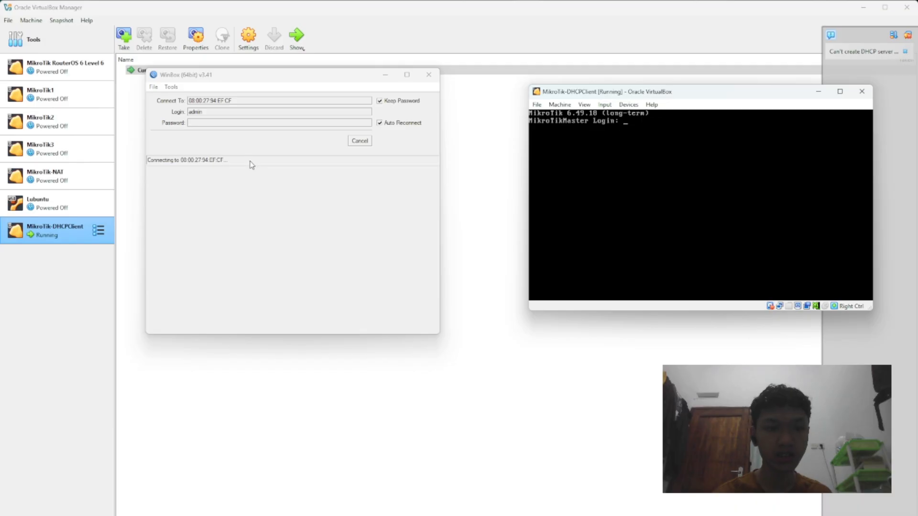
pyautogui.click(360, 142)
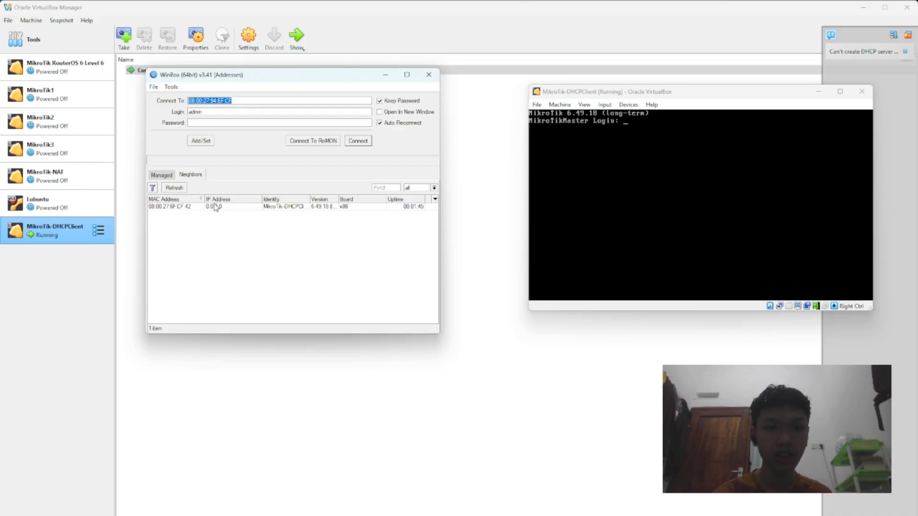
pyautogui.click(170, 208)
pyautogui.click(358, 143)
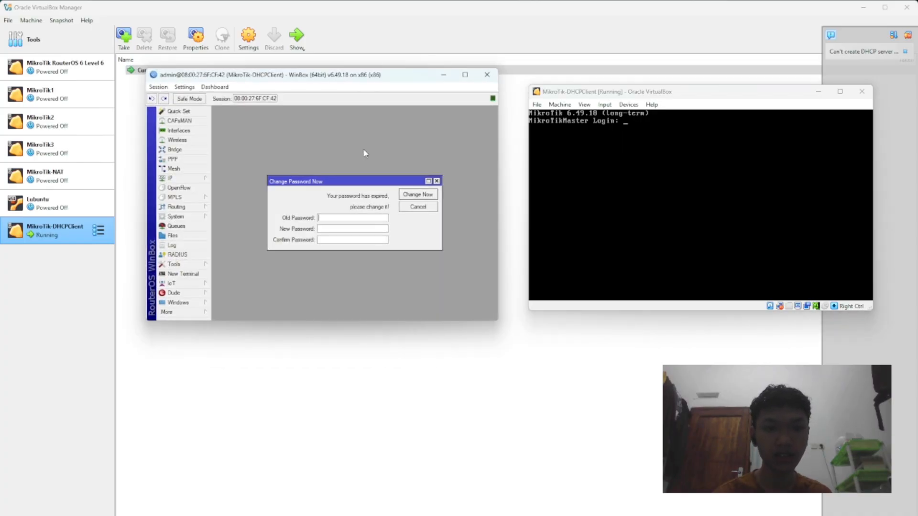
pyautogui.click(418, 207)
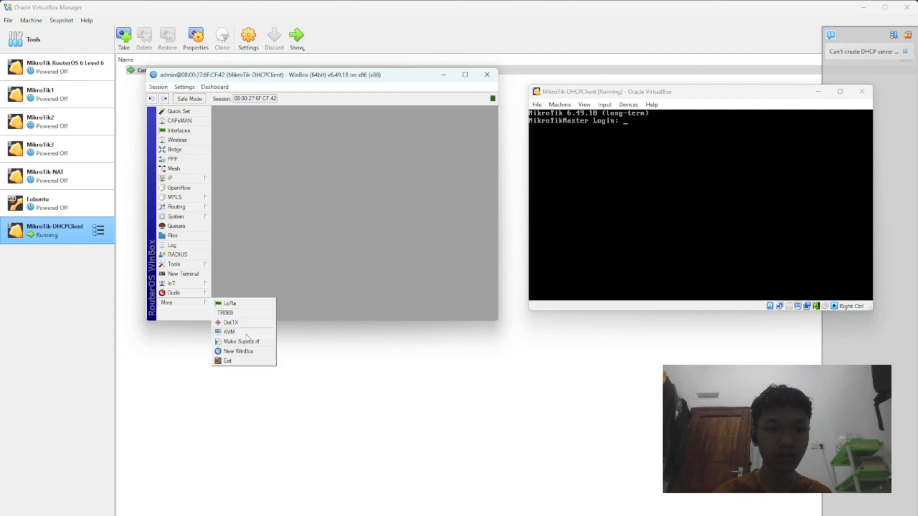
# Step: Exit WinBox to end the session with the MikroTik-DHCPClient router
pyautogui.click(183, 233)
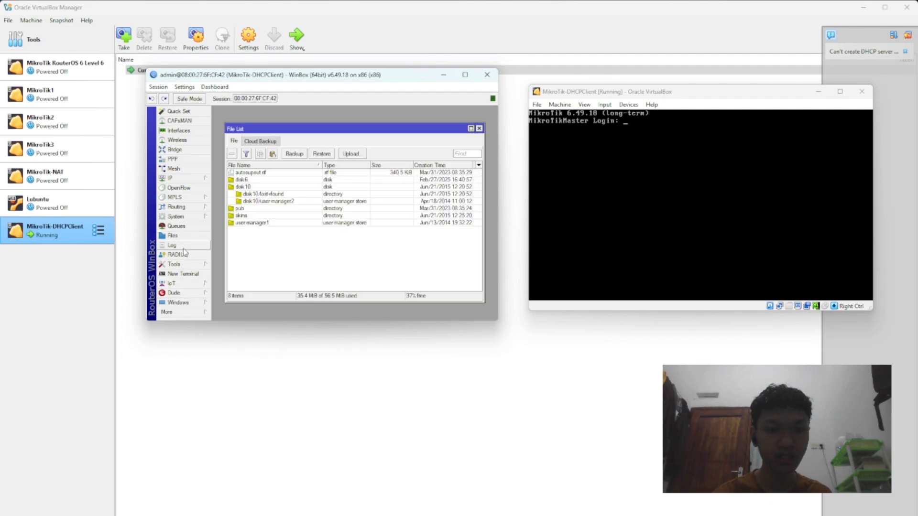
pyautogui.click(184, 244)
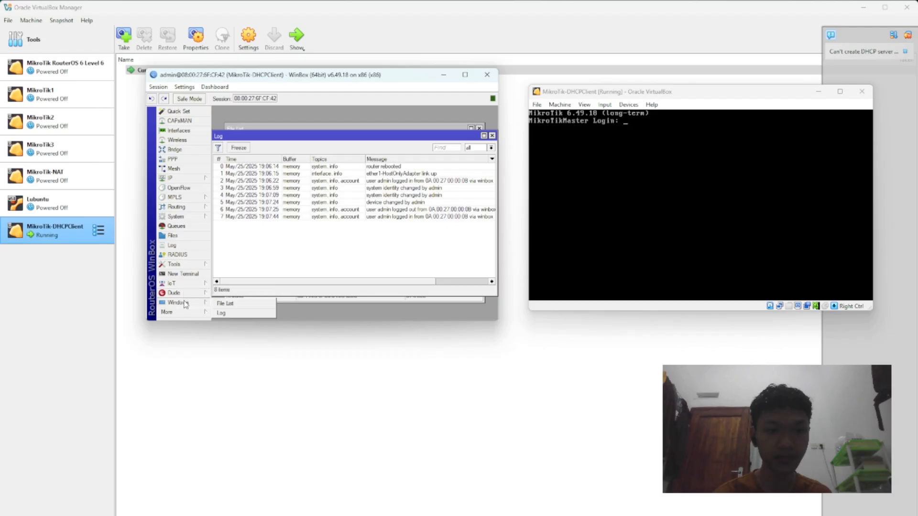
pyautogui.moveTo(188, 297)
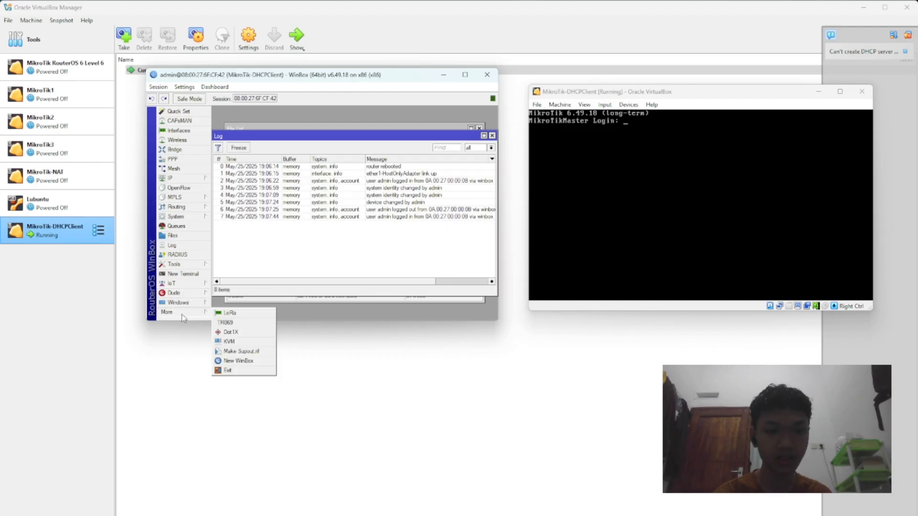
pyautogui.click(228, 370)
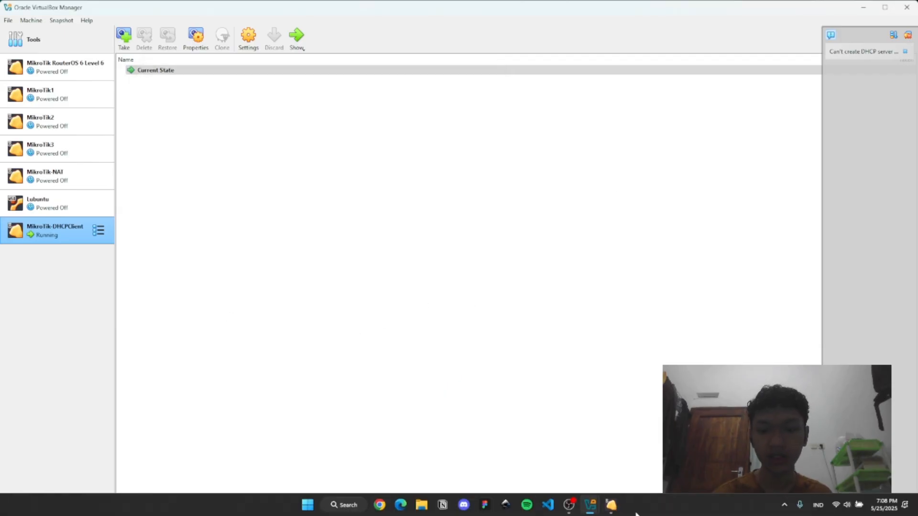
# Step: Power off the MikroTik-DHCPClient virtual machine and close the VirtualBox Manager
pyautogui.click(610, 509)
pyautogui.click(861, 92)
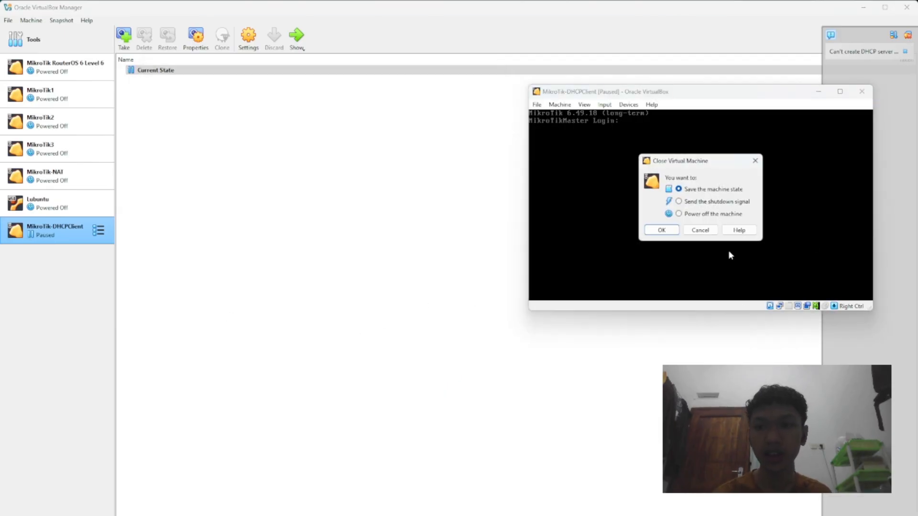
pyautogui.click(678, 215)
pyautogui.click(672, 230)
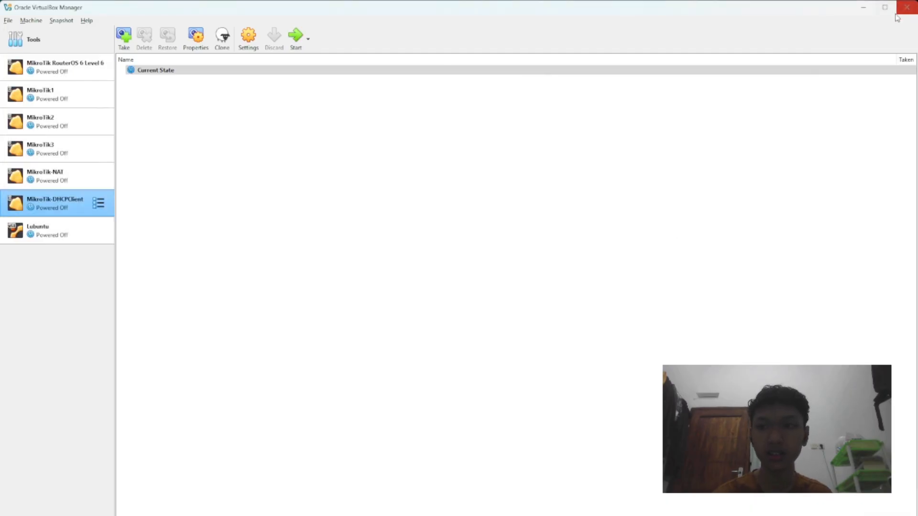
pyautogui.click(909, 9)
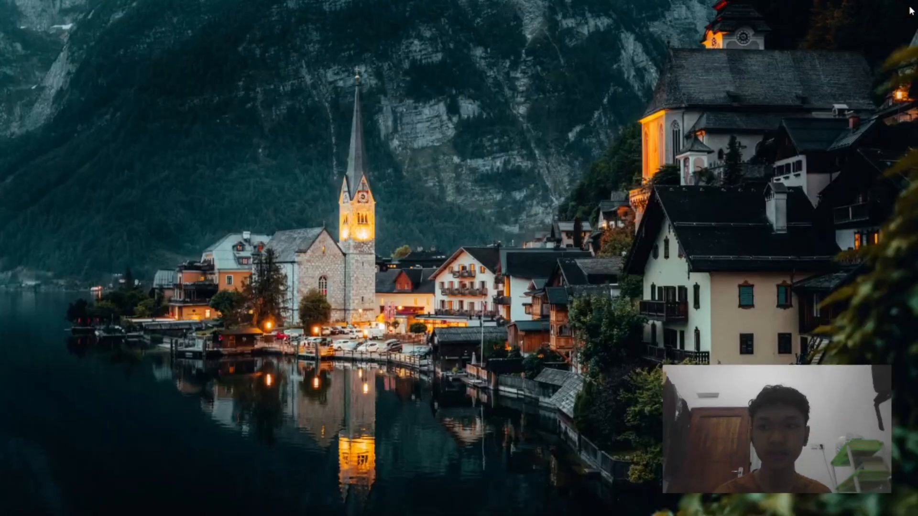
# Step: Search the computer for gns3 and launch GNS3 as administrator
pyautogui.click(362, 505)
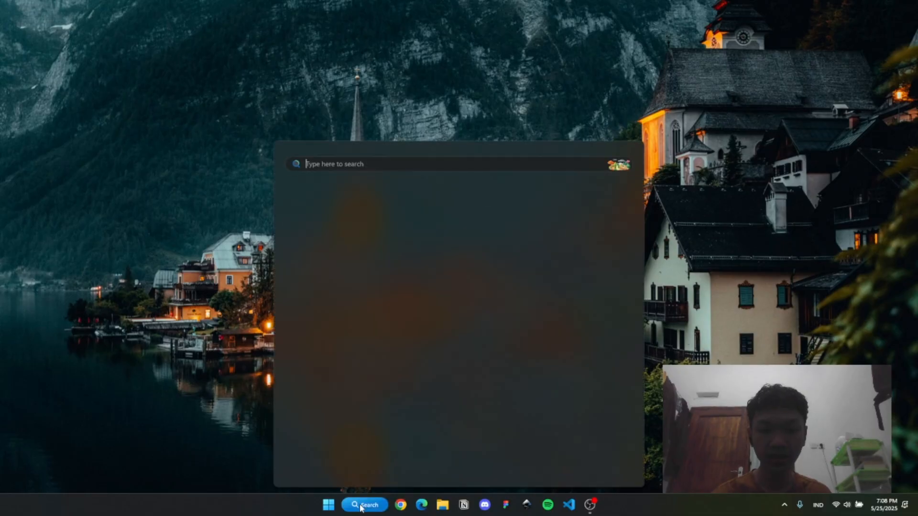
pyautogui.write('gns3')
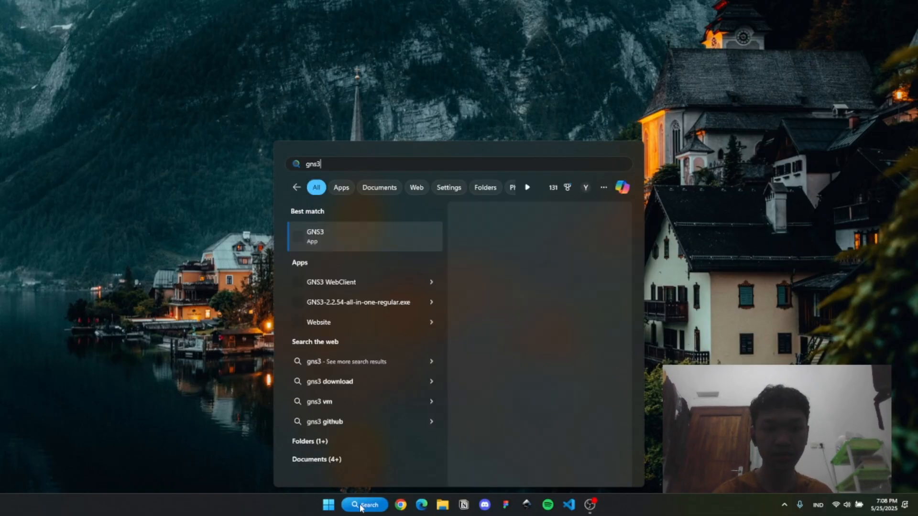
pyautogui.click(616, 318)
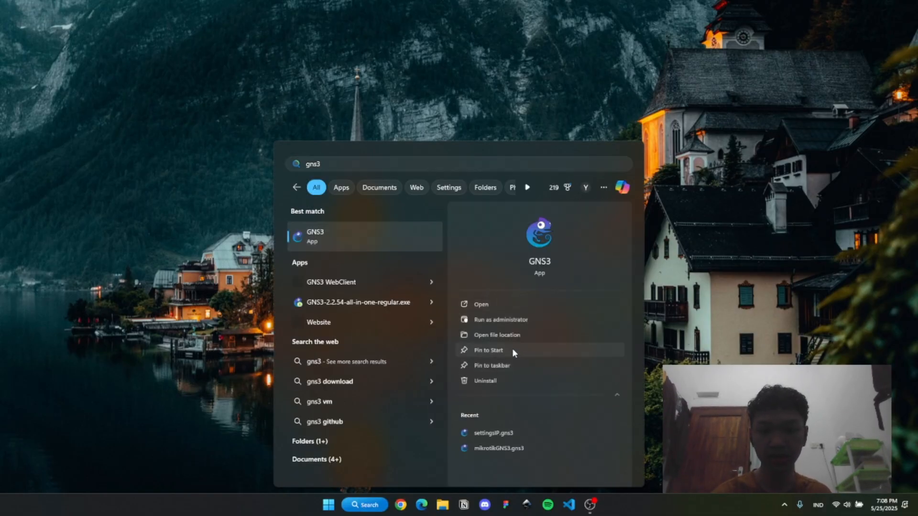
pyautogui.click(497, 319)
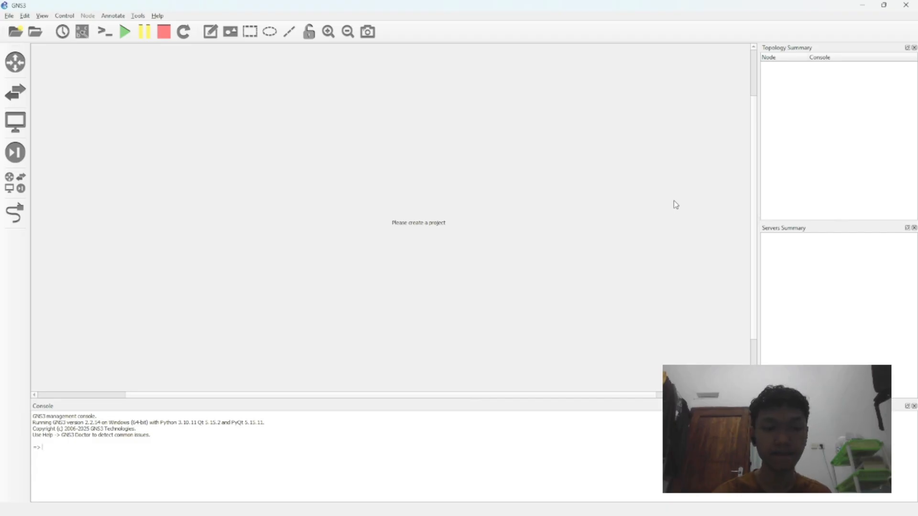
# Step: Open the recent project NAT+DNS.gns3
pyautogui.click(6, 15)
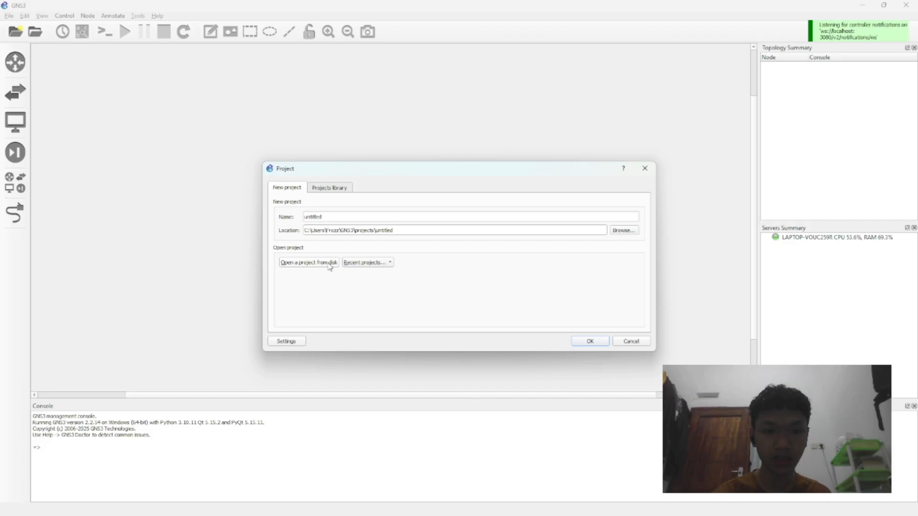
pyautogui.click(376, 263)
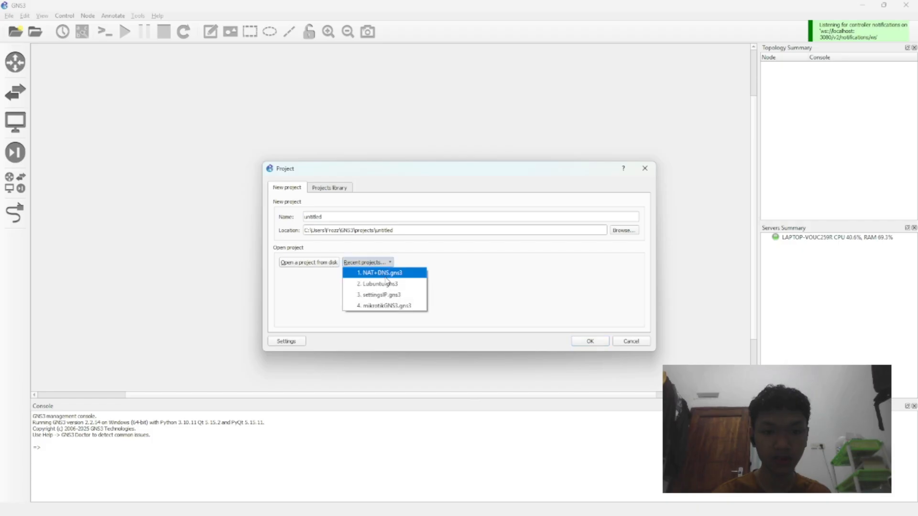
pyautogui.click(385, 274)
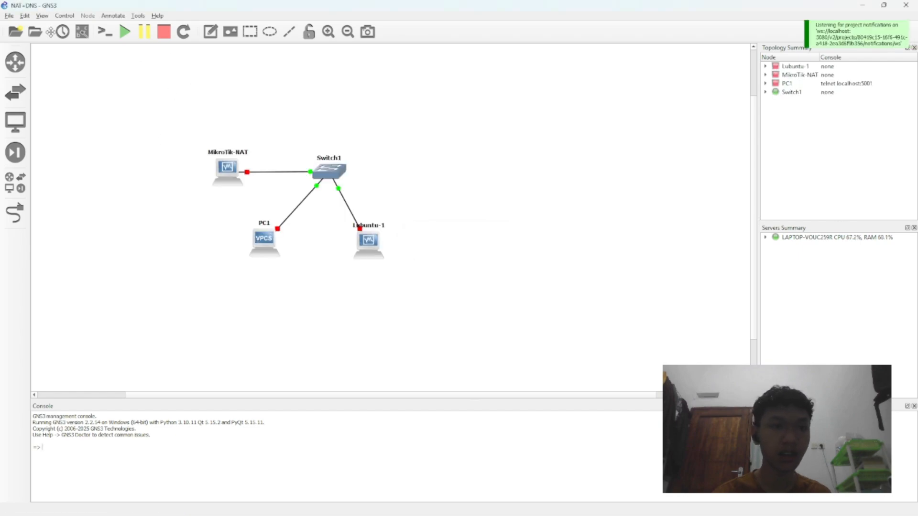
# Step: Create a new VirtualBox VM template in the preferences from the MikroTik-DHCPClient virtual machine
pyautogui.click(24, 16)
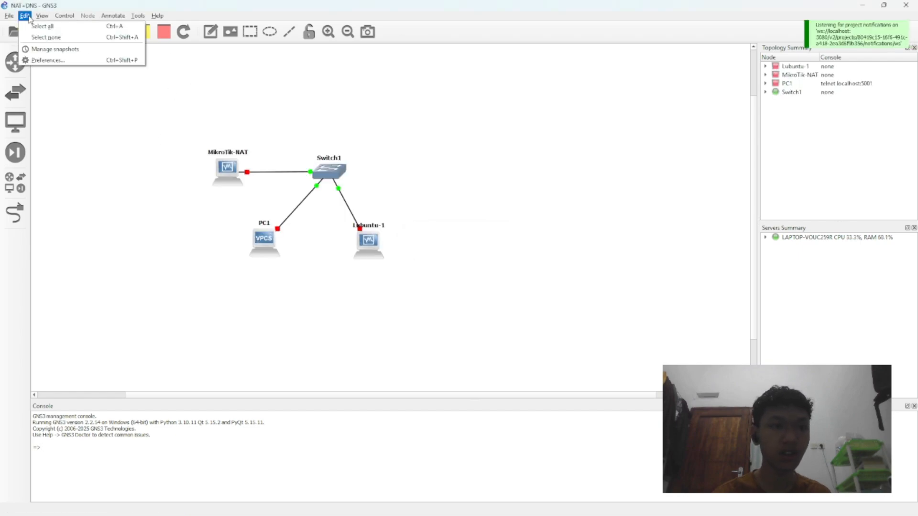
pyautogui.click(48, 60)
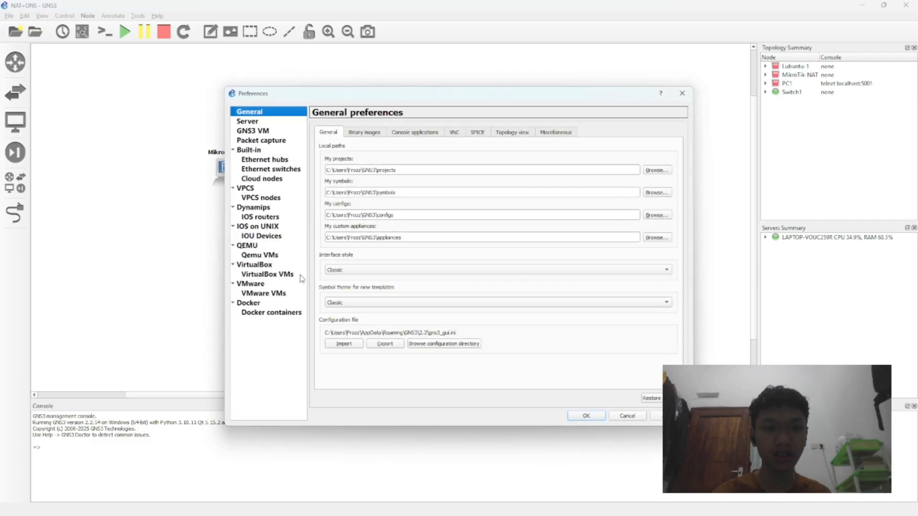
pyautogui.click(263, 276)
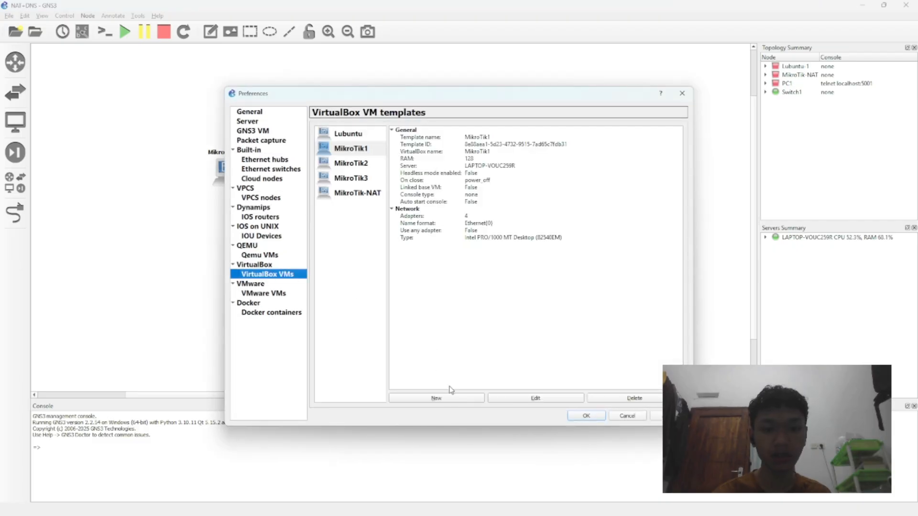
pyautogui.click(465, 399)
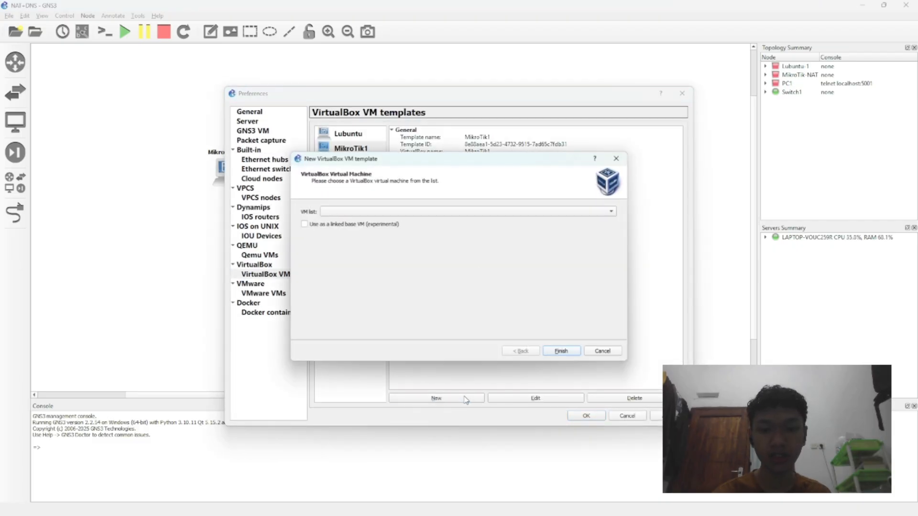
pyautogui.click(387, 213)
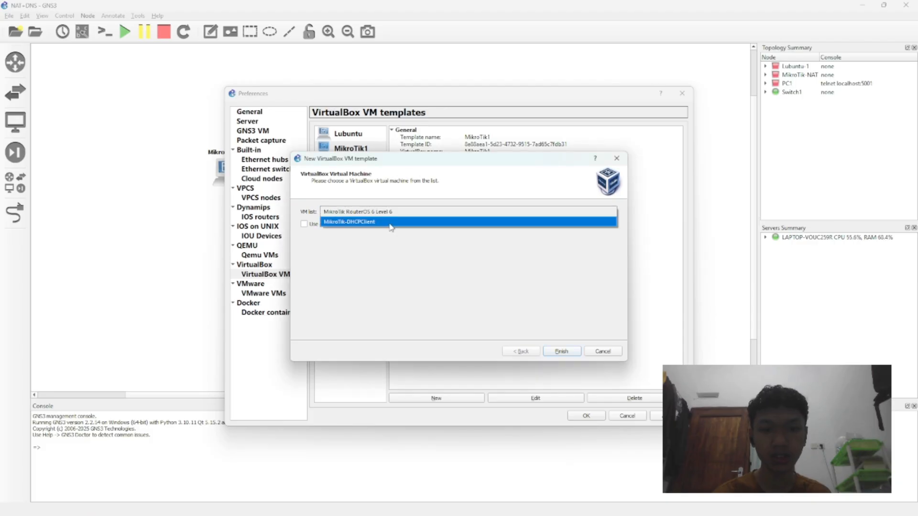
pyautogui.click(388, 221)
pyautogui.click(560, 352)
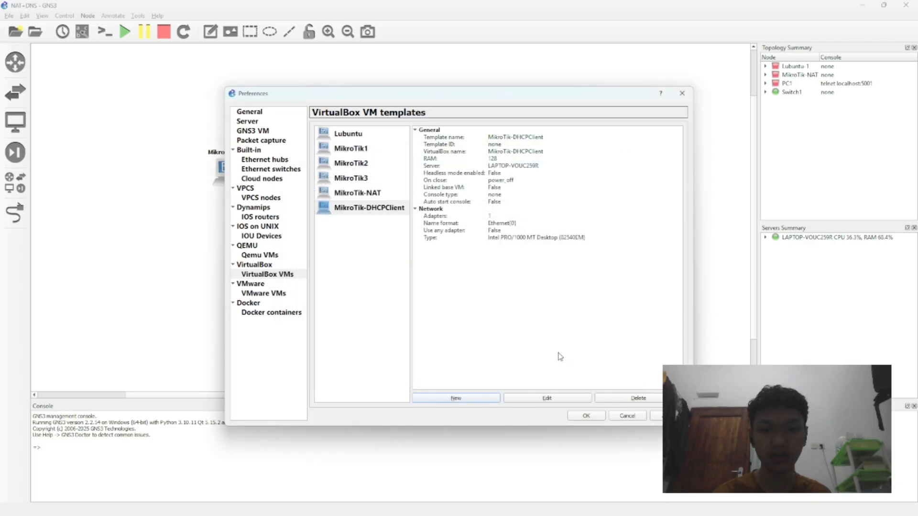
# Step: Set the MikroTik-DHCPClient template's number of network adapters to 2 and save the preferences
pyautogui.click(548, 398)
pyautogui.click(393, 188)
pyautogui.click(412, 203)
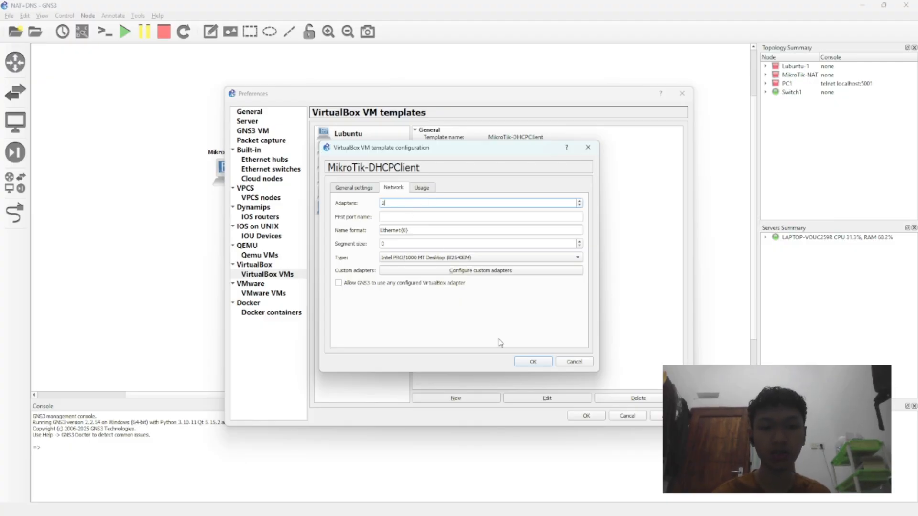
pyautogui.click(532, 362)
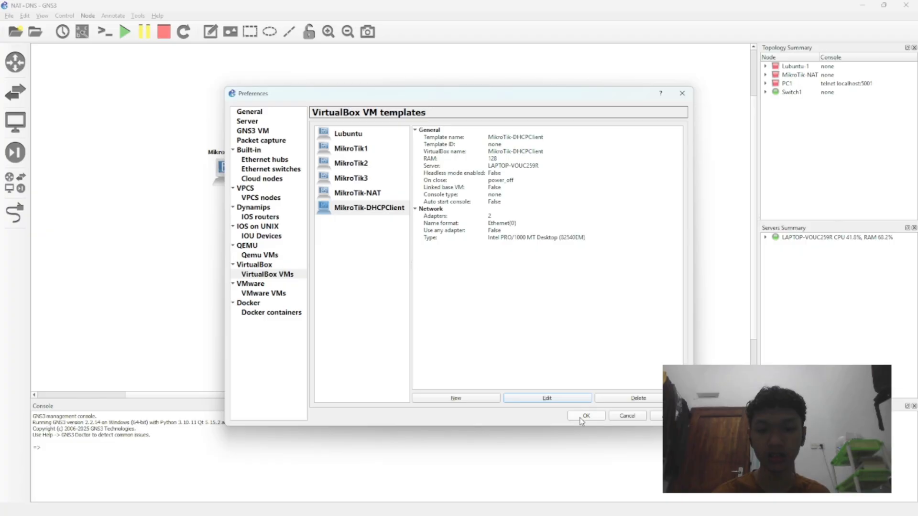
pyautogui.click(668, 417)
pyautogui.click(599, 418)
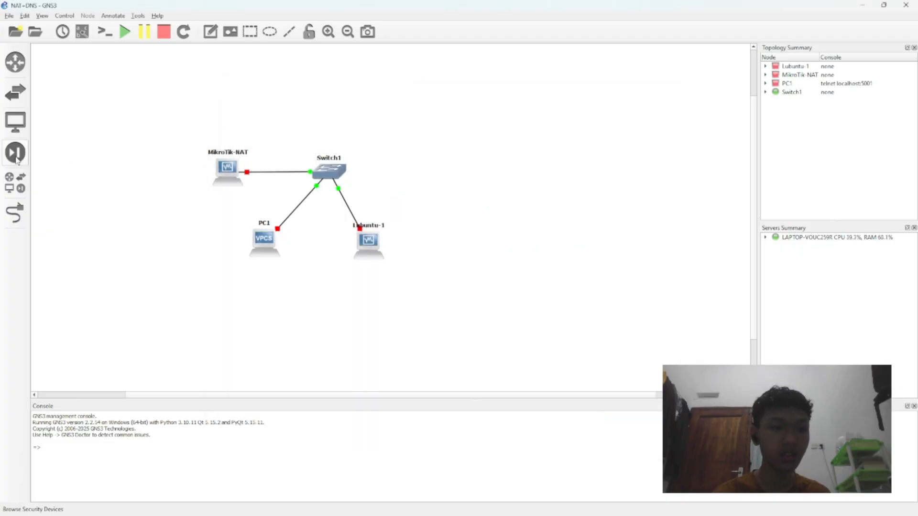
# Step: Add a MikroTik-DHCPClient node to the topology beside Lubuntu-1 and change its hostname to MikroTik-DHCPClient
pyautogui.click(15, 182)
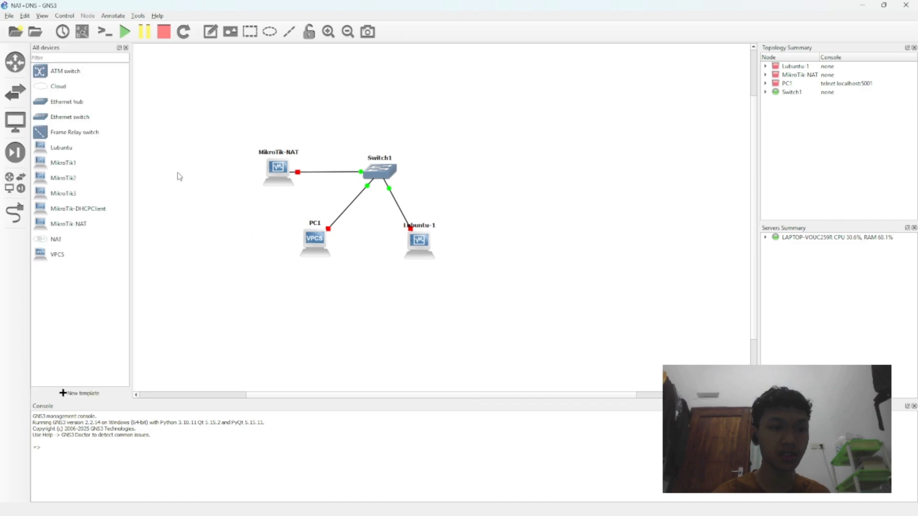
pyautogui.moveTo(74, 214); pyautogui.dragTo(494, 248)
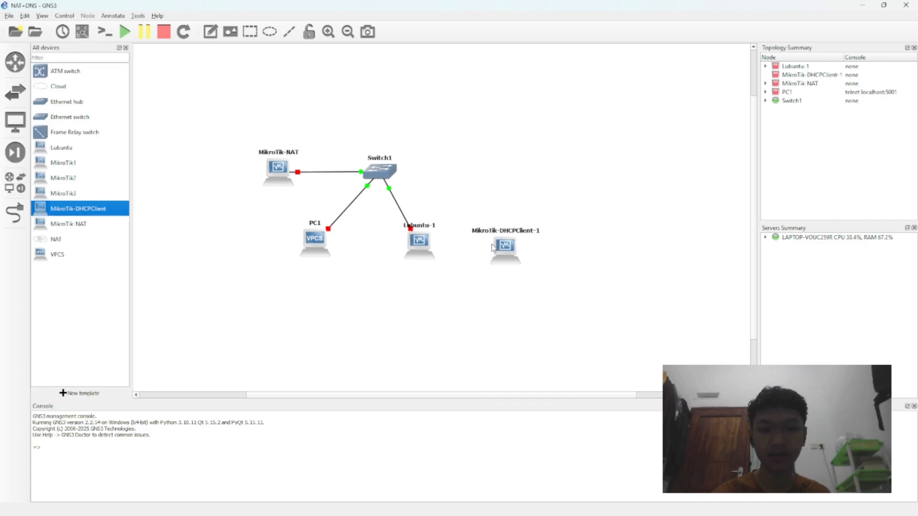
pyautogui.rightClick(511, 237)
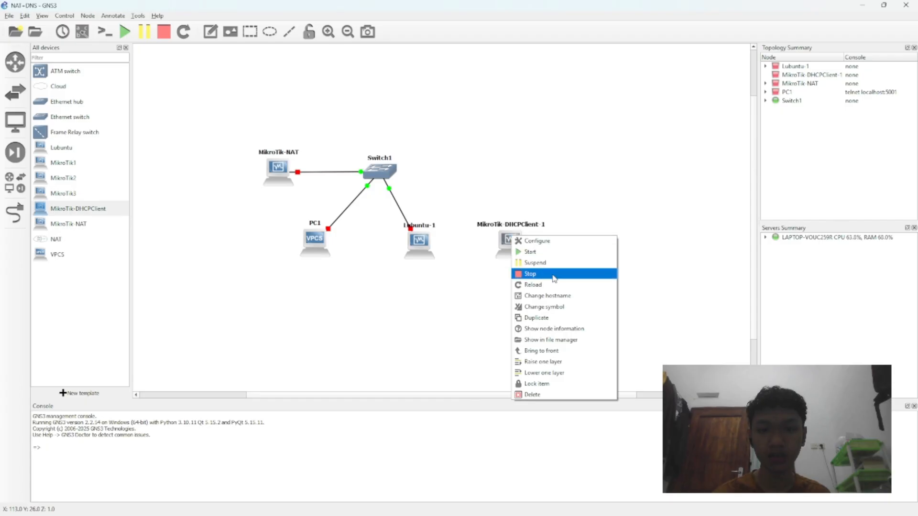
pyautogui.click(549, 296)
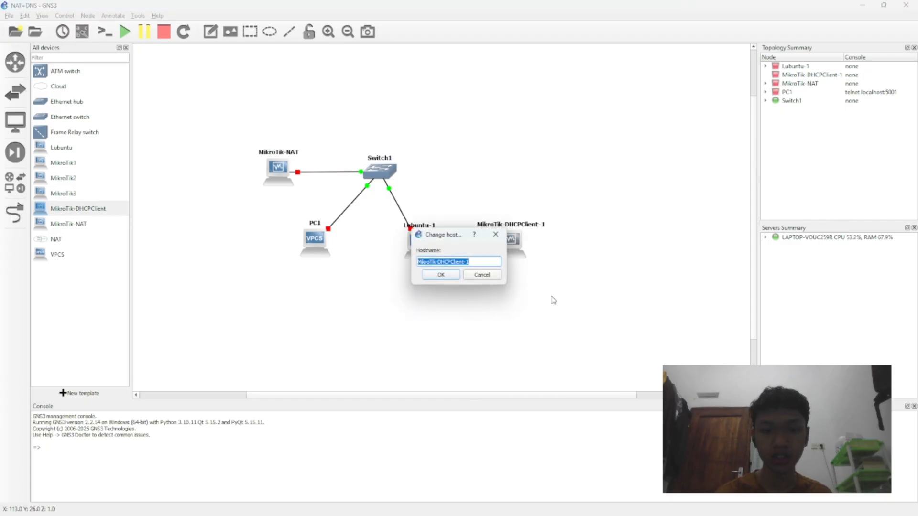
pyautogui.press('End')
pyautogui.press('BackSpace')
pyautogui.press('BackSpace')
pyautogui.press('Return')
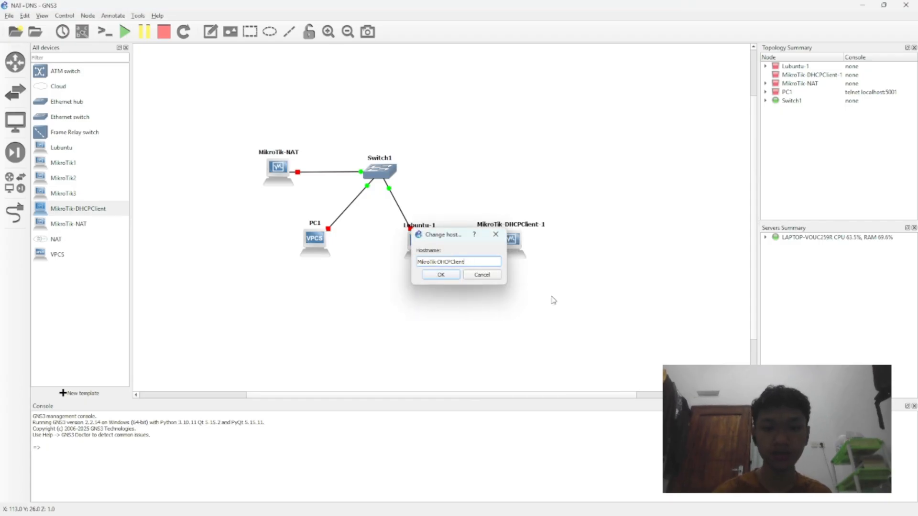
# Step: Link Switch1's Ethernet3 port to the MikroTik-DHCPClient node's Ethernet1 port
pyautogui.click(14, 213)
pyautogui.click(386, 168)
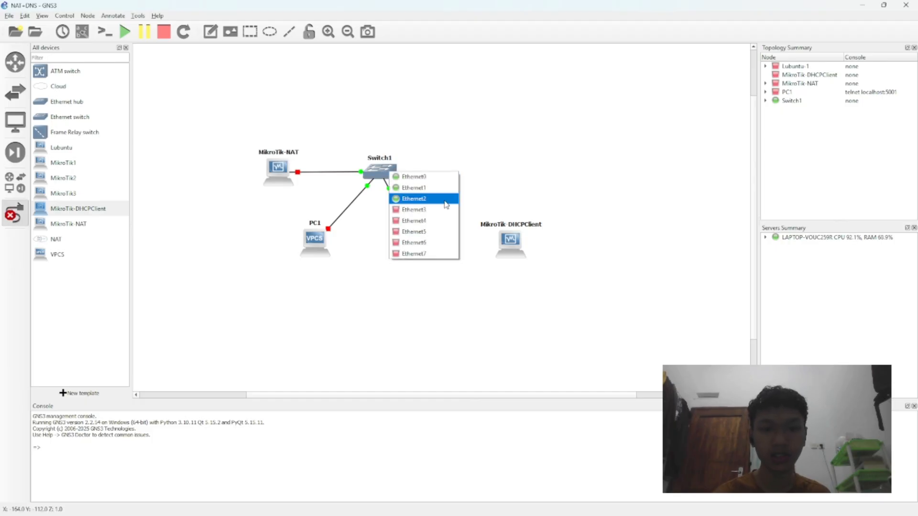
pyautogui.click(437, 207)
pyautogui.click(510, 239)
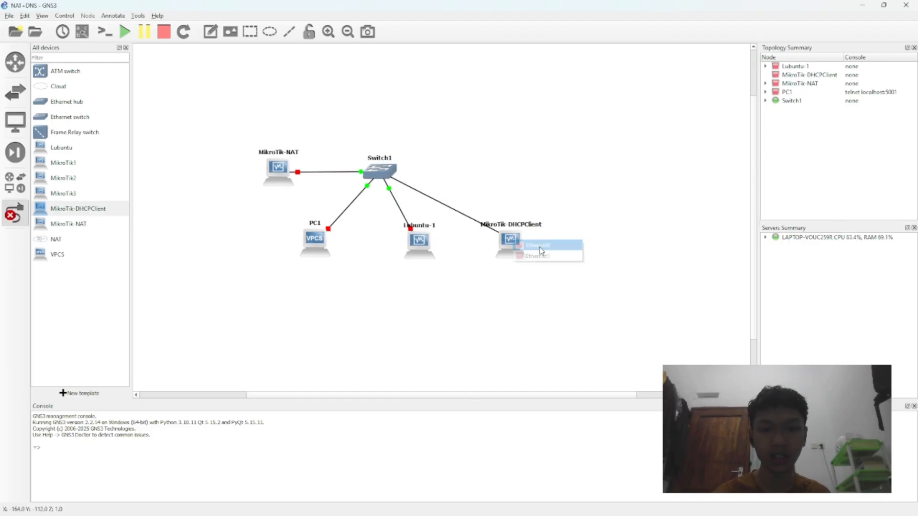
pyautogui.click(565, 255)
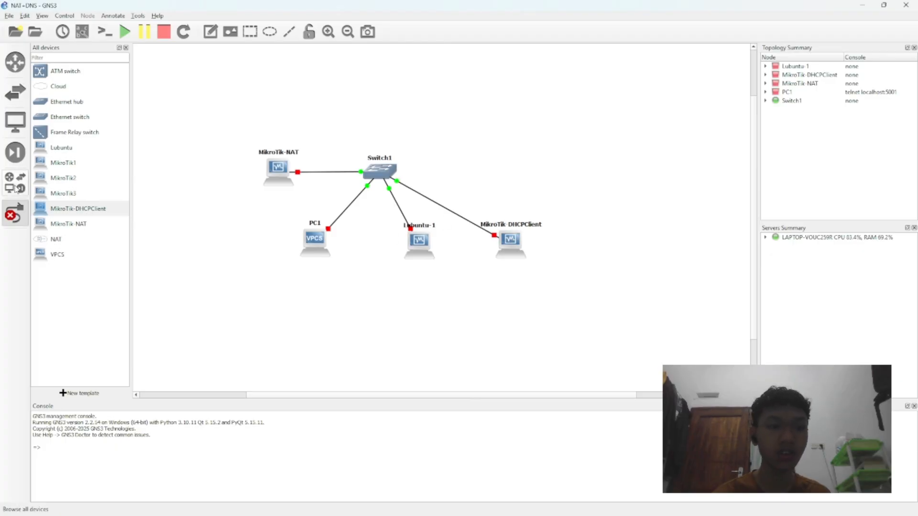
# Step: Finish linking and nudge the Lubuntu-1 node up slightly so it lines up with PC1 and MikroTik-DHCPClient
pyautogui.click(16, 212)
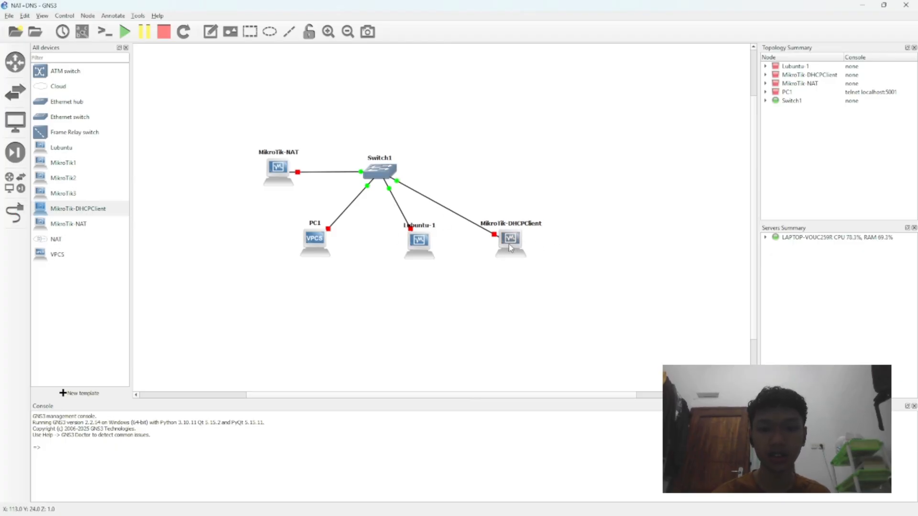
pyautogui.moveTo(413, 253); pyautogui.dragTo(412, 250)
pyautogui.click(517, 170)
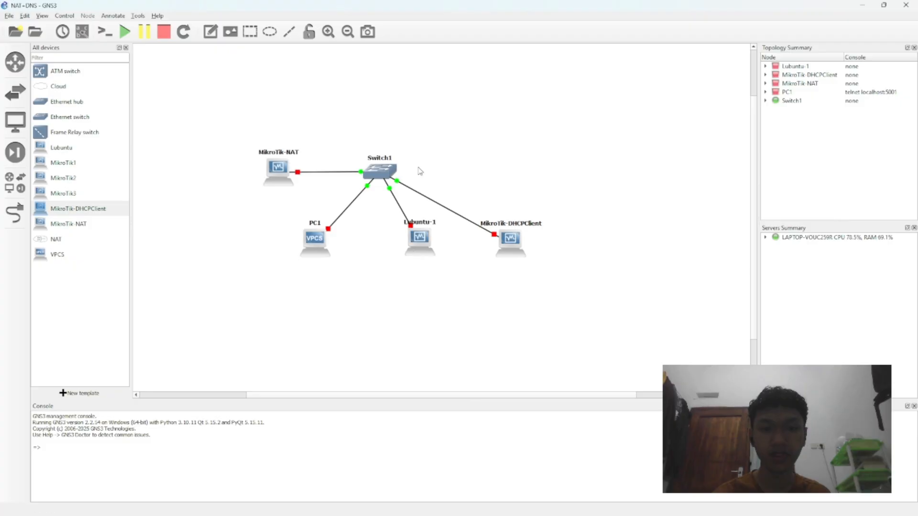
# Step: Add a VPCS node above MikroTik-DHCPClient, link Switch1 to its Ethernet0 port, and straighten its placement
pyautogui.moveTo(59, 253)
pyautogui.mouseDown()
pyautogui.moveTo(583, 205)
pyautogui.moveTo(485, 170)
pyautogui.moveTo(502, 160)
pyautogui.moveTo(532, 180)
pyautogui.moveTo(516, 170)
pyautogui.mouseUp()
pyautogui.click(540, 173)
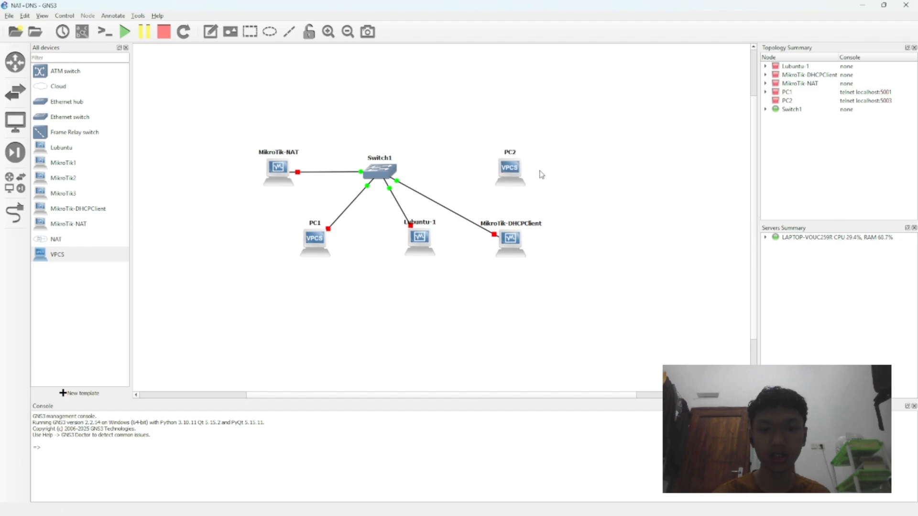
pyautogui.click(14, 212)
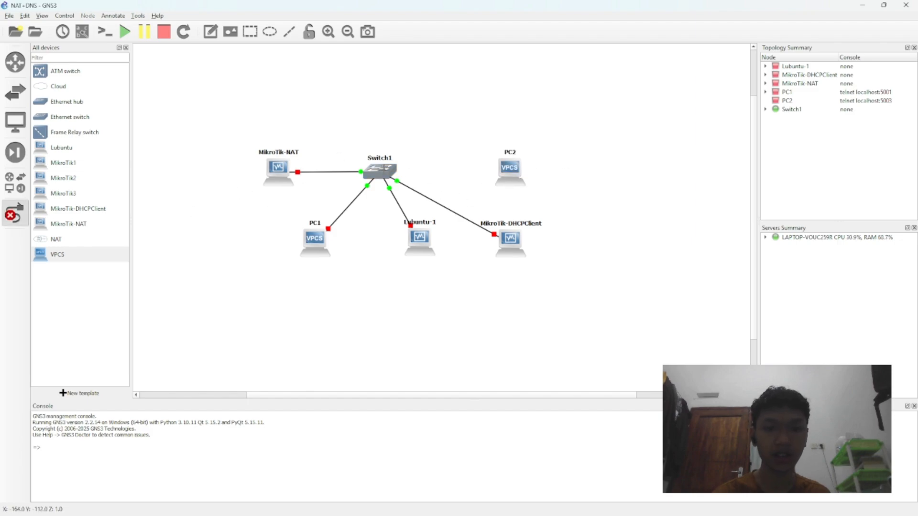
pyautogui.click(378, 171)
pyautogui.click(437, 220)
pyautogui.click(510, 170)
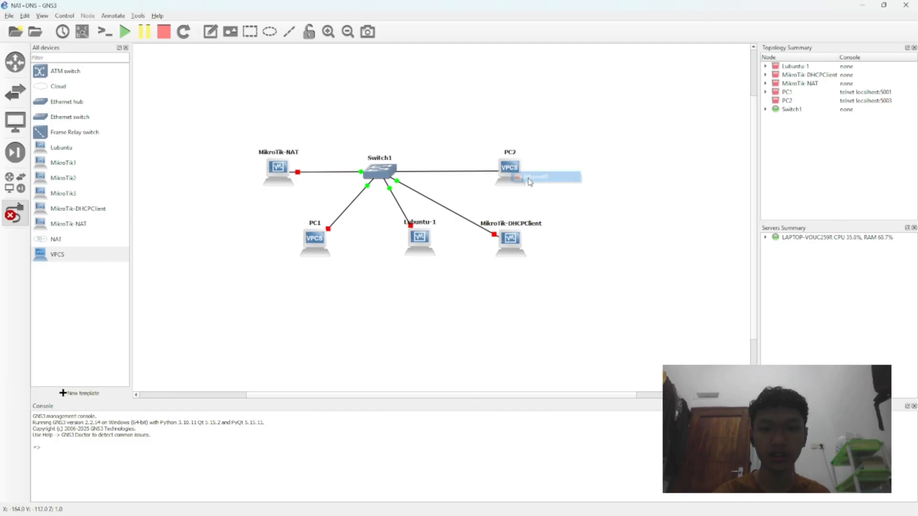
pyautogui.click(530, 177)
pyautogui.click(15, 212)
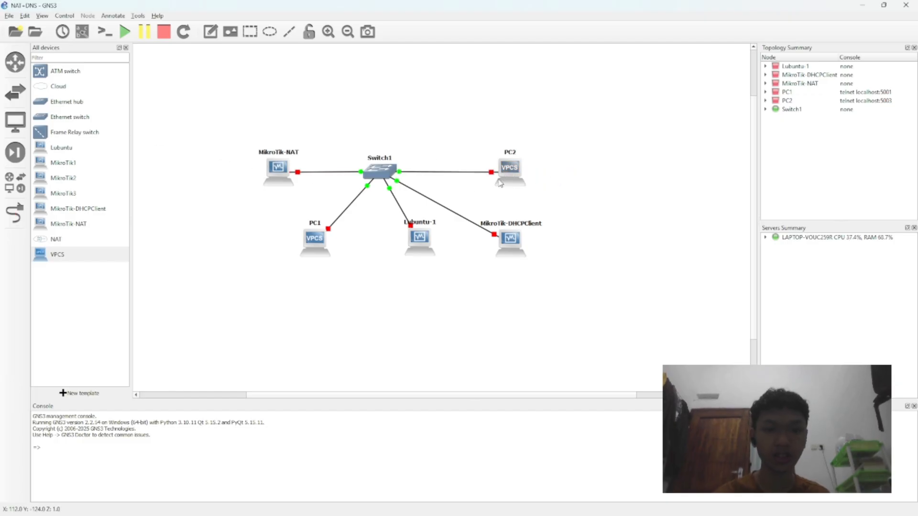
pyautogui.moveTo(509, 169); pyautogui.dragTo(510, 171)
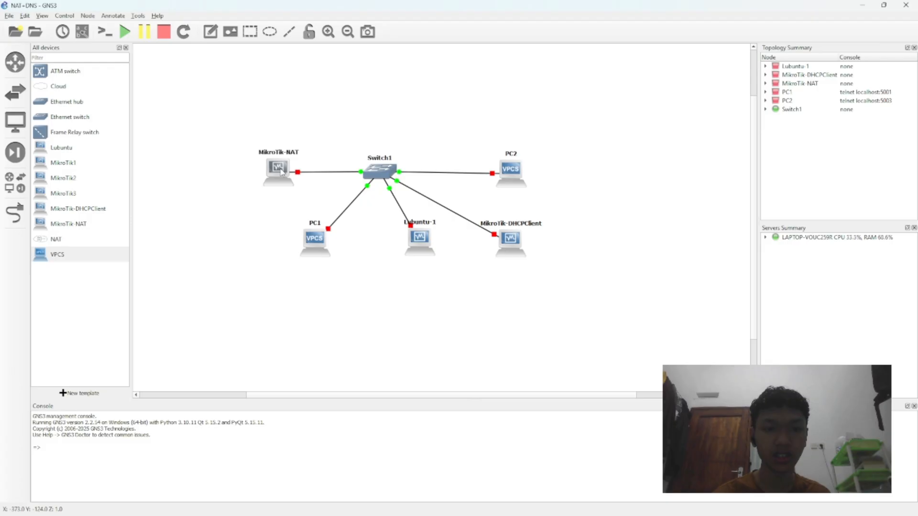
# Step: Start the MikroTik-NAT node and launch WinBox (winbox64.exe)
pyautogui.rightClick(281, 171)
pyautogui.click(298, 184)
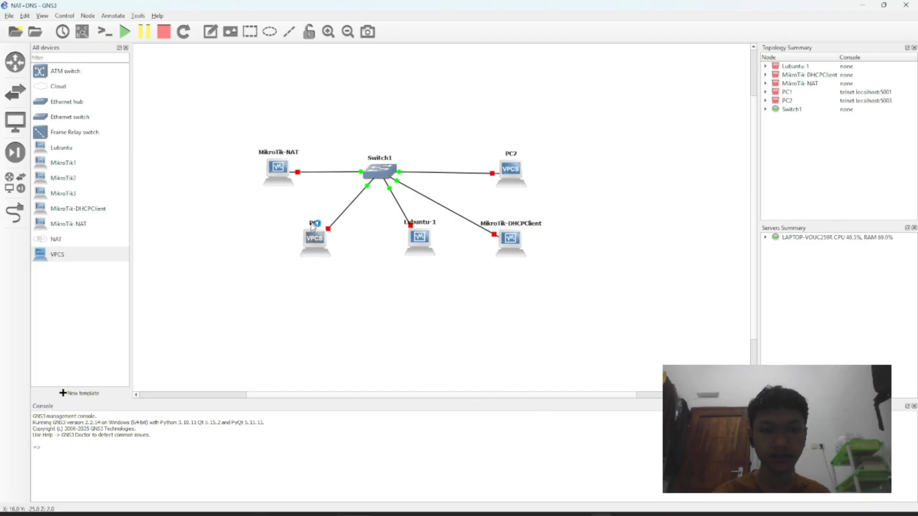
pyautogui.click(364, 506)
pyautogui.write('win')
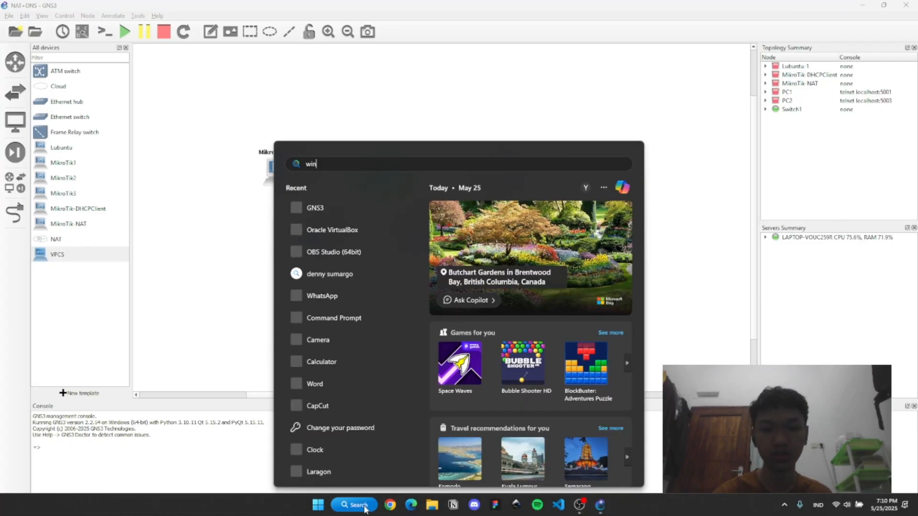
pyautogui.write('box64.exe')
pyautogui.press('Return')
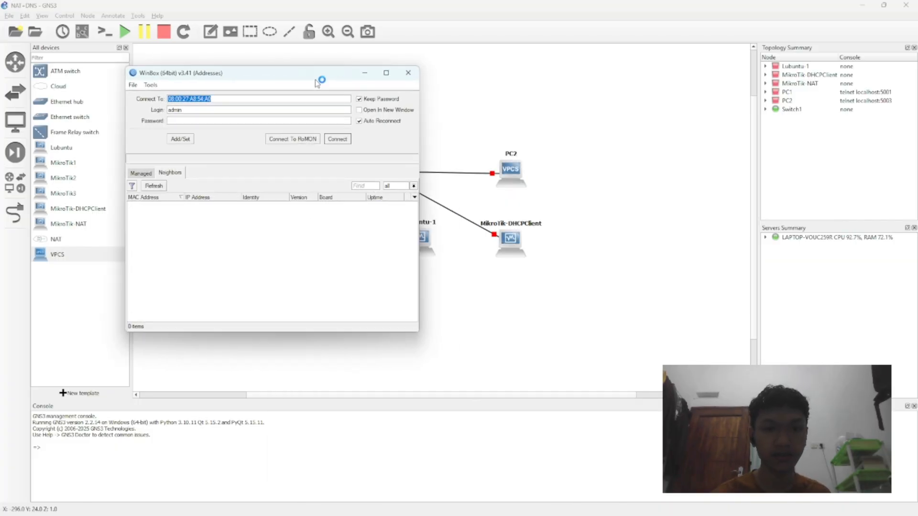
pyautogui.moveTo(315, 80); pyautogui.dragTo(364, 235)
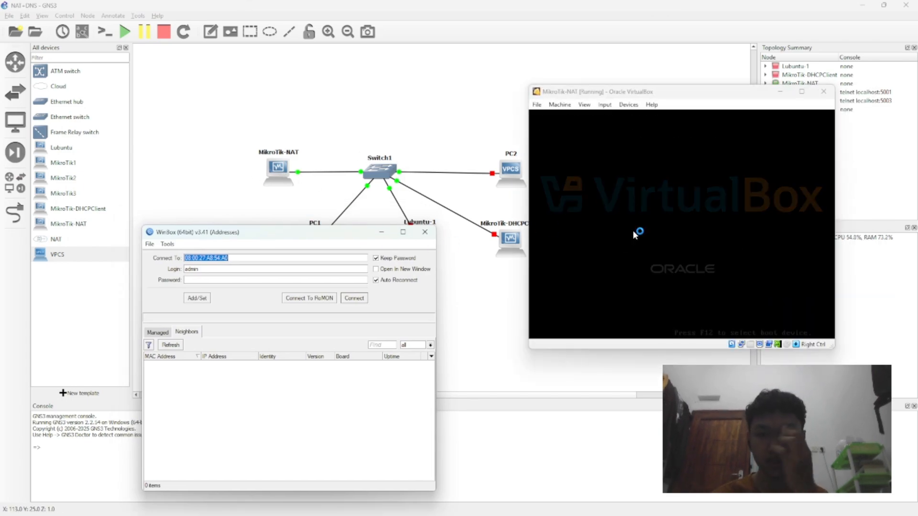
# Step: Refresh the WinBox neighbors, connect to the MikroTikNAT router as admin, and skip the password change
pyautogui.moveTo(326, 238); pyautogui.dragTo(328, 113)
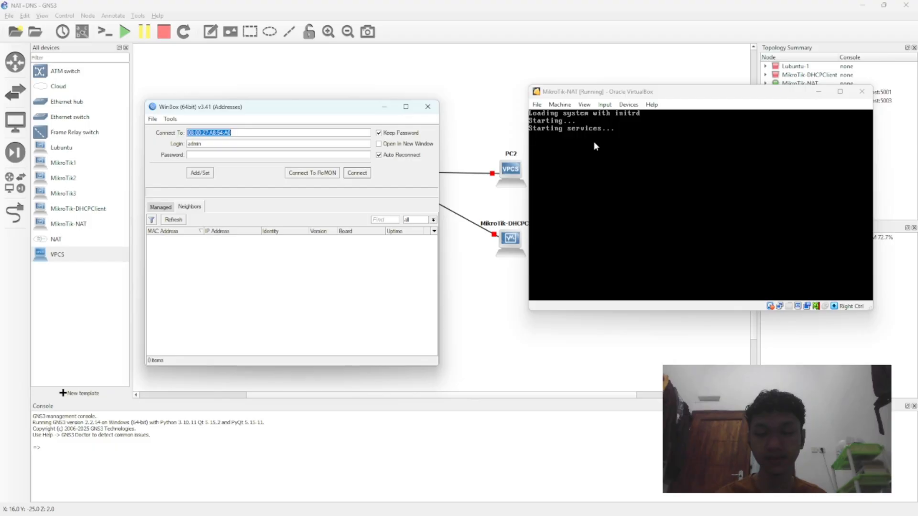
pyautogui.click(177, 220)
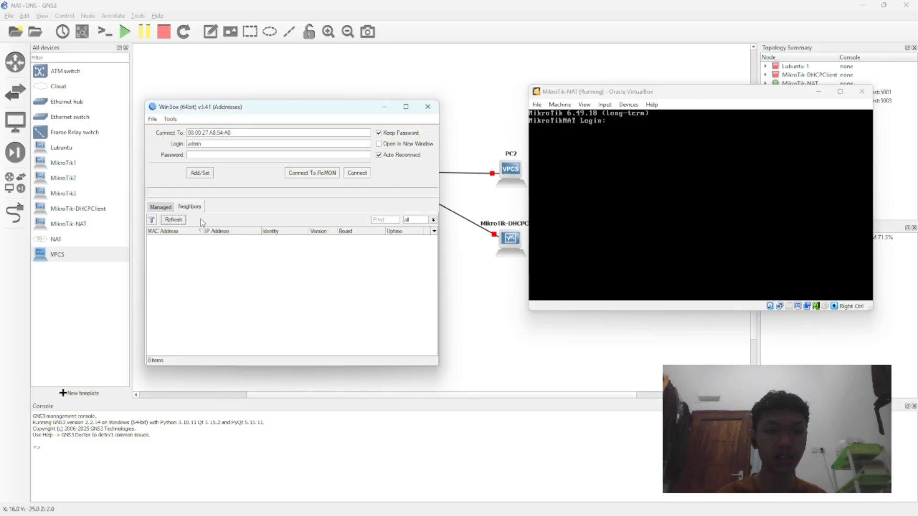
pyautogui.click(180, 239)
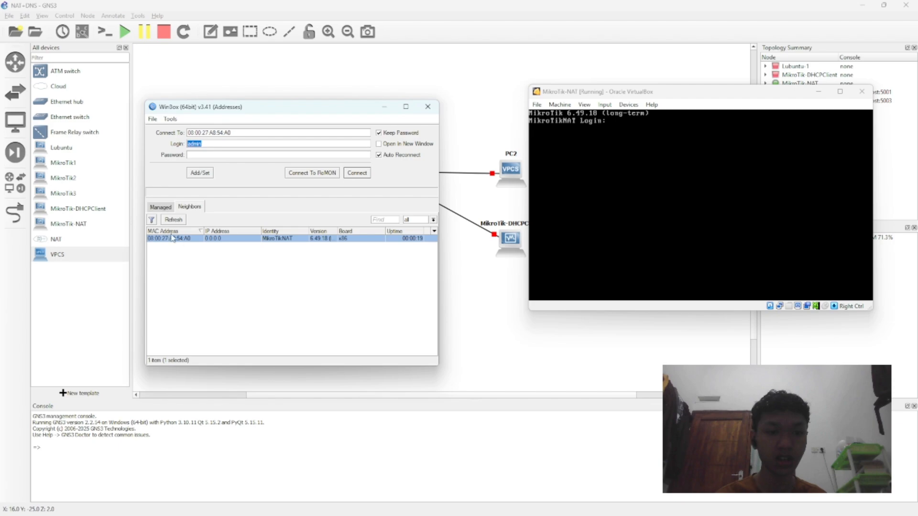
pyautogui.click(352, 173)
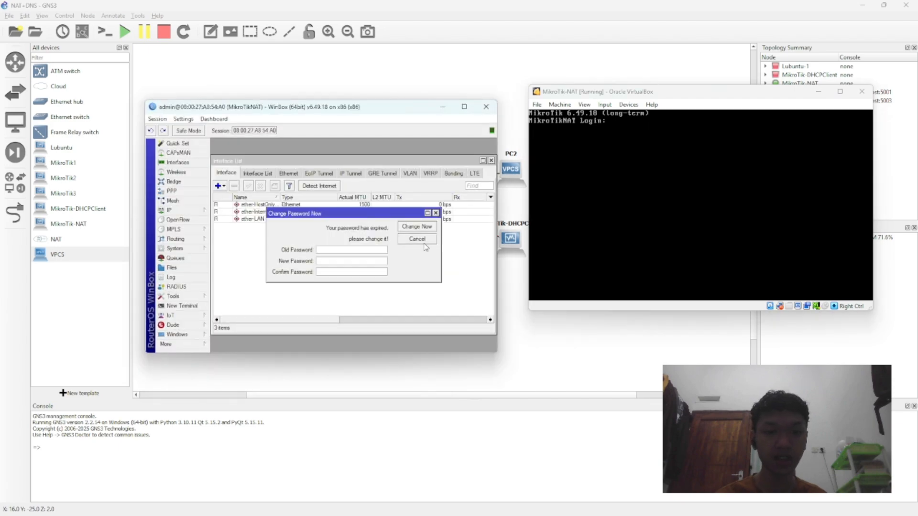
pyautogui.click(416, 239)
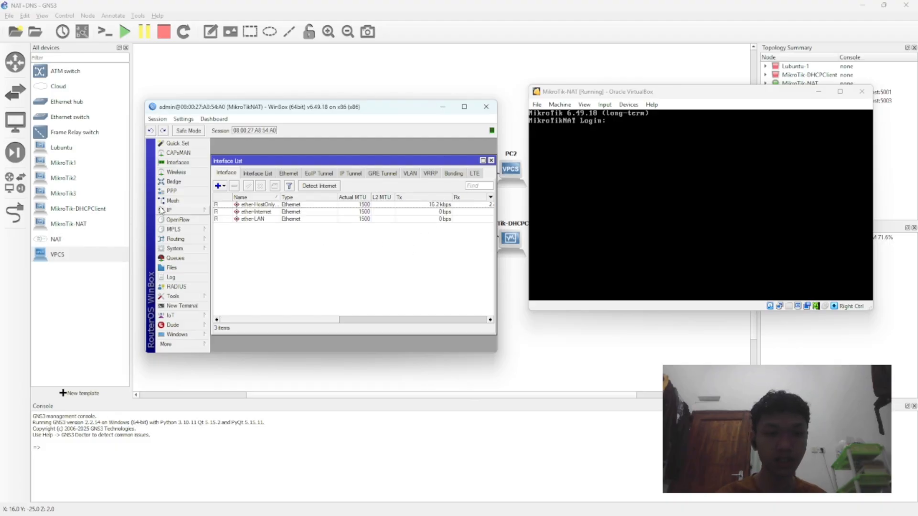
# Step: Run DHCP Setup on the MikroTikNAT router and choose ether-LAN as the DHCP server interface
pyautogui.click(174, 210)
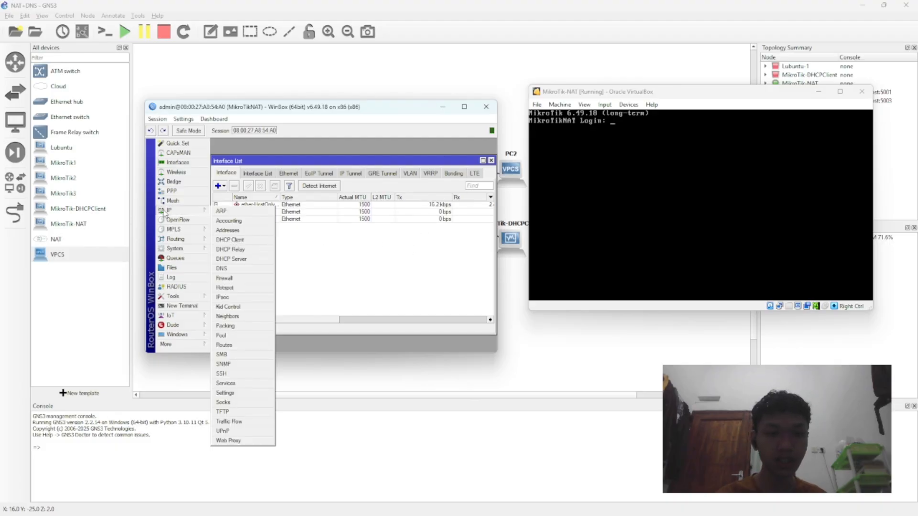
pyautogui.click(247, 258)
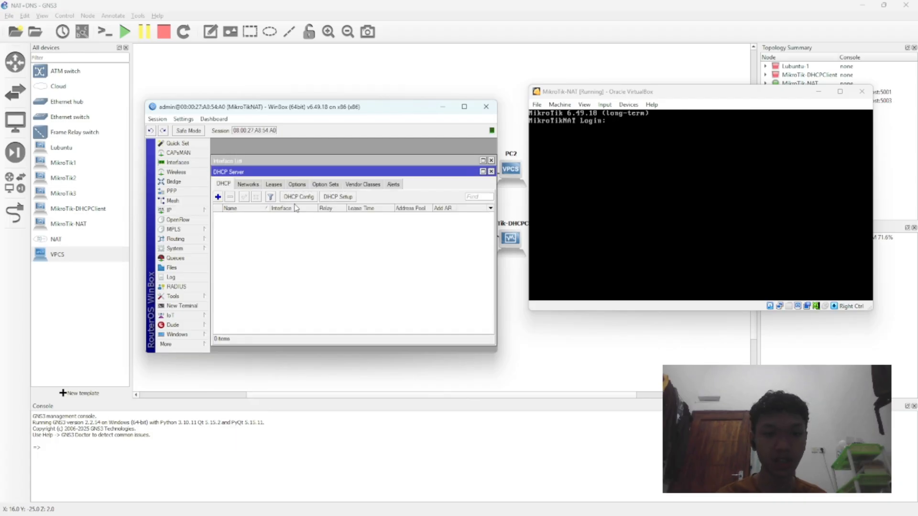
pyautogui.click(344, 200)
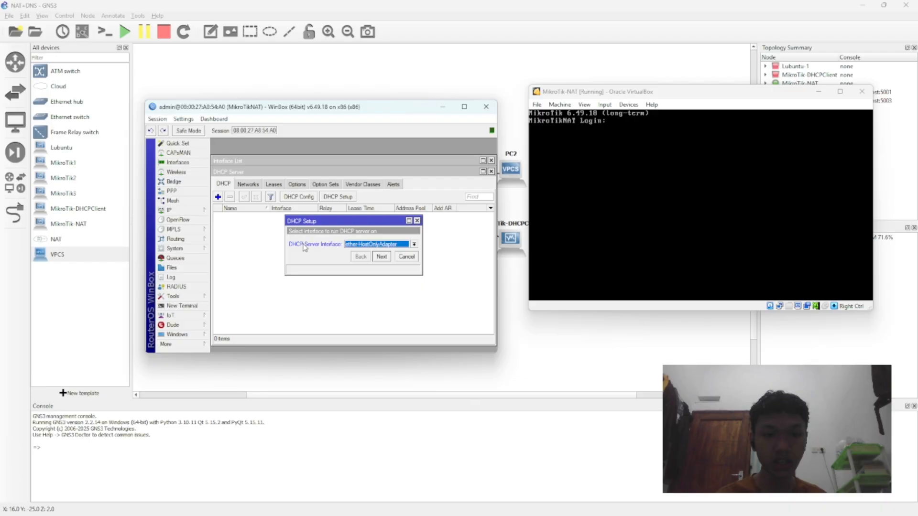
pyautogui.click(376, 244)
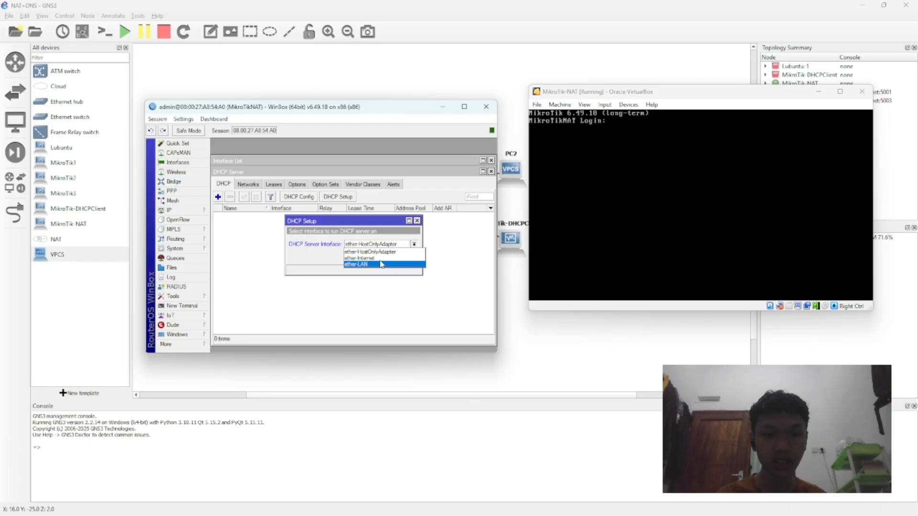
pyautogui.click(381, 261)
pyautogui.moveTo(328, 113); pyautogui.dragTo(319, 180)
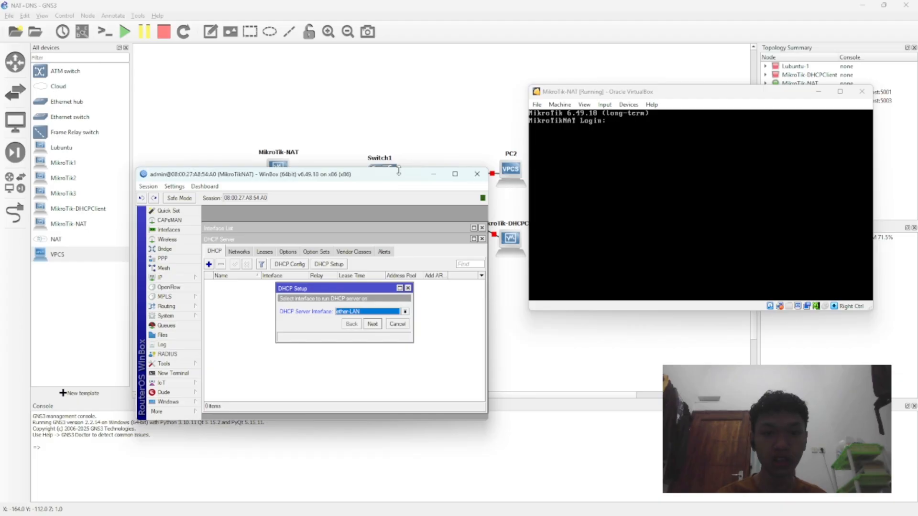
pyautogui.moveTo(397, 179); pyautogui.dragTo(331, 102)
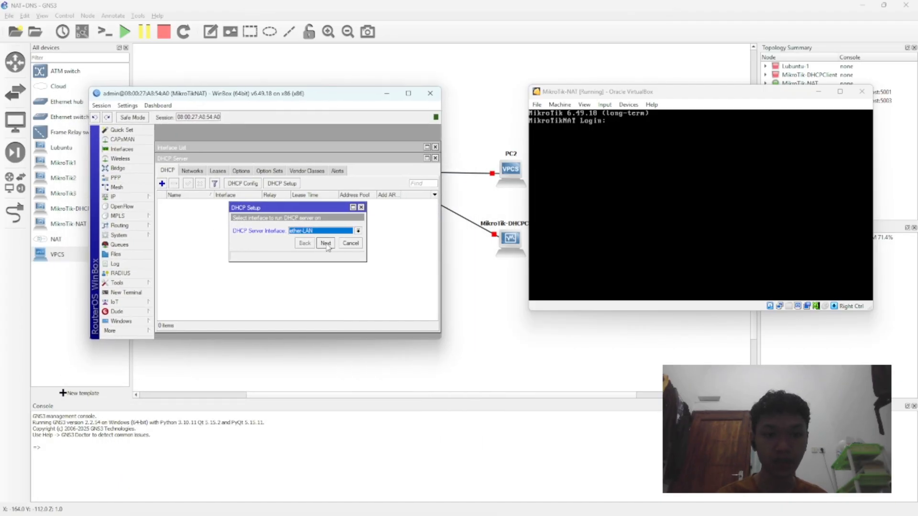
pyautogui.click(326, 243)
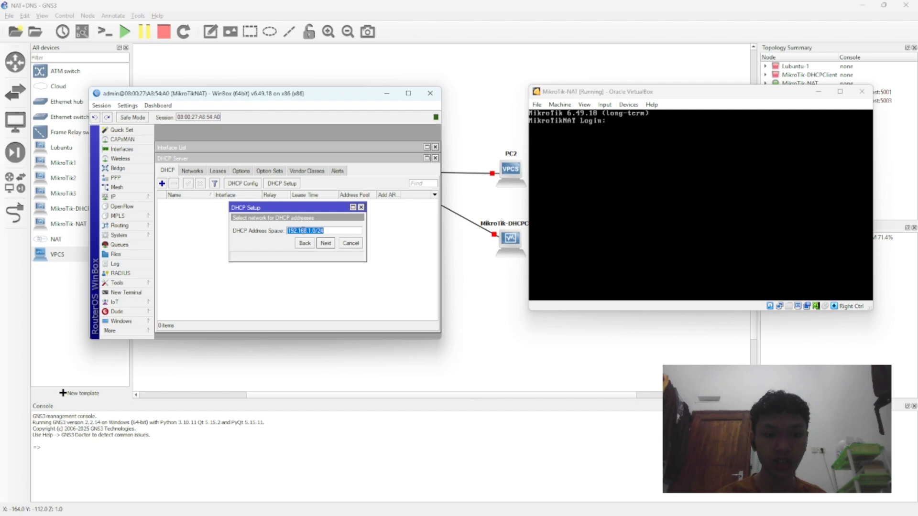
# Step: Complete the DHCP setup with network 192.168.1.0/24, gateway 192.168.1.1, address pool 192.168.1.2-192.168.1.254 and DNS server 192.168.1.1
pyautogui.click(324, 244)
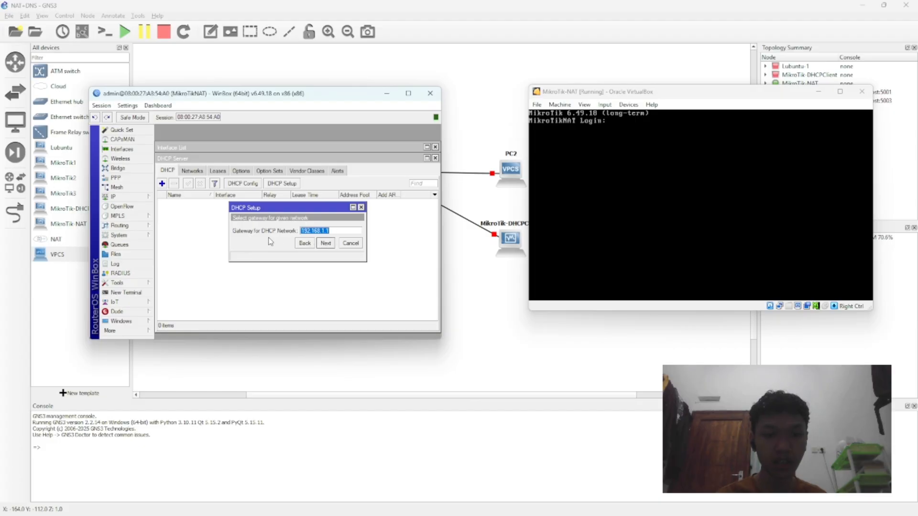
pyautogui.click(327, 244)
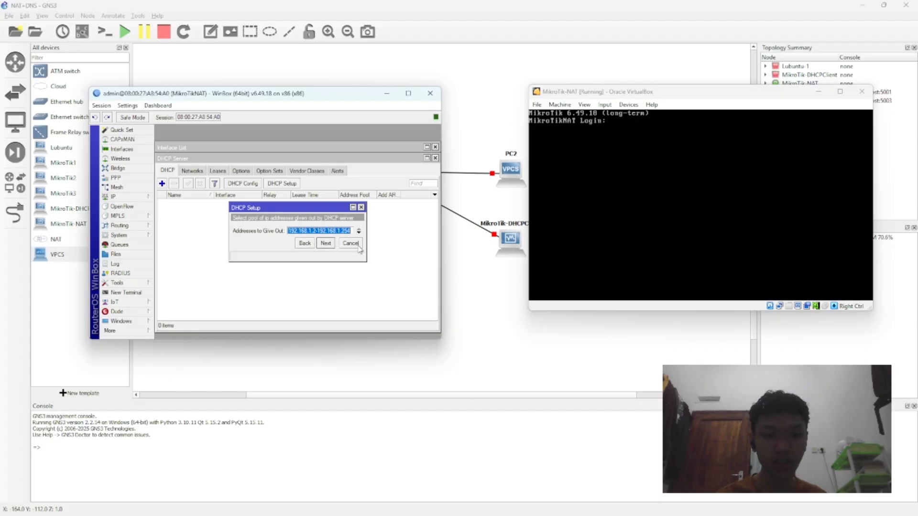
pyautogui.click(334, 245)
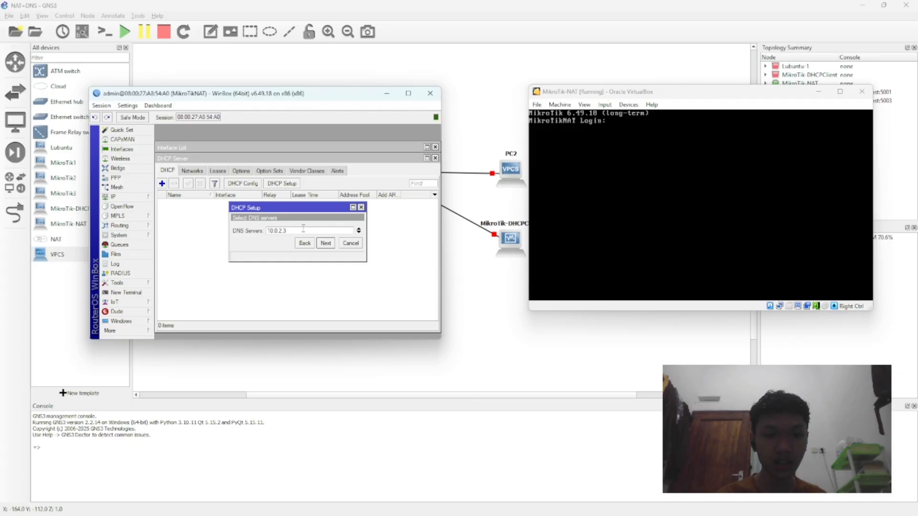
pyautogui.doubleClick(301, 230)
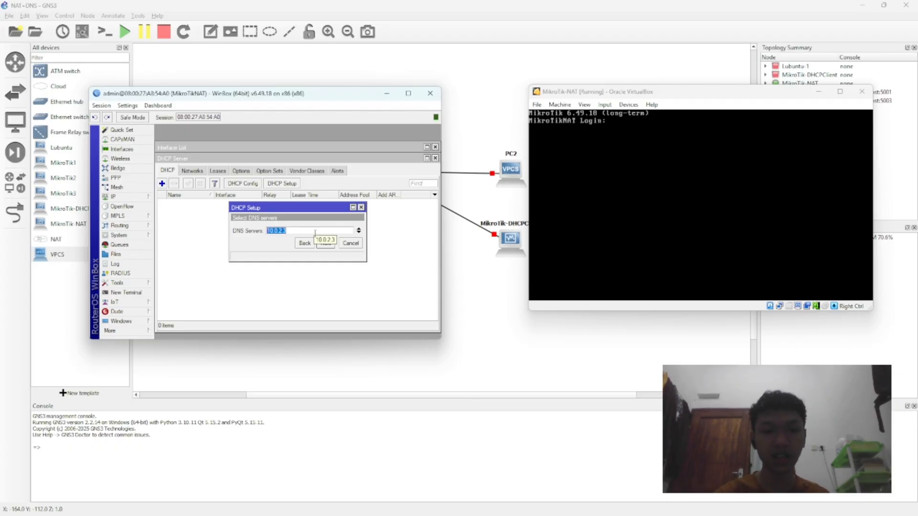
pyautogui.write('192.168.1.1')
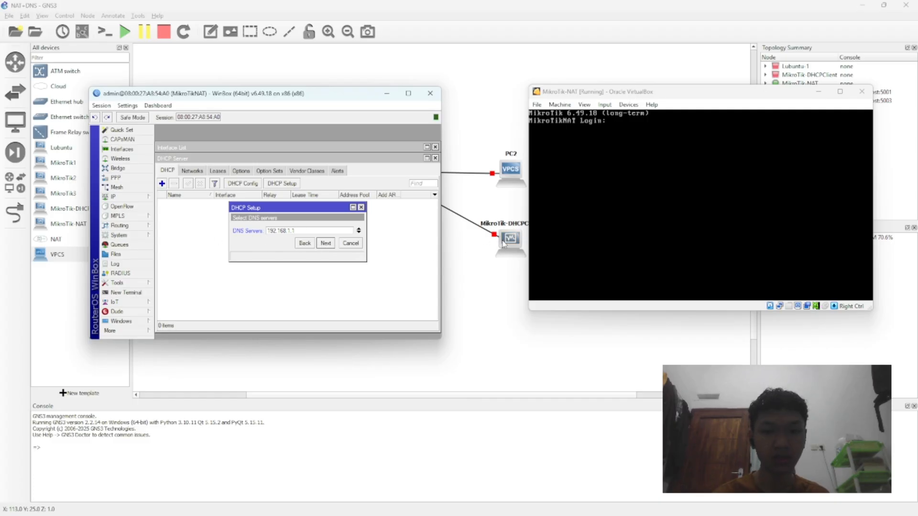
pyautogui.click(333, 248)
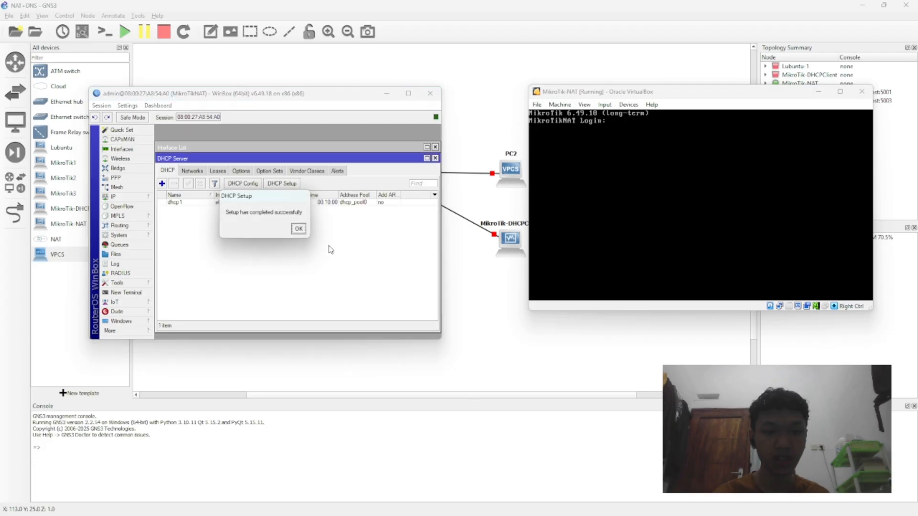
pyautogui.click(300, 230)
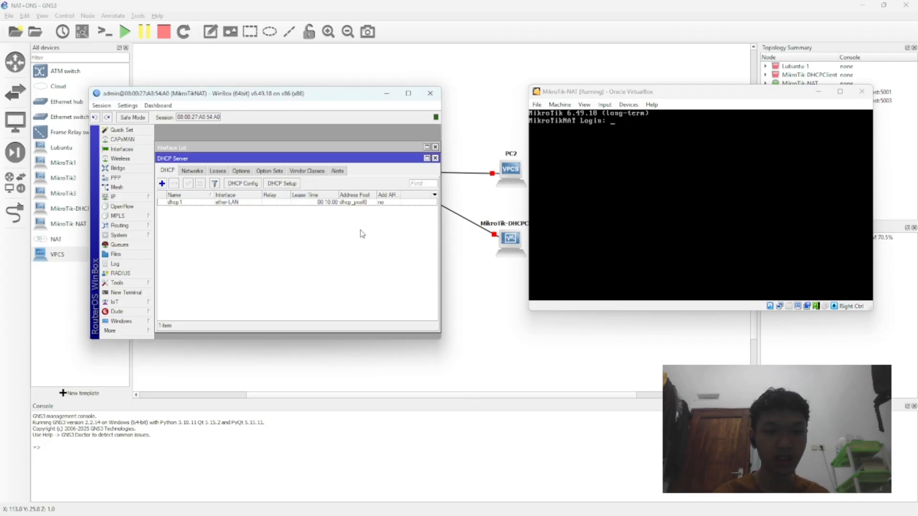
# Step: Review the DHCP server's networks, leases, options, option sets and vendor classes, and return to the server list
pyautogui.click(199, 172)
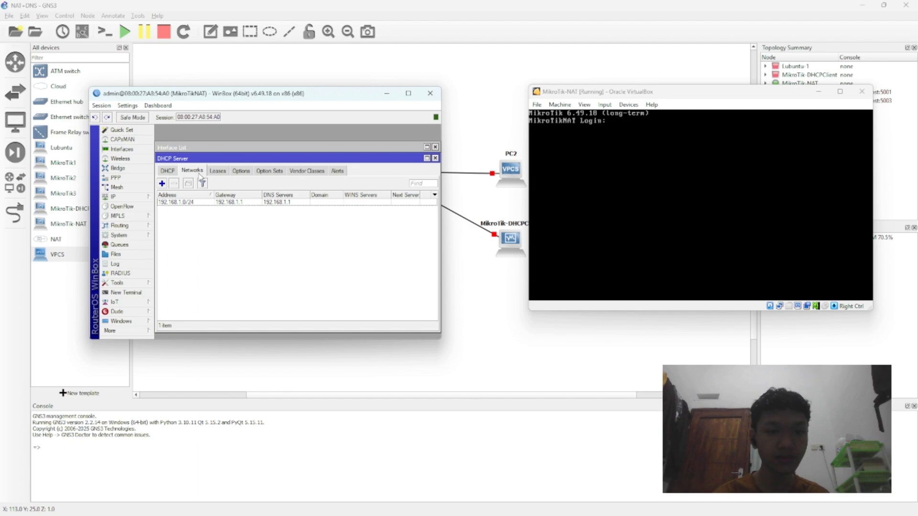
pyautogui.click(173, 171)
pyautogui.click(192, 171)
pyautogui.click(218, 171)
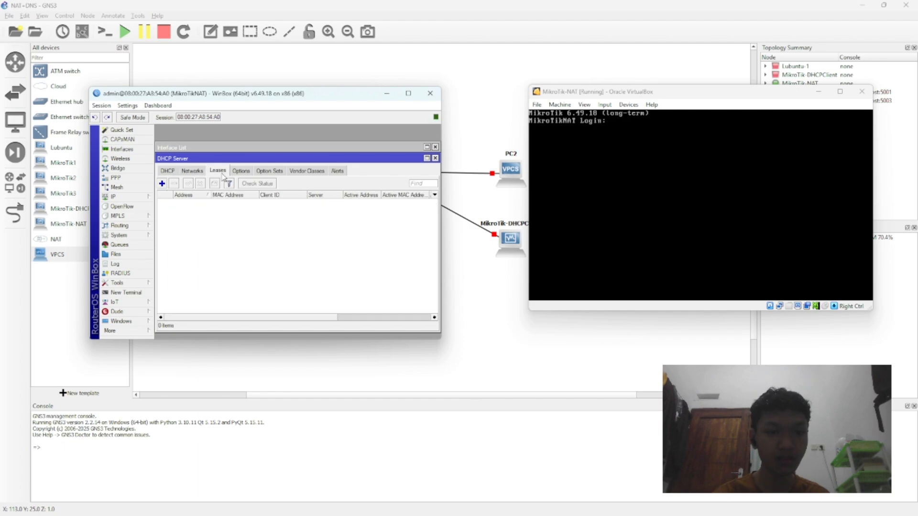
pyautogui.click(253, 172)
pyautogui.click(223, 173)
pyautogui.click(244, 172)
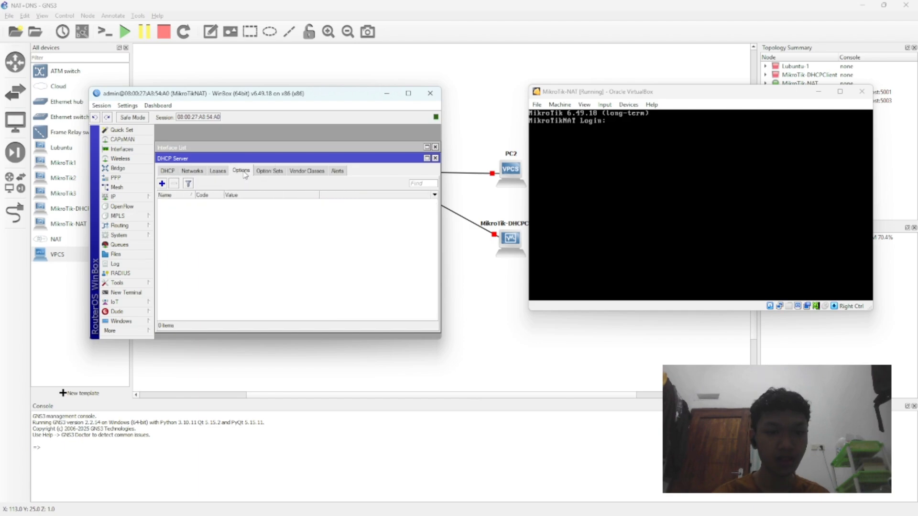
pyautogui.click(281, 171)
pyautogui.click(307, 171)
pyautogui.click(173, 172)
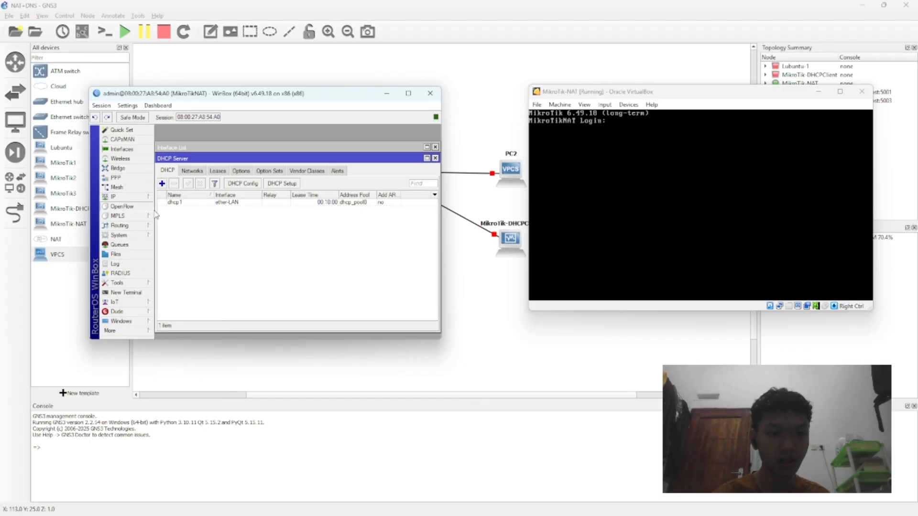
# Step: Review the MikroTikNAT router's DNS settings, the properties of DHCP server dhcp1 and the firewall's NAT rules
pyautogui.moveTo(124, 196)
pyautogui.click(180, 252)
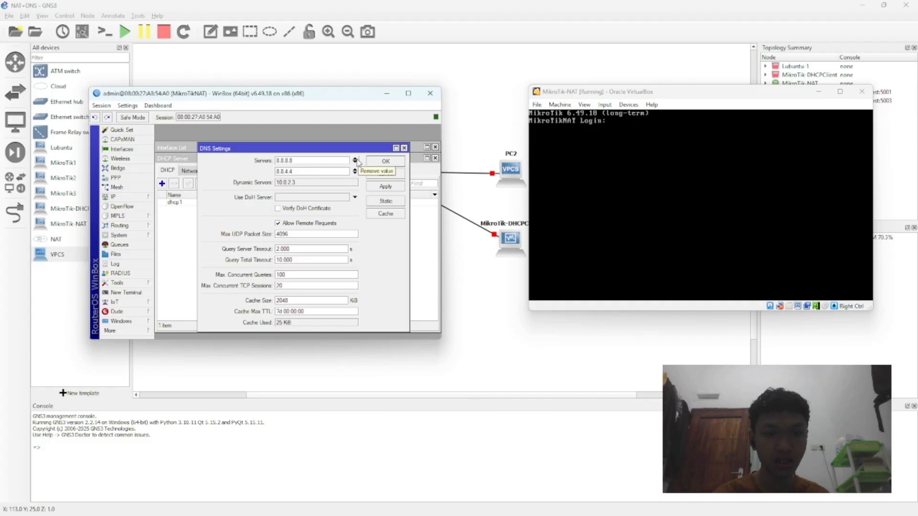
pyautogui.click(390, 163)
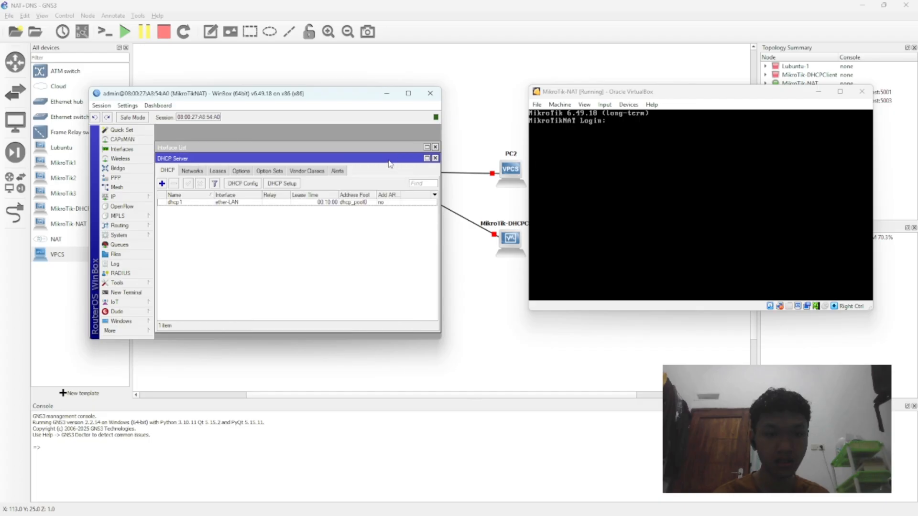
pyautogui.doubleClick(203, 202)
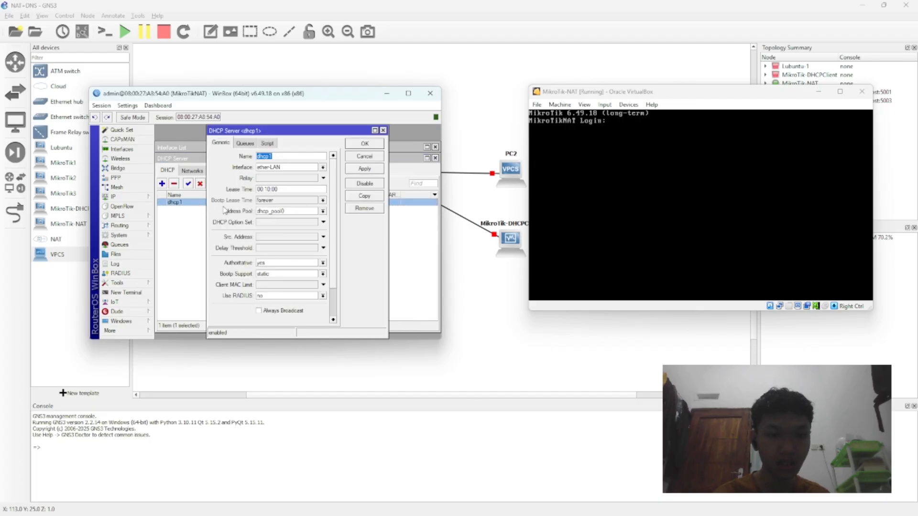
pyautogui.click(383, 130)
pyautogui.click(115, 197)
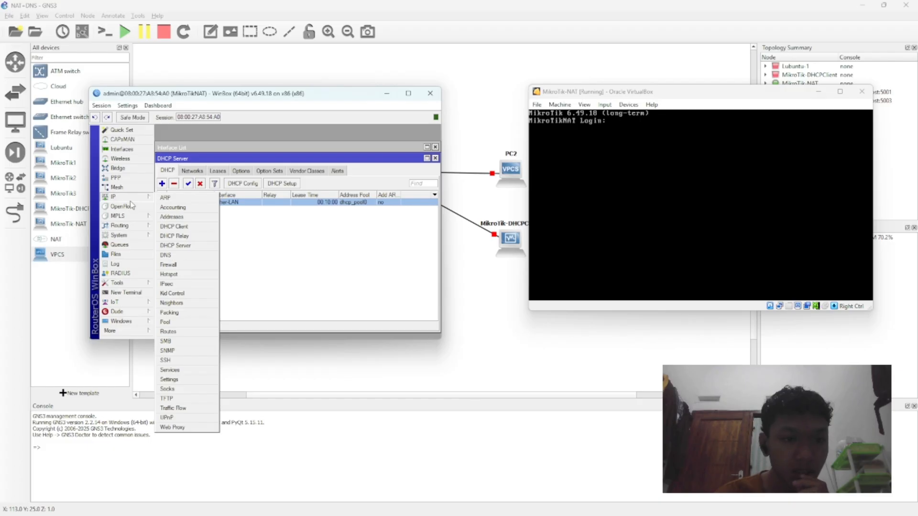
pyautogui.click(197, 266)
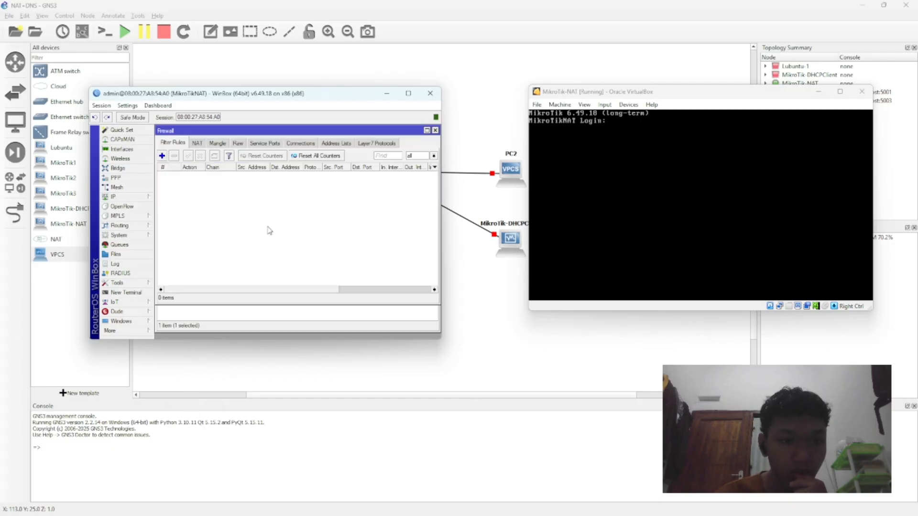
pyautogui.click(197, 143)
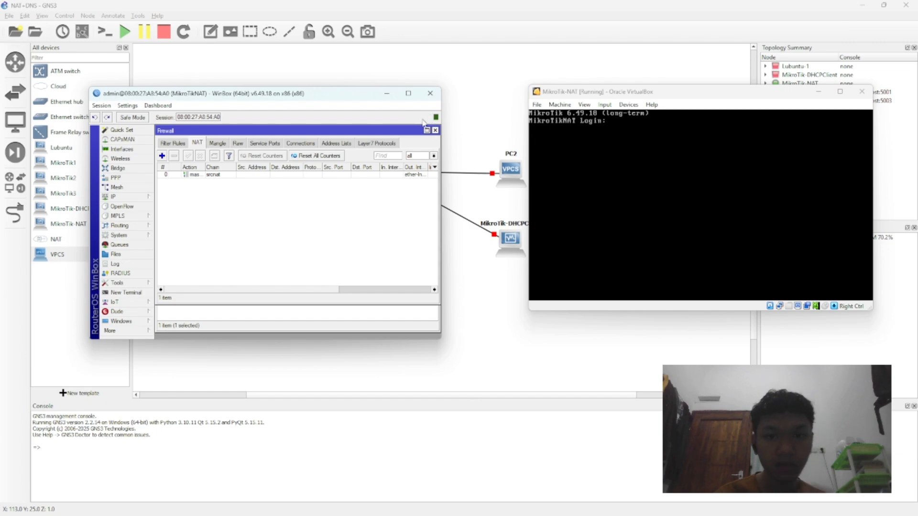
# Step: Minimize the MikroTik-NAT console, uncover the topology and start the MikroTik-DHCPClient node
pyautogui.click(594, 155)
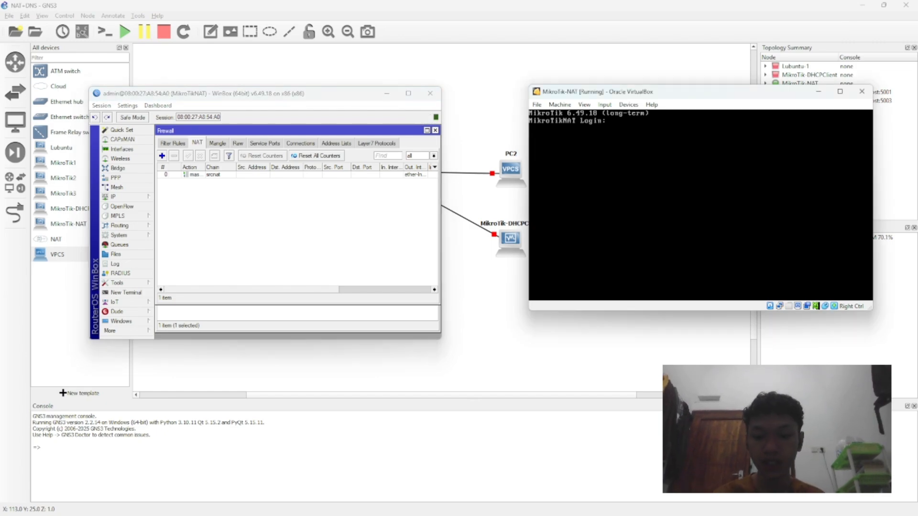
pyautogui.click(818, 91)
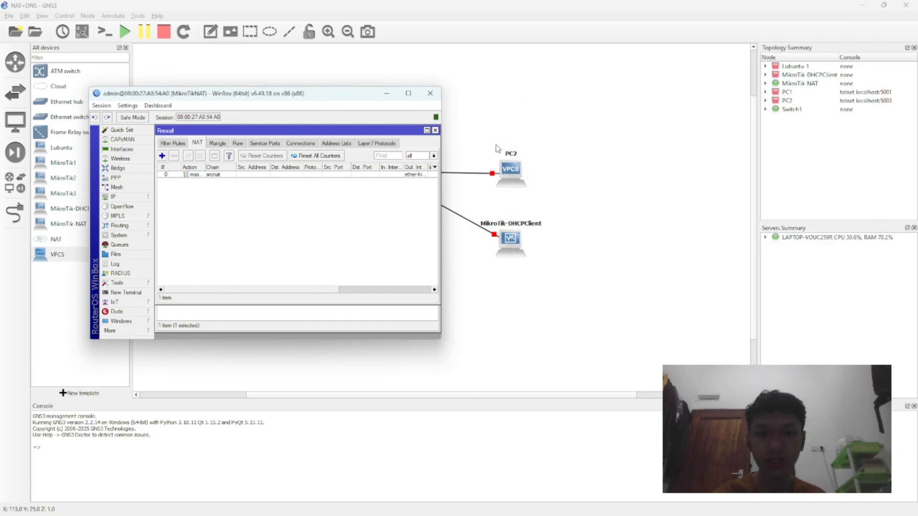
pyautogui.moveTo(339, 98); pyautogui.dragTo(294, 102)
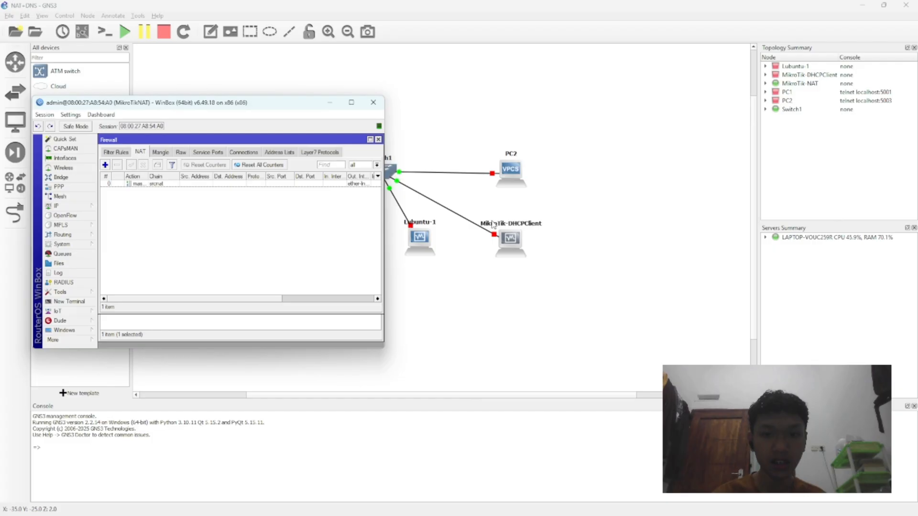
pyautogui.rightClick(505, 242)
pyautogui.click(545, 258)
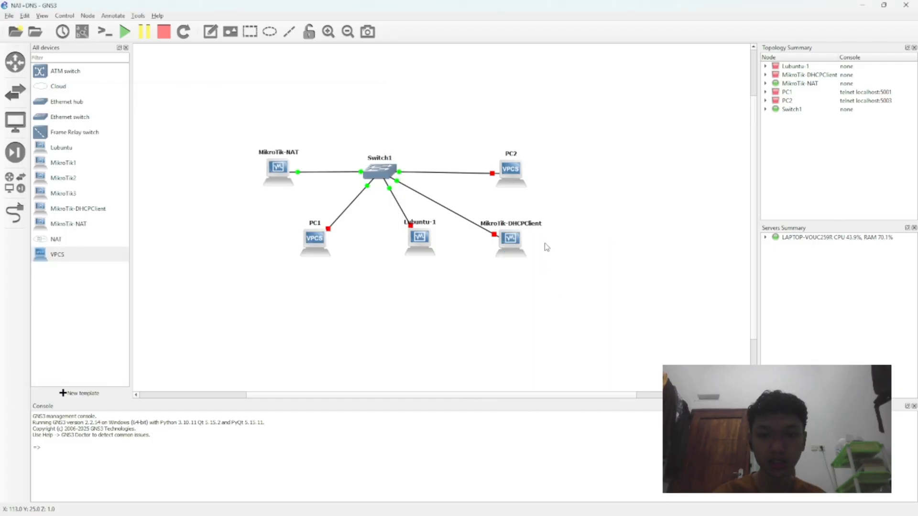
# Step: Return to the MikroTikNAT WinBox session and check the router's IP address list
pyautogui.moveTo(554, 508)
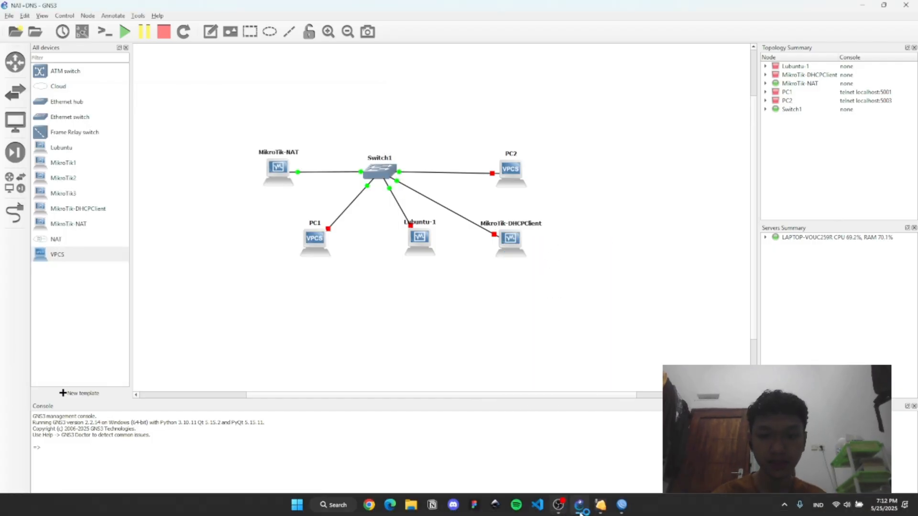
pyautogui.click(600, 507)
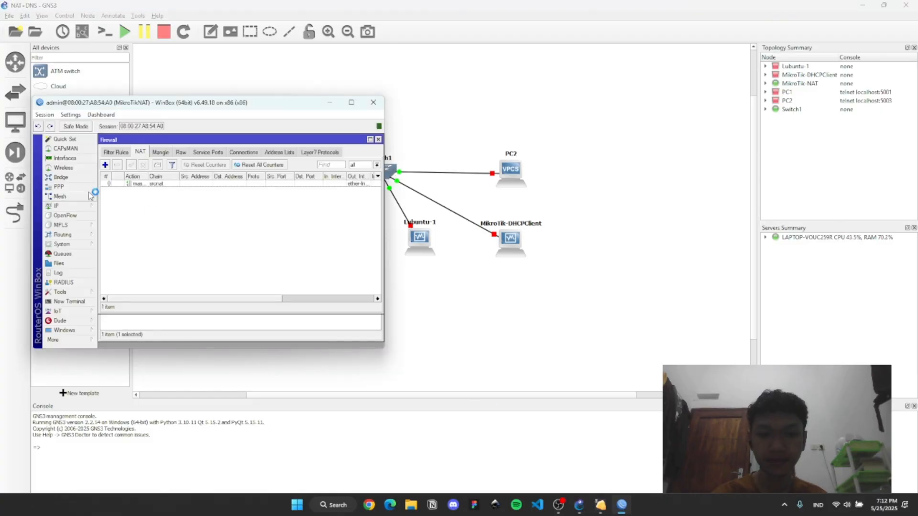
pyautogui.click(59, 208)
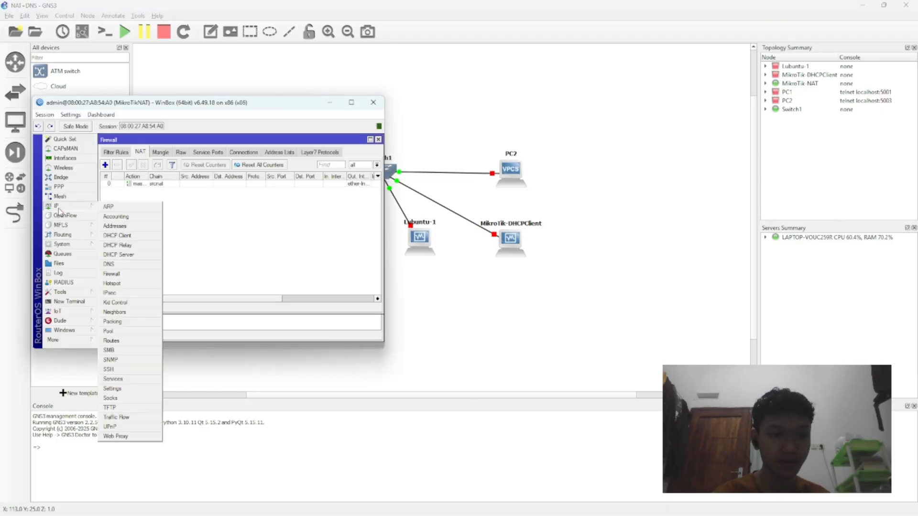
pyautogui.click(120, 226)
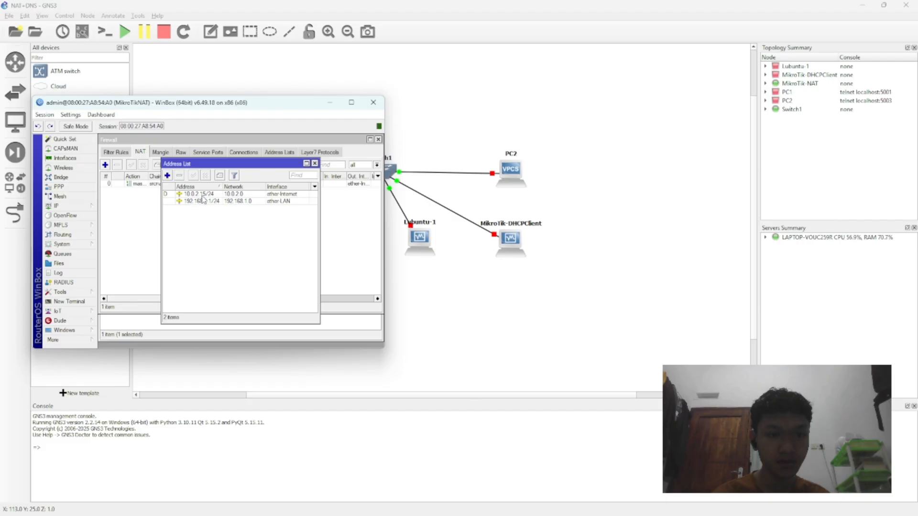
pyautogui.click(315, 164)
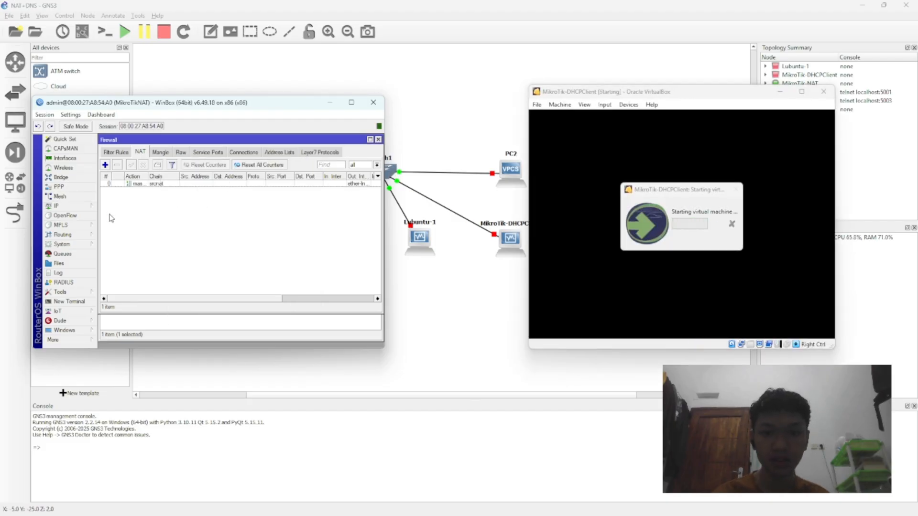
# Step: Examine the general, queue and script settings of DHCP server dhcp1 on the MikroTikNAT router
pyautogui.click(56, 206)
pyautogui.click(119, 255)
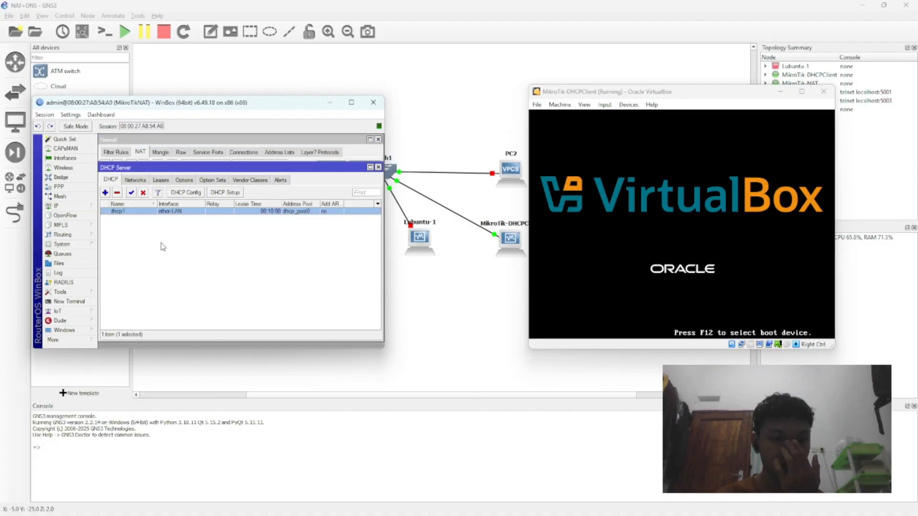
pyautogui.doubleClick(220, 211)
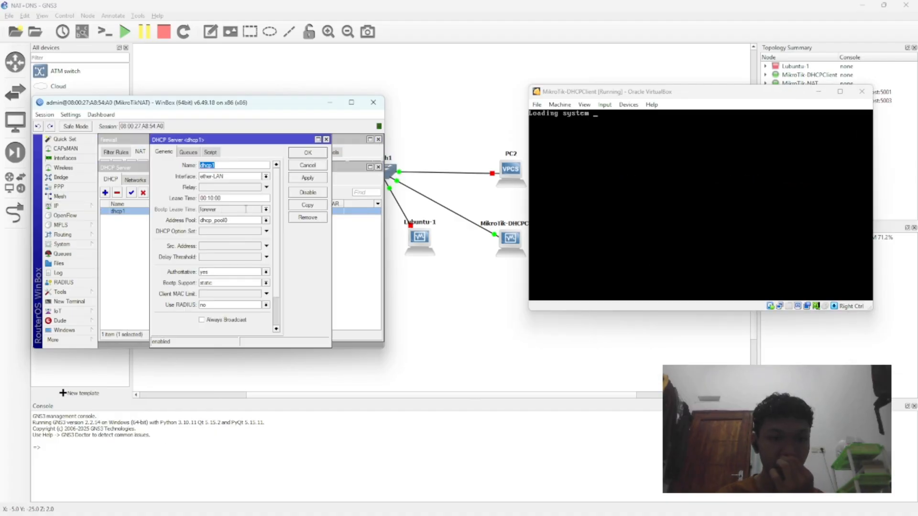
pyautogui.click(242, 232)
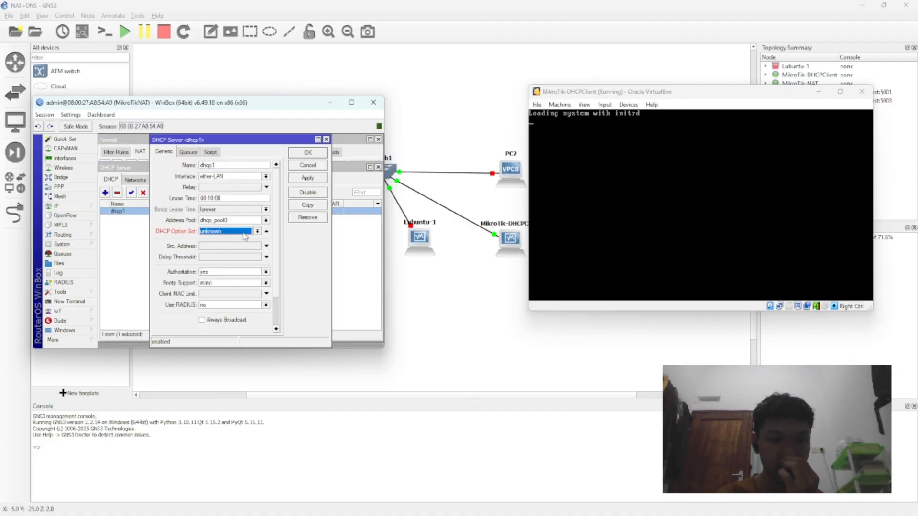
pyautogui.click(188, 152)
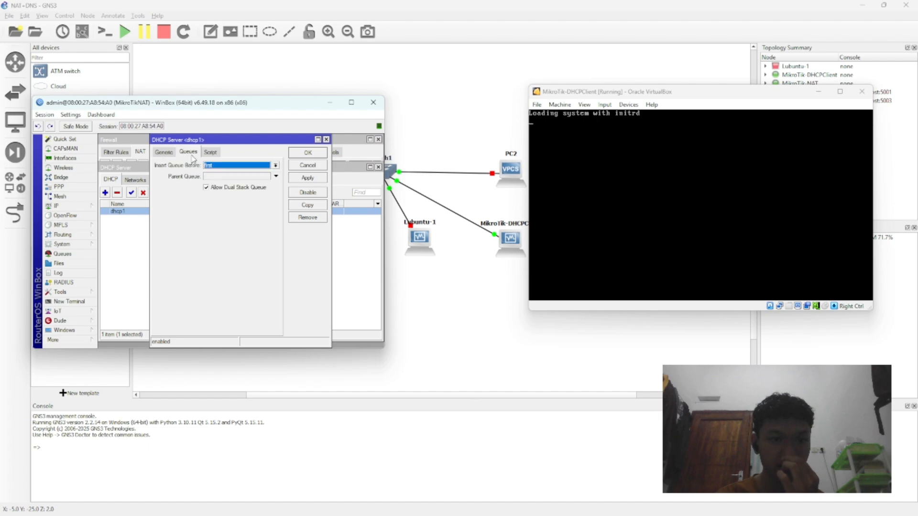
pyautogui.click(210, 152)
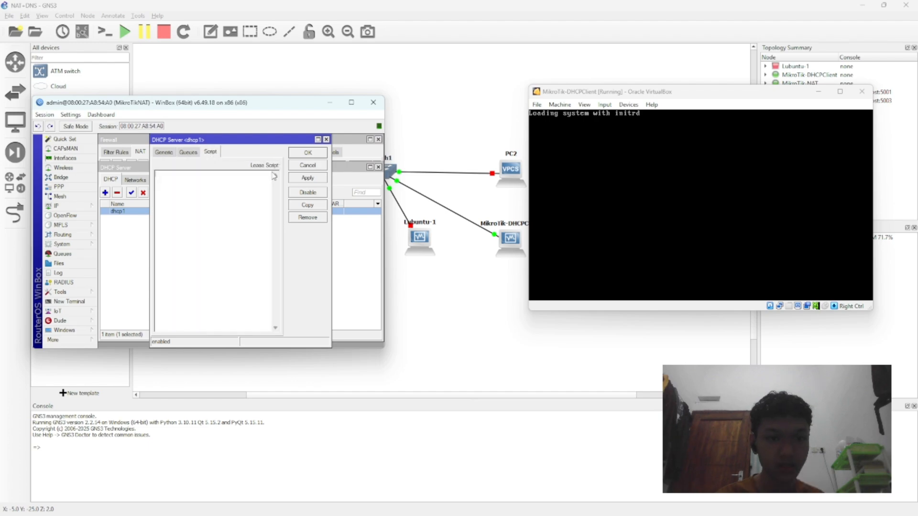
pyautogui.click(308, 167)
pyautogui.doubleClick(138, 212)
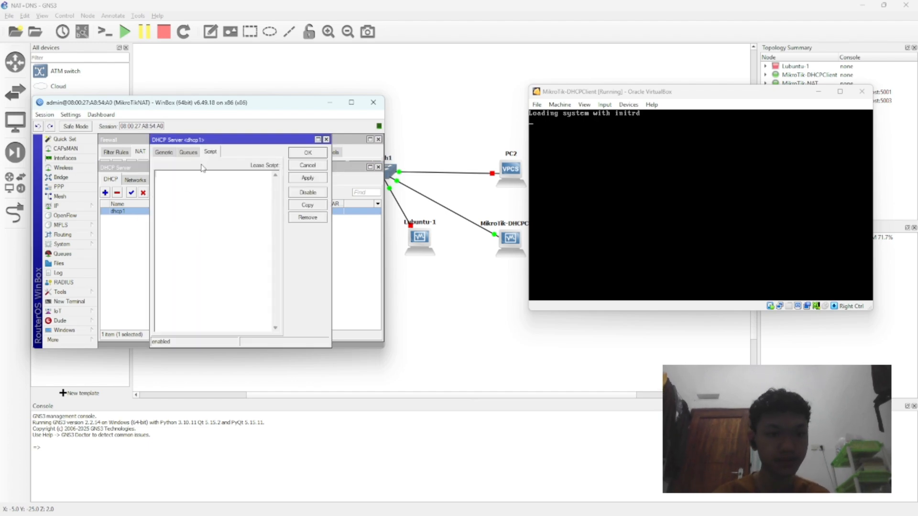
pyautogui.click(167, 152)
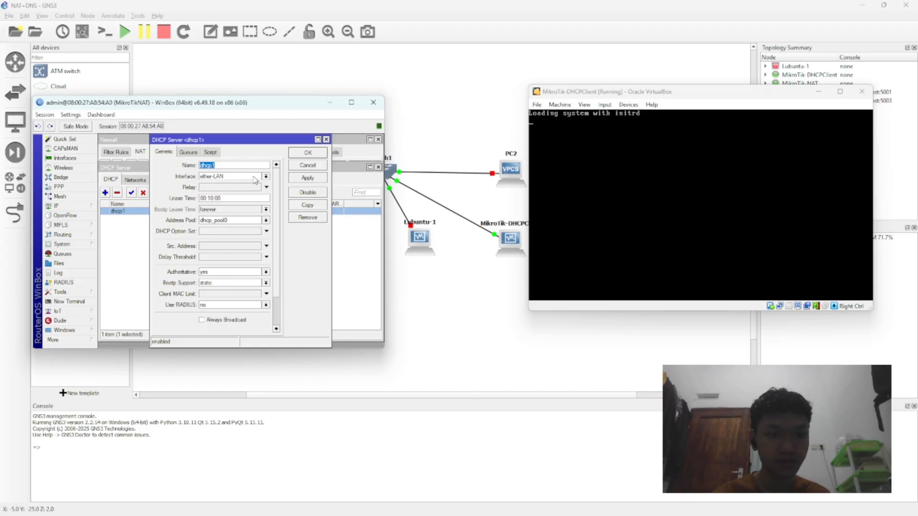
pyautogui.click(327, 139)
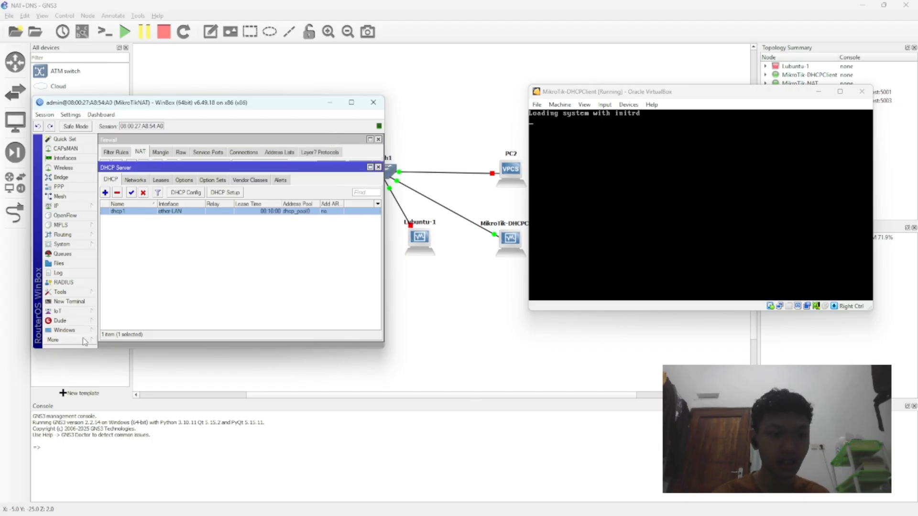
# Step: Open a new WinBox connection to the MikroTik-DHCPClient router as admin after refreshing the neighbors, and close its log and file list
pyautogui.click(55, 340)
pyautogui.click(125, 388)
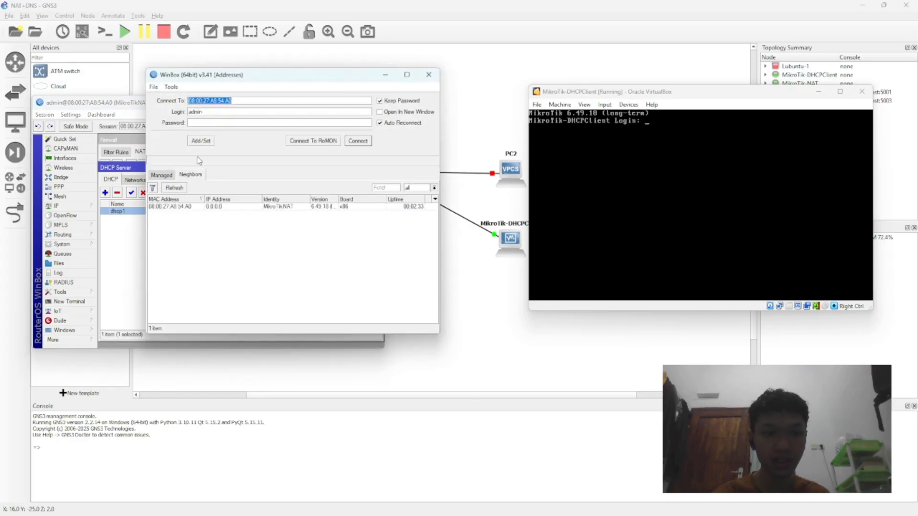
pyautogui.click(175, 188)
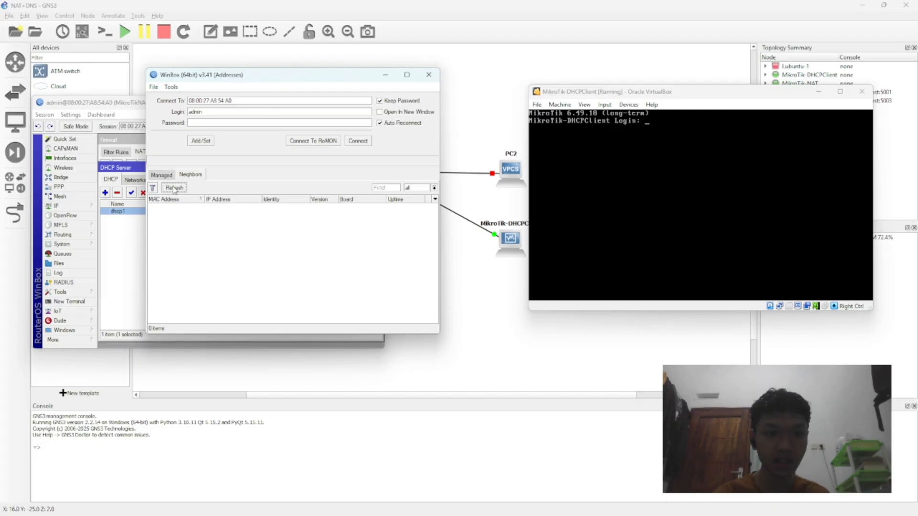
pyautogui.click(174, 188)
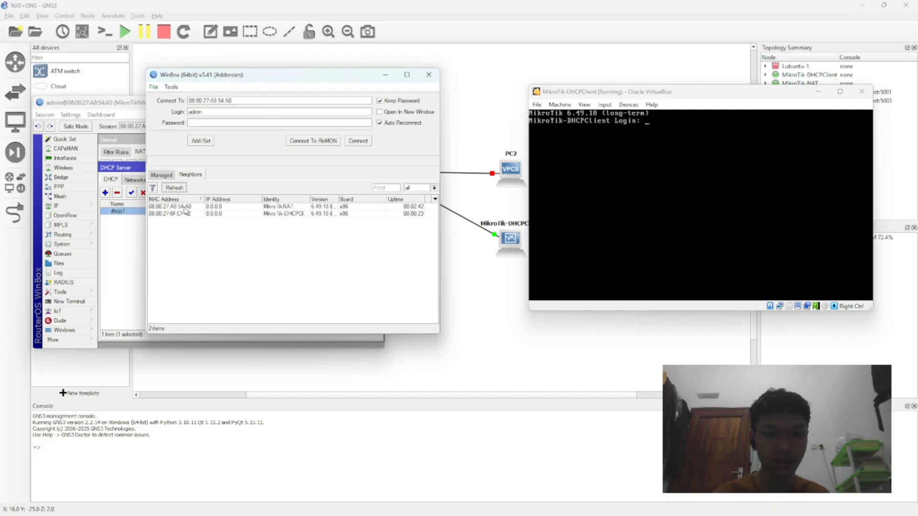
pyautogui.click(182, 213)
pyautogui.click(358, 140)
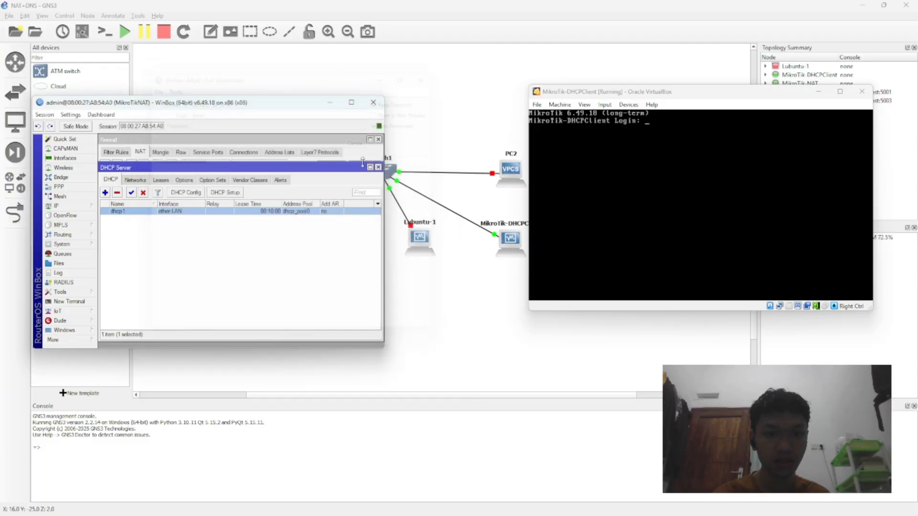
pyautogui.click(433, 208)
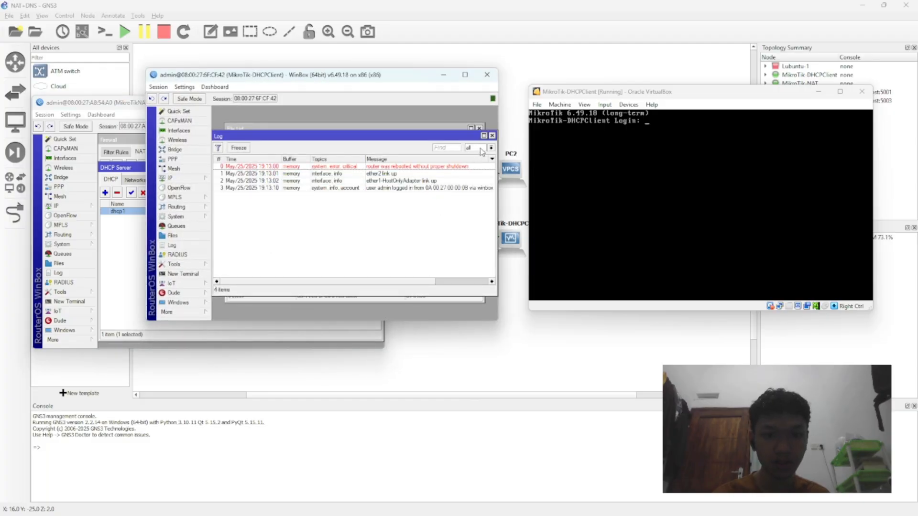
pyautogui.click(492, 136)
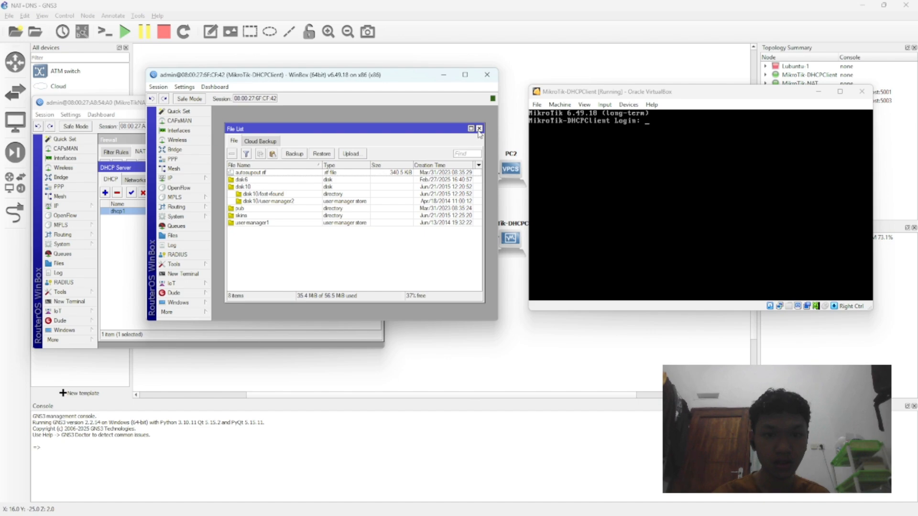
pyautogui.click(479, 128)
pyautogui.click(179, 178)
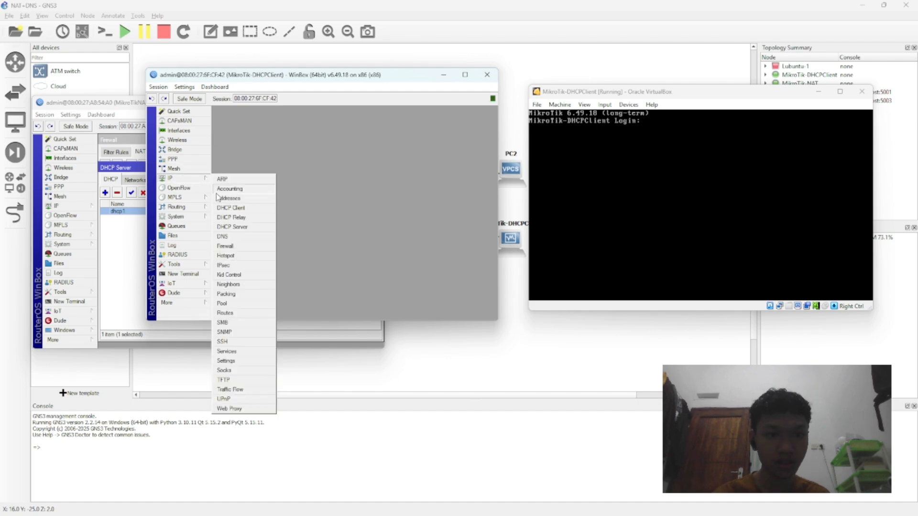
pyautogui.click(234, 214)
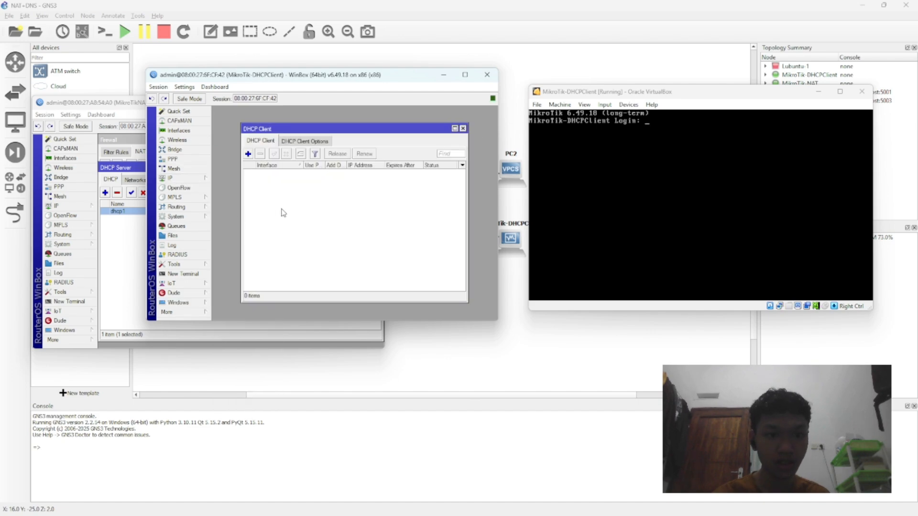
pyautogui.click(248, 154)
pyautogui.click(343, 170)
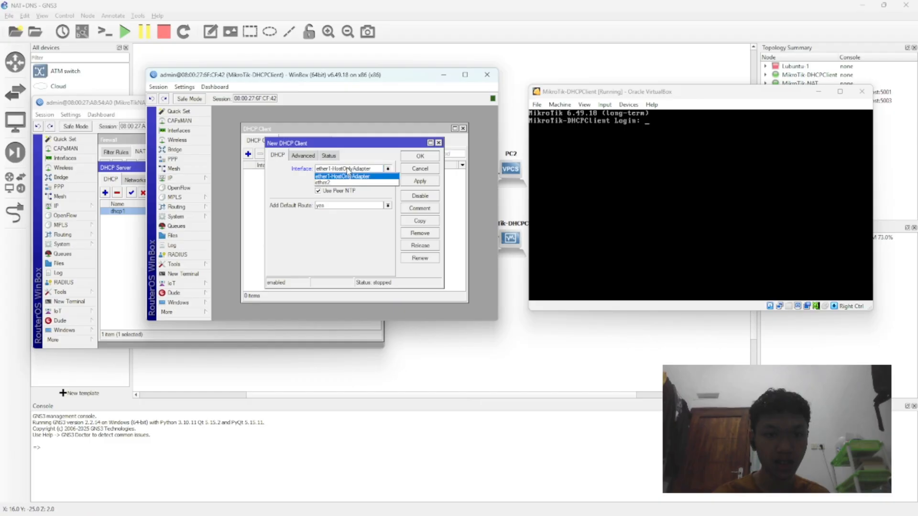
pyautogui.click(354, 176)
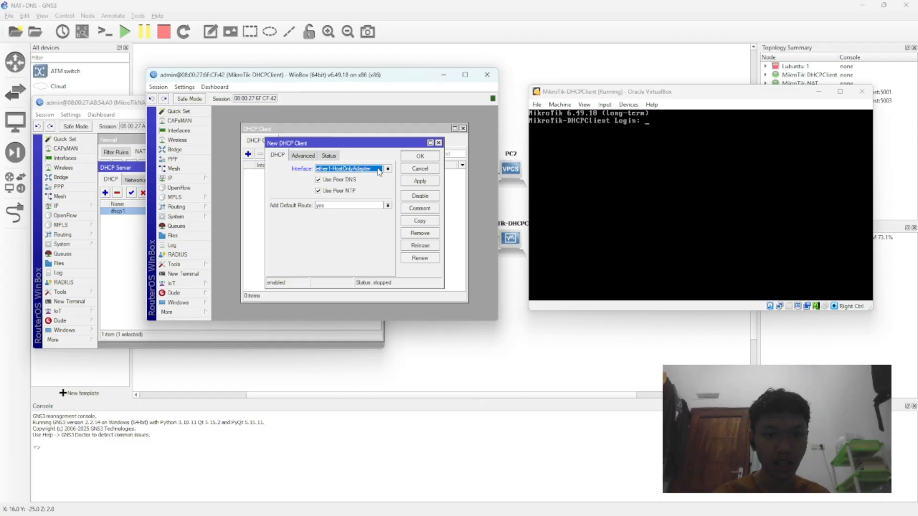
pyautogui.click(438, 143)
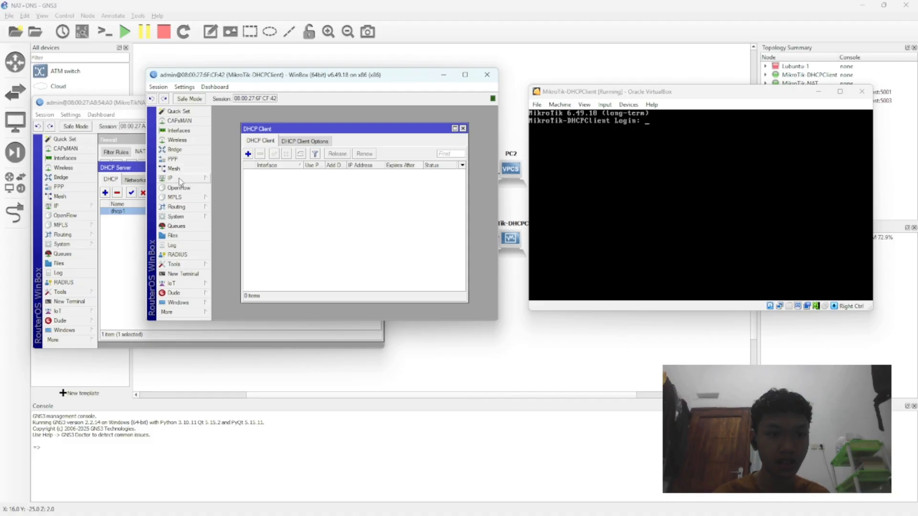
# Step: Rename interface ether2 on the MikroTik-DHCPClient router as ether-LAN
pyautogui.click(179, 130)
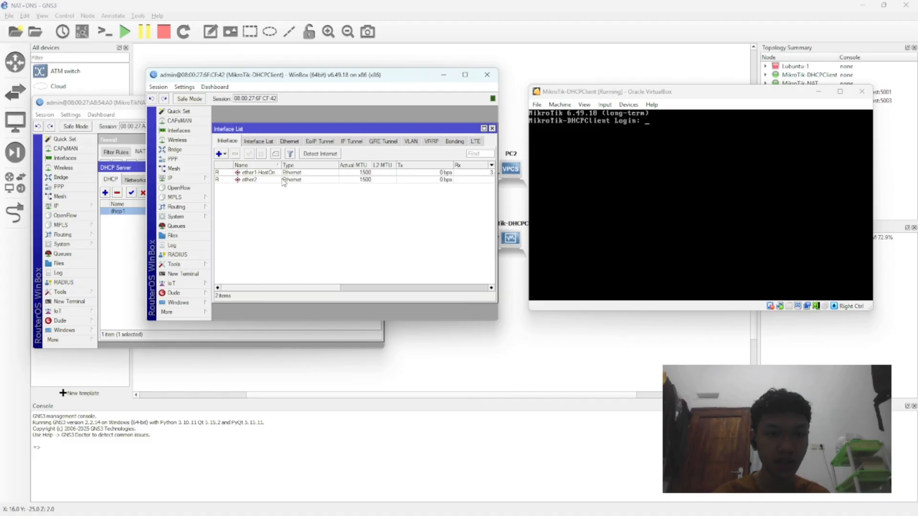
pyautogui.click(254, 173)
pyautogui.doubleClick(248, 180)
pyautogui.click(334, 137)
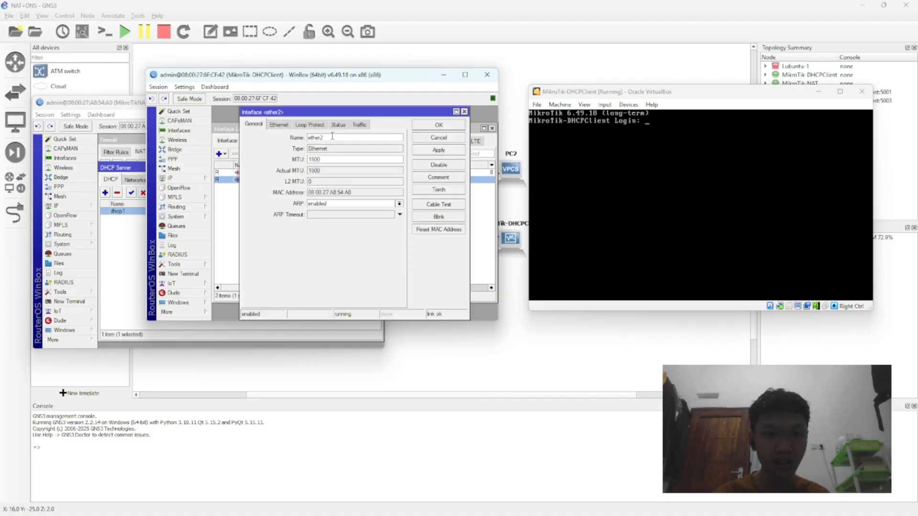
pyautogui.press('BackSpace')
pyautogui.write('-LAN')
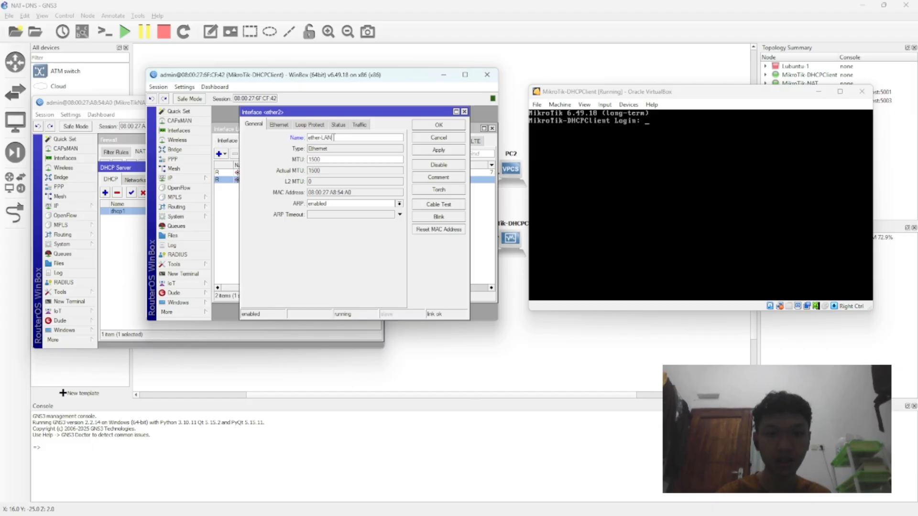
pyautogui.click(454, 149)
pyautogui.click(455, 140)
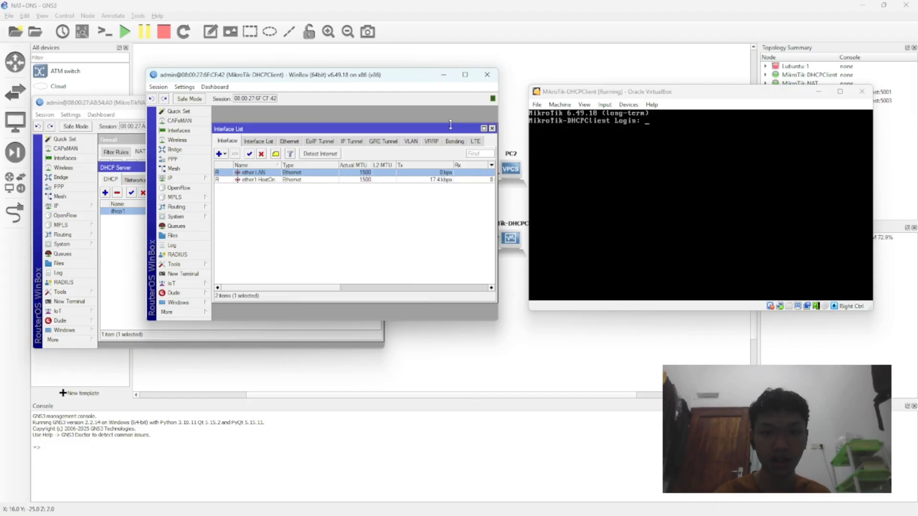
# Step: Rename interface ether1-HostOnlyAdapter on the MikroTik-DHCPClient router as ether-HostOnlyAdapter
pyautogui.doubleClick(258, 180)
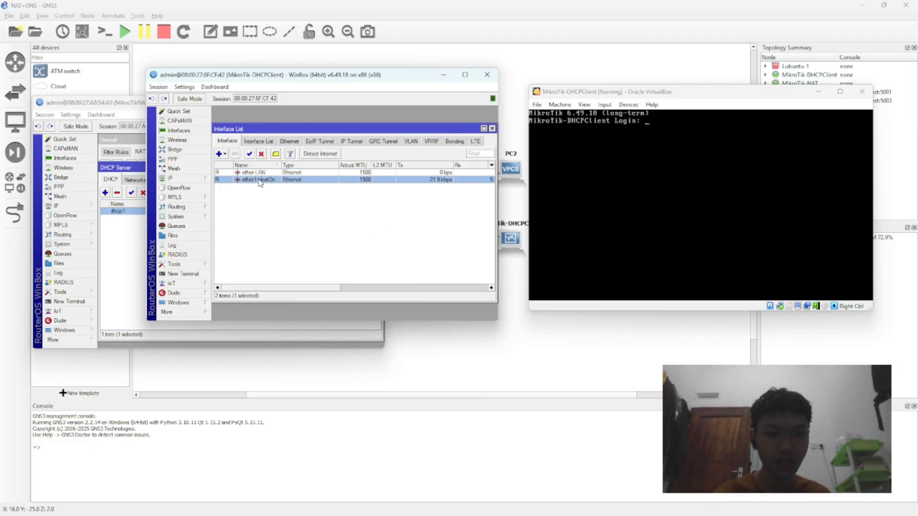
pyautogui.click(361, 137)
pyautogui.click(322, 137)
pyautogui.press('BackSpace')
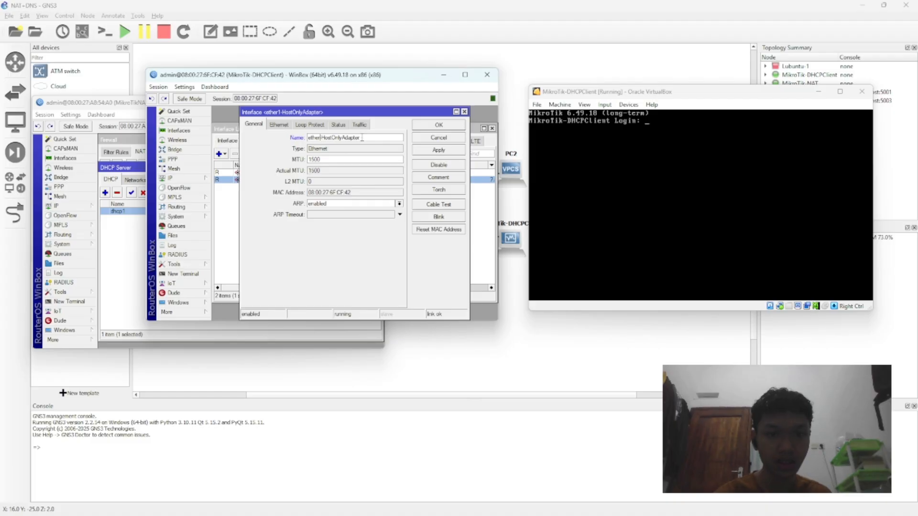
pyautogui.click(428, 151)
pyautogui.click(452, 125)
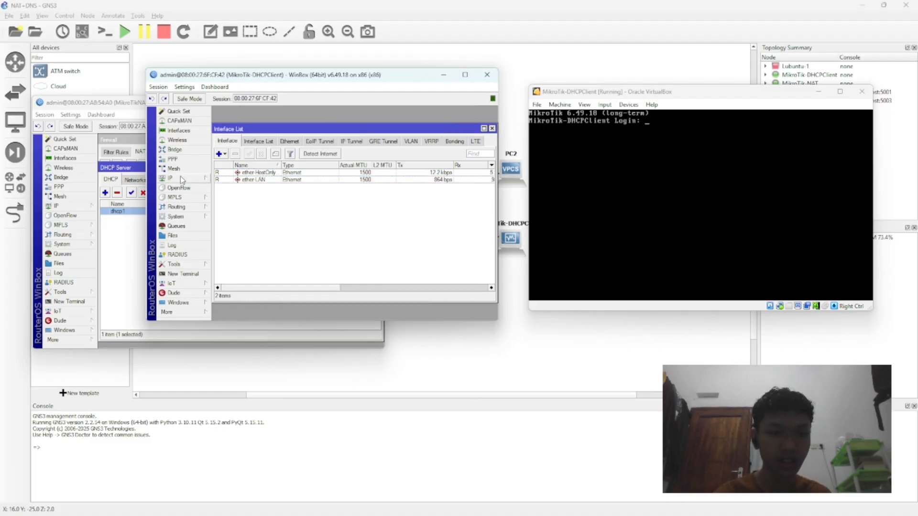
# Step: Add a DHCP client on interface ether-LAN, reviewing its advanced and status settings and keeping peer DNS, peer NTP and the default route enabled
pyautogui.click(181, 178)
pyautogui.click(234, 221)
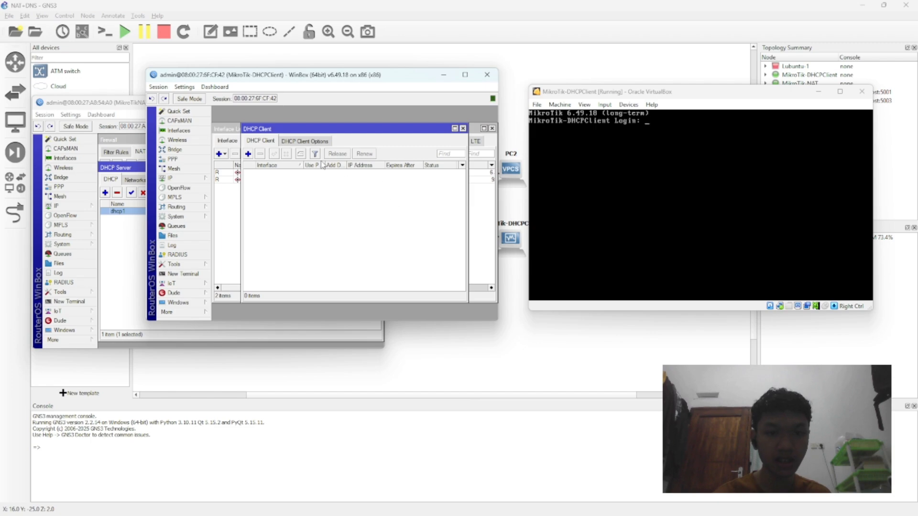
pyautogui.click(248, 153)
pyautogui.click(362, 171)
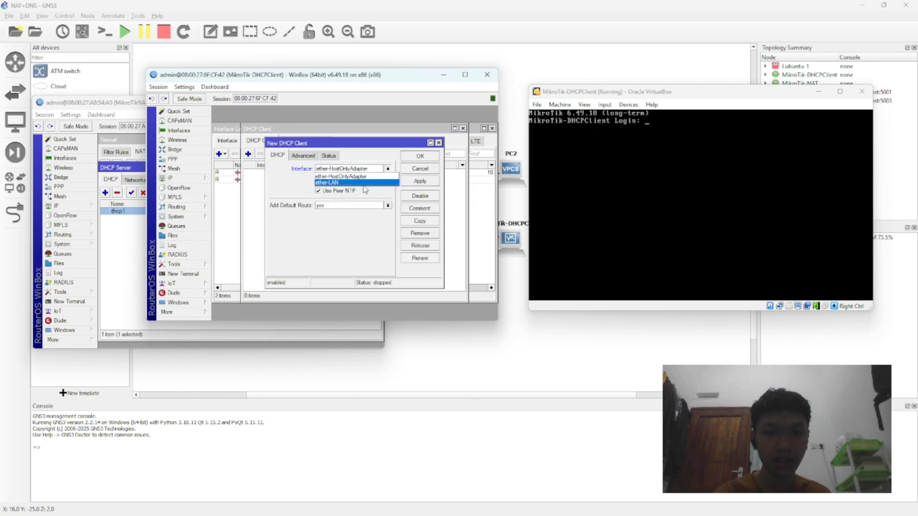
pyautogui.click(360, 182)
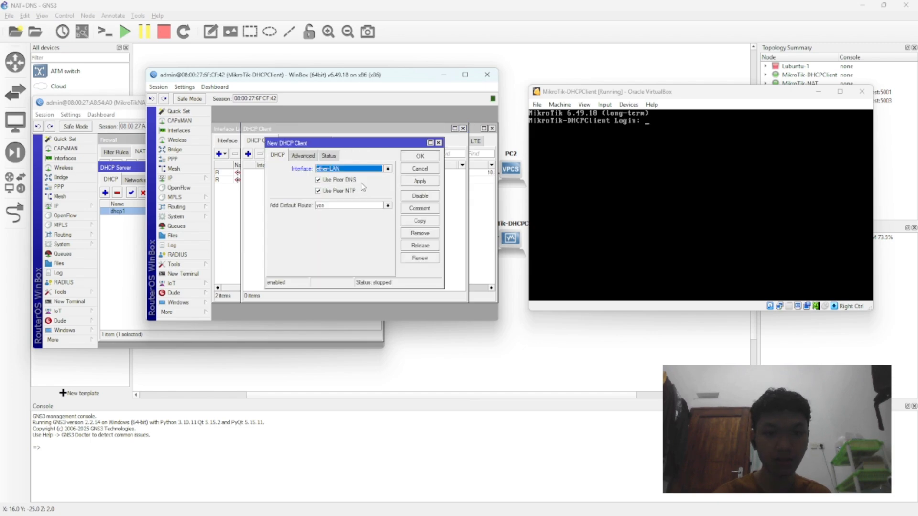
pyautogui.click(303, 155)
pyautogui.click(328, 155)
pyautogui.click(278, 155)
pyautogui.click(303, 155)
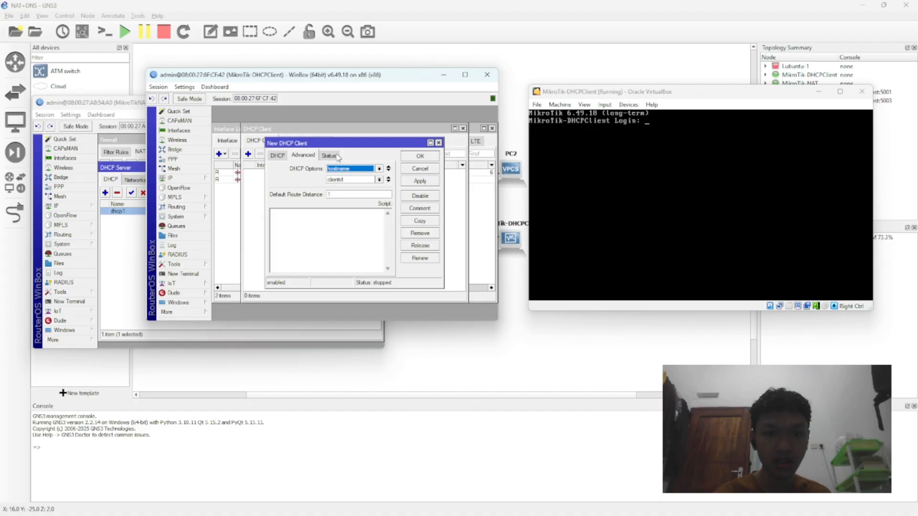
pyautogui.click(329, 155)
pyautogui.click(278, 155)
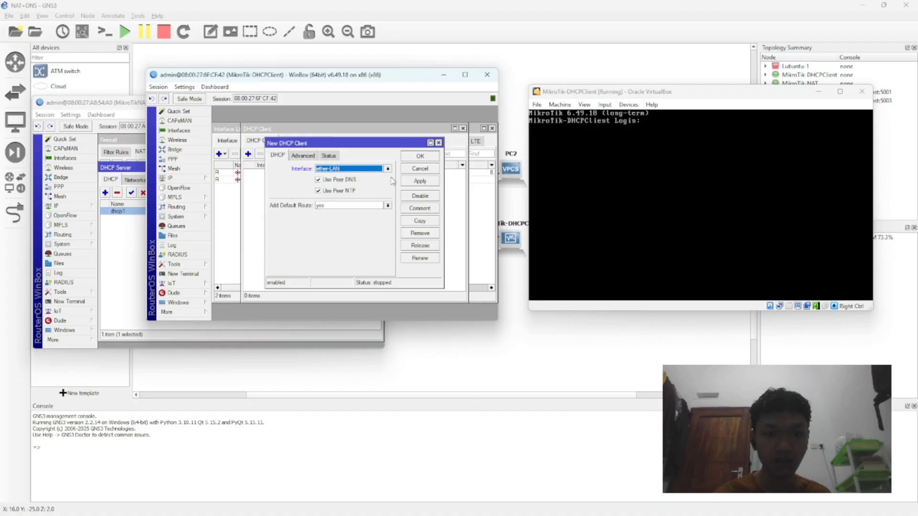
pyautogui.click(422, 182)
pyautogui.click(419, 156)
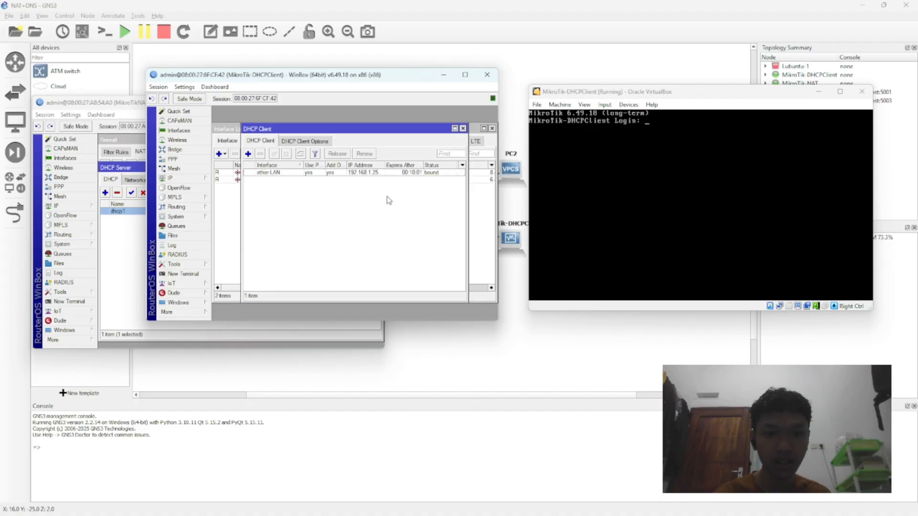
# Step: Check the ether-LAN DHCP client's status and the router's IP address list, and close both lists
pyautogui.click(436, 173)
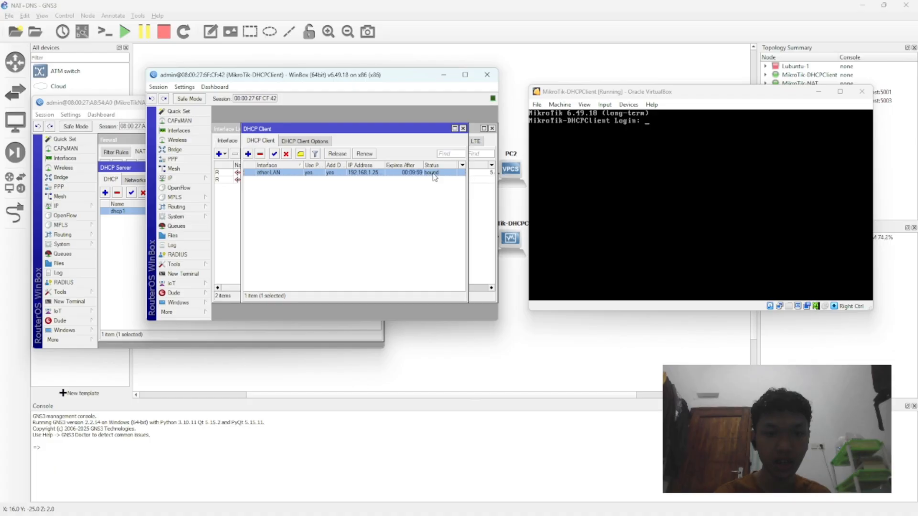
pyautogui.click(173, 178)
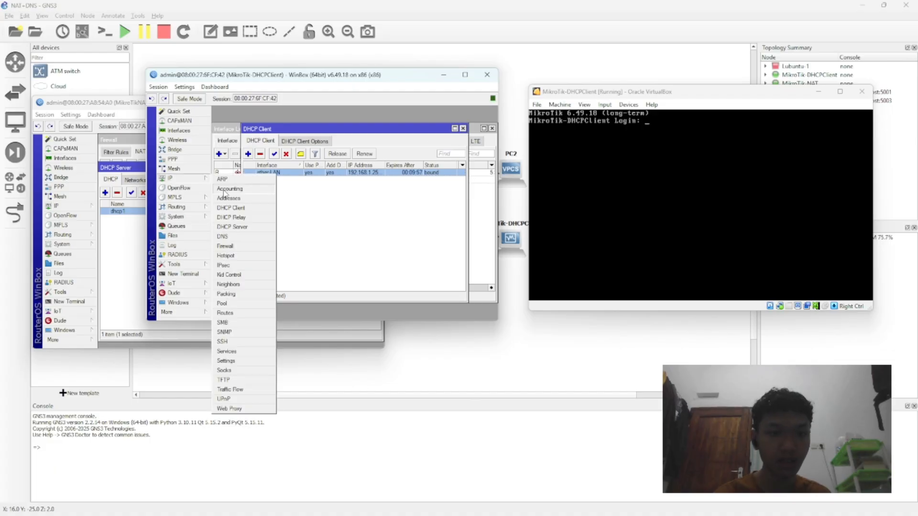
pyautogui.click(234, 198)
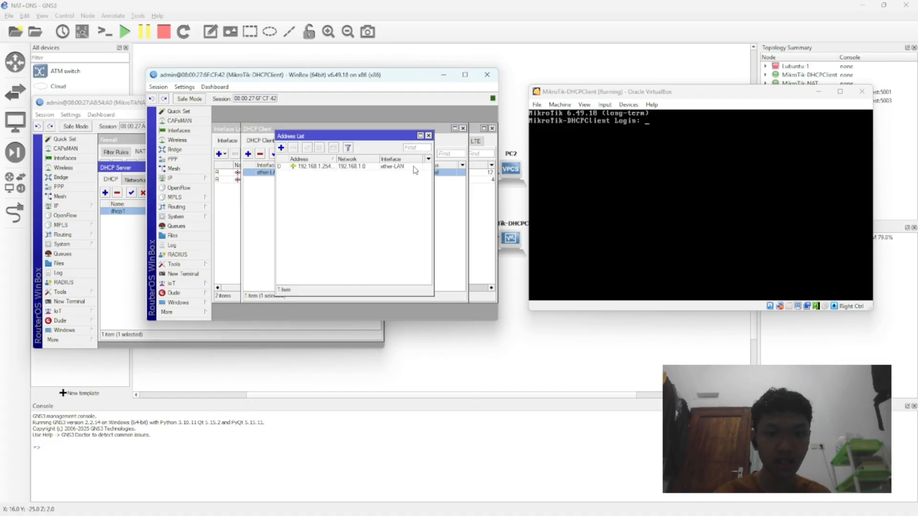
pyautogui.click(328, 168)
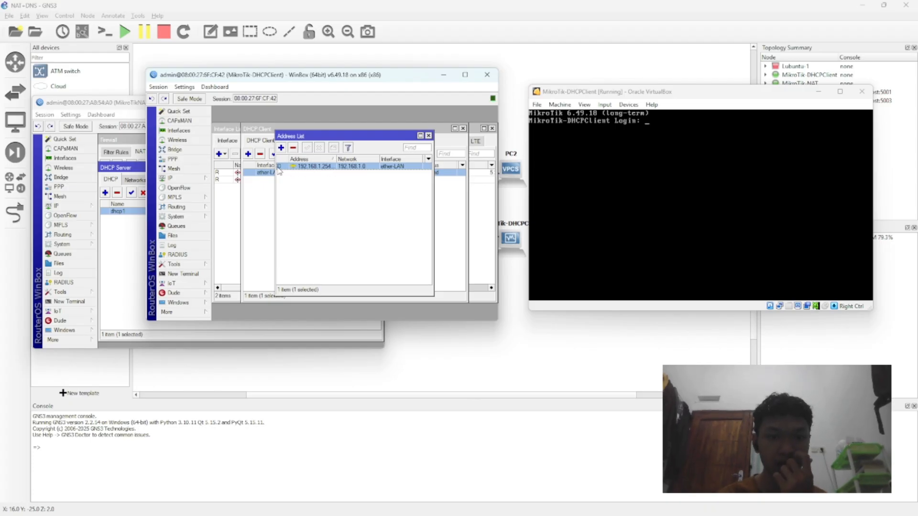
pyautogui.click(429, 136)
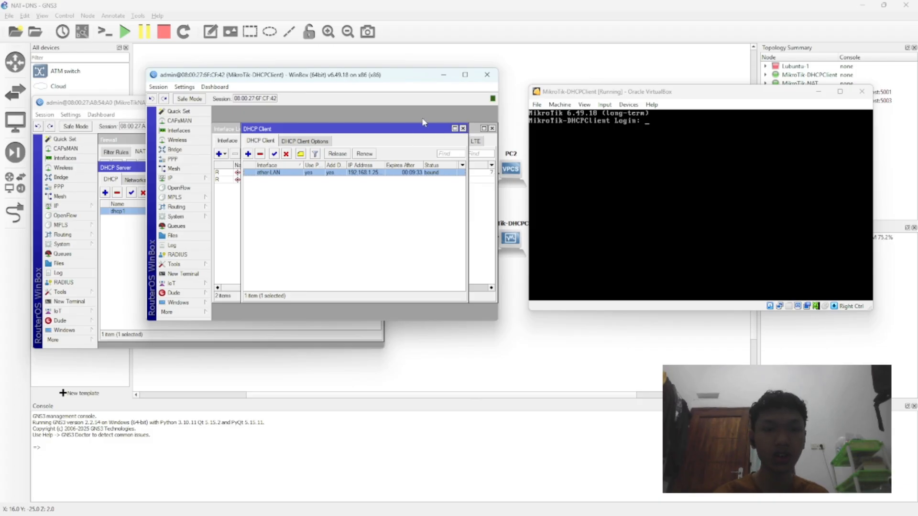
pyautogui.click(462, 129)
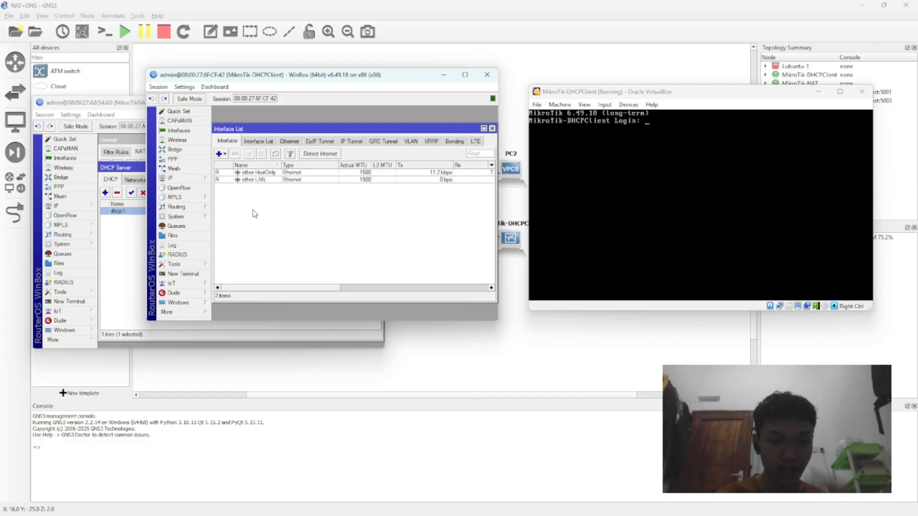
# Step: Place the MikroTik-DHCPClient session beside the MikroTikNAT one, open a terminal in it, skip the password change and ping google.com
pyautogui.moveTo(297, 78); pyautogui.dragTo(569, 101)
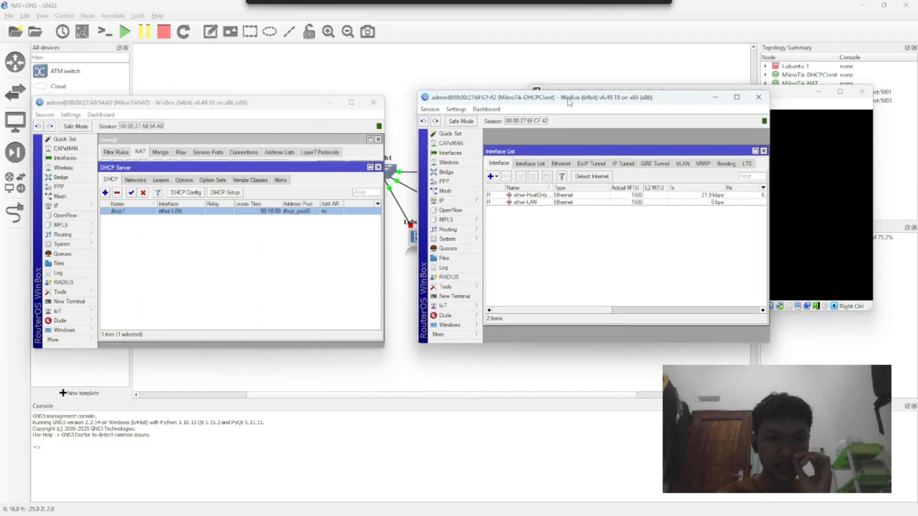
pyautogui.click(441, 200)
pyautogui.click(454, 296)
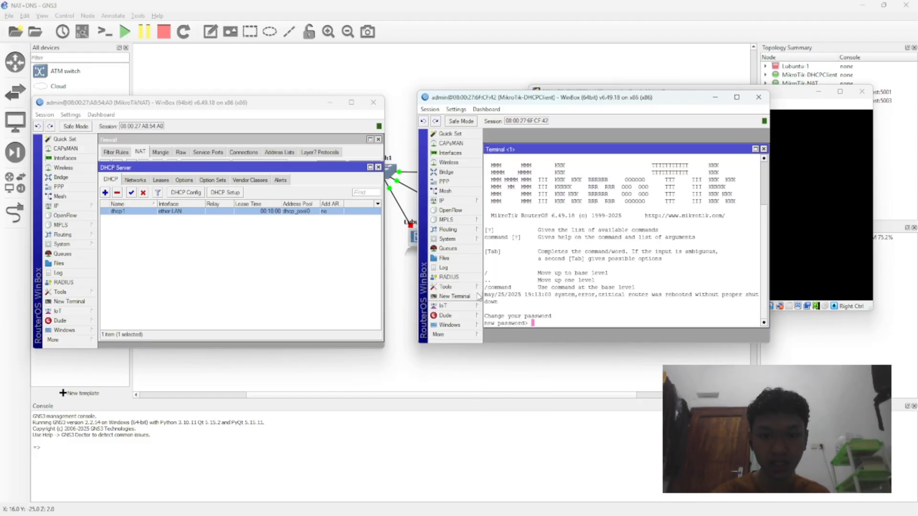
pyautogui.press('Return')
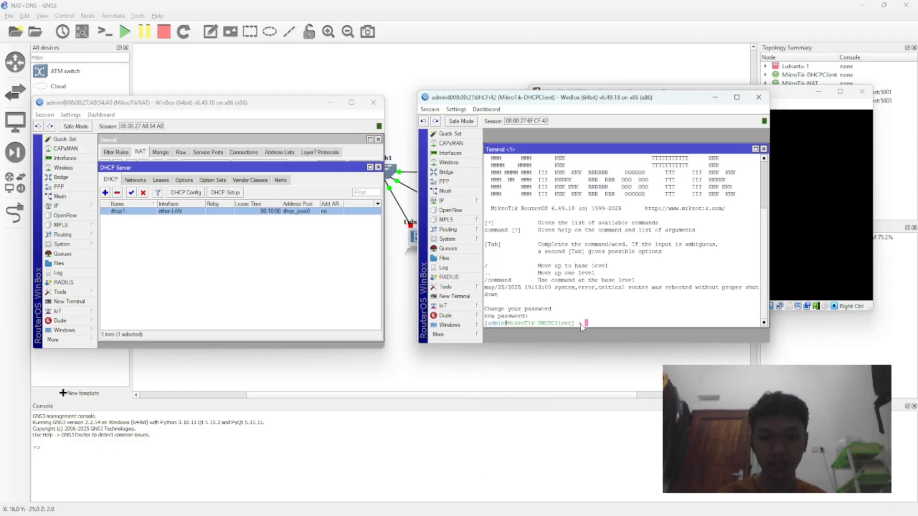
pyautogui.write('/p')
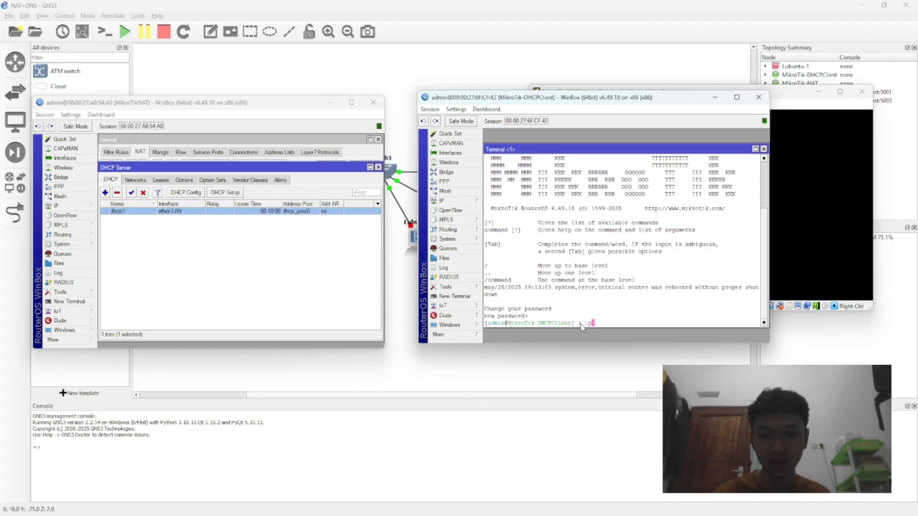
pyautogui.write('ing google')
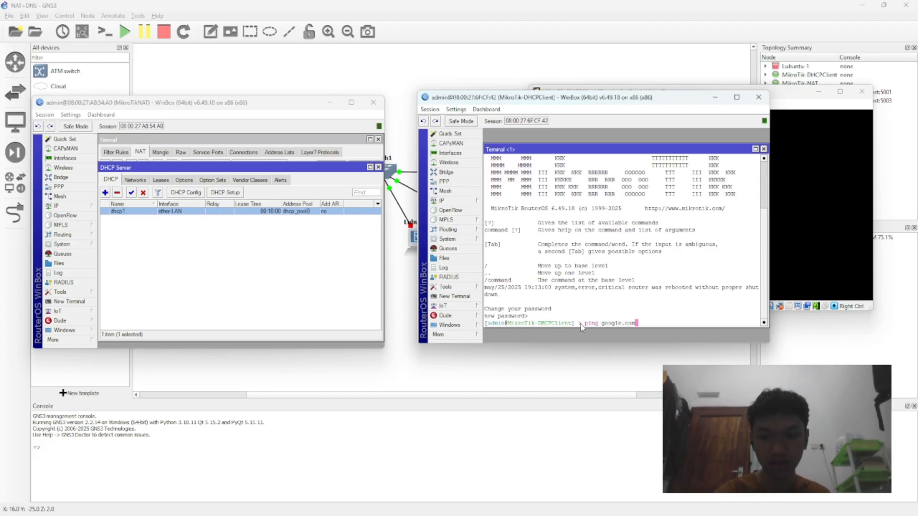
pyautogui.write('.com')
pyautogui.press('Return')
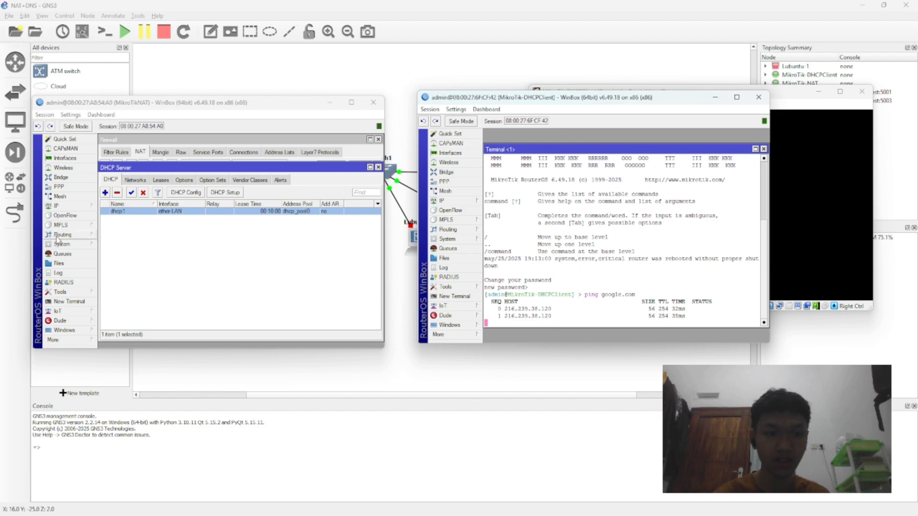
# Step: Open a terminal on the MikroTikNAT router, skip the password change and ping google.com
pyautogui.click(69, 301)
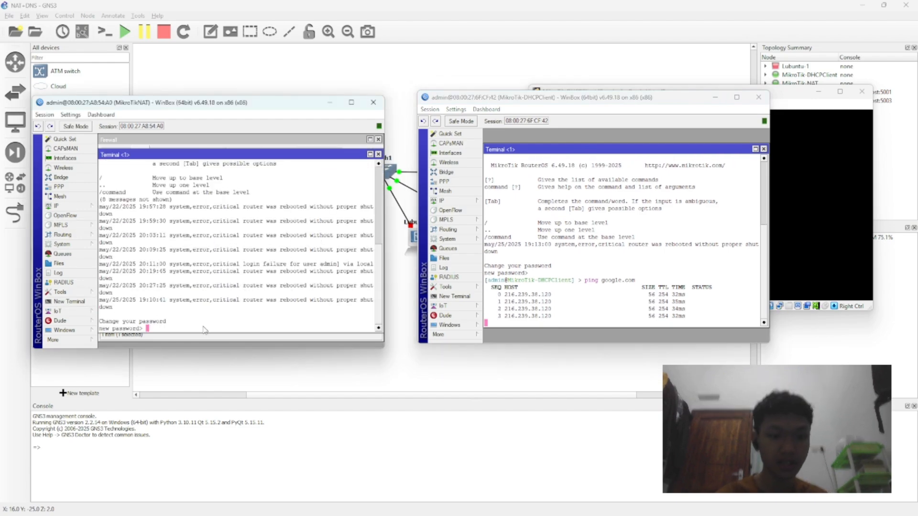
pyautogui.hotkey('ctrl', 'c')
pyautogui.write('ping goo')
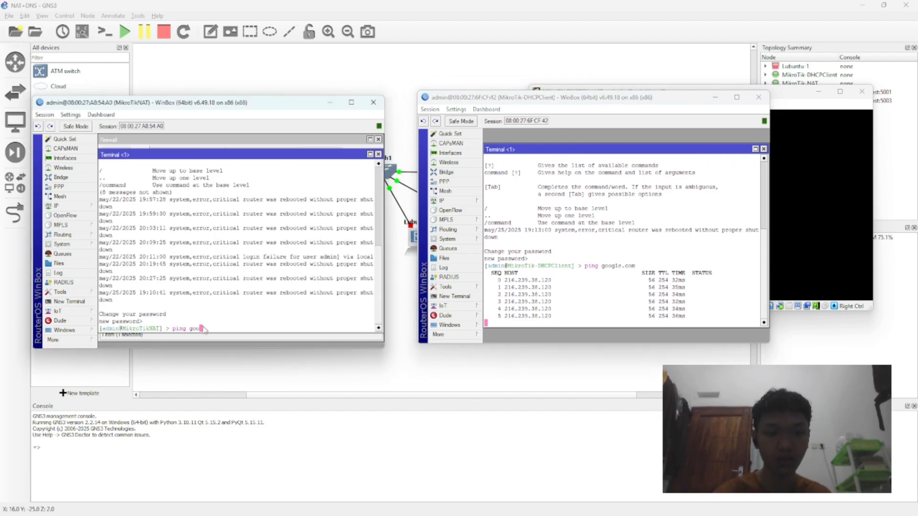
pyautogui.write('gle.com')
pyautogui.press('Return')
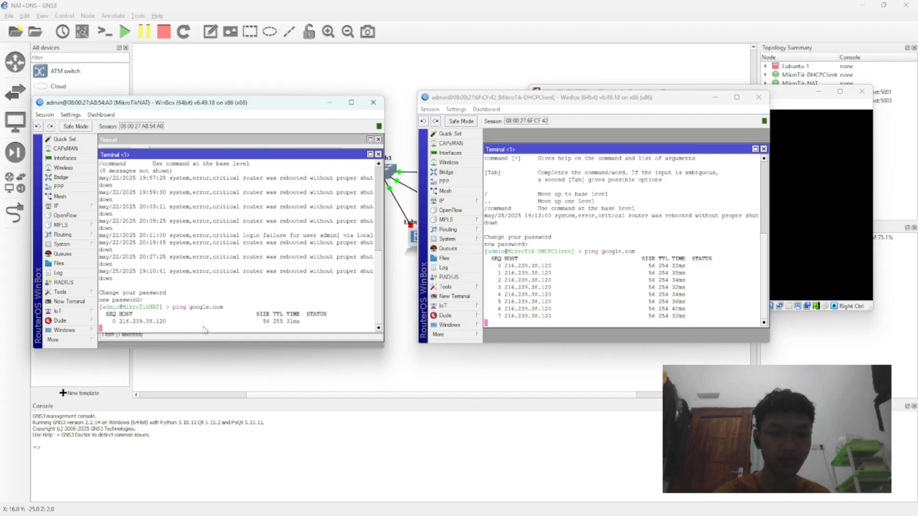
# Step: Compare the ping replies on both routers and stop the pings on MikroTikNAT and MikroTik-DHCPClient
pyautogui.click(573, 326)
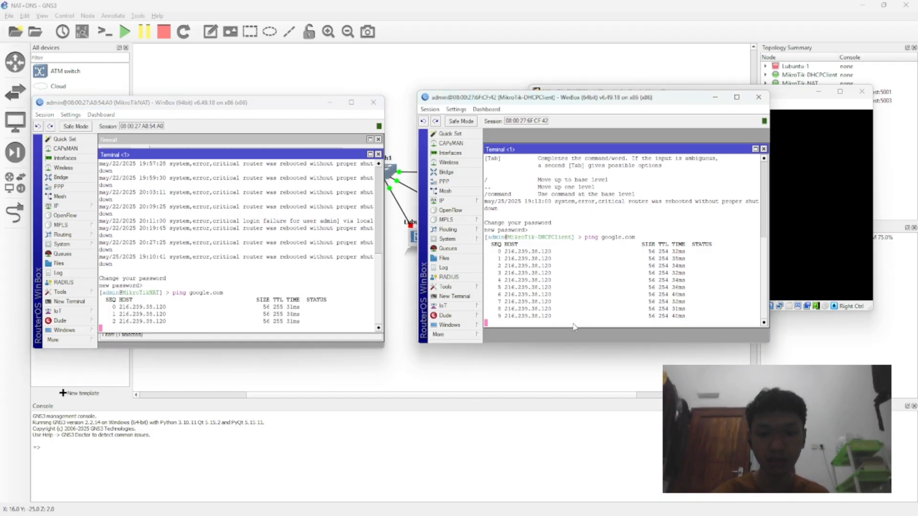
pyautogui.click(278, 322)
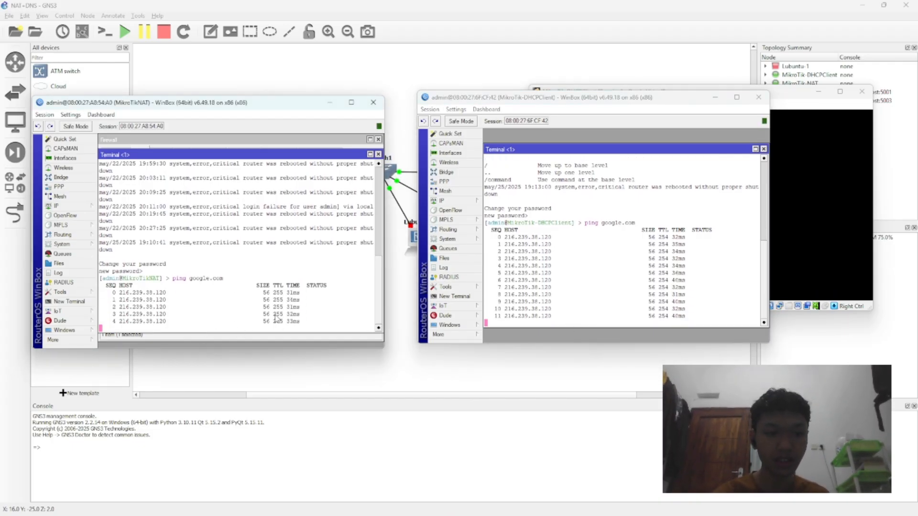
pyautogui.hotkey('ctrl', 'c')
pyautogui.click(535, 324)
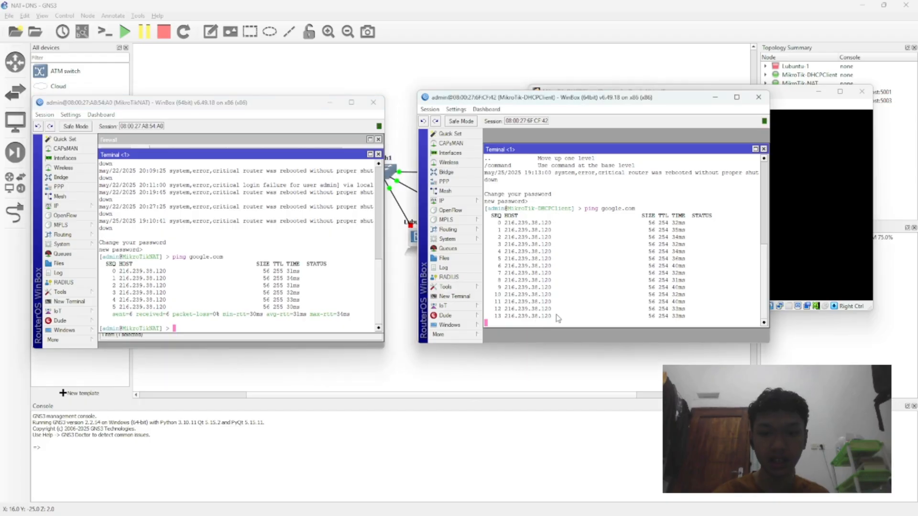
pyautogui.hotkey('ctrl', 'c')
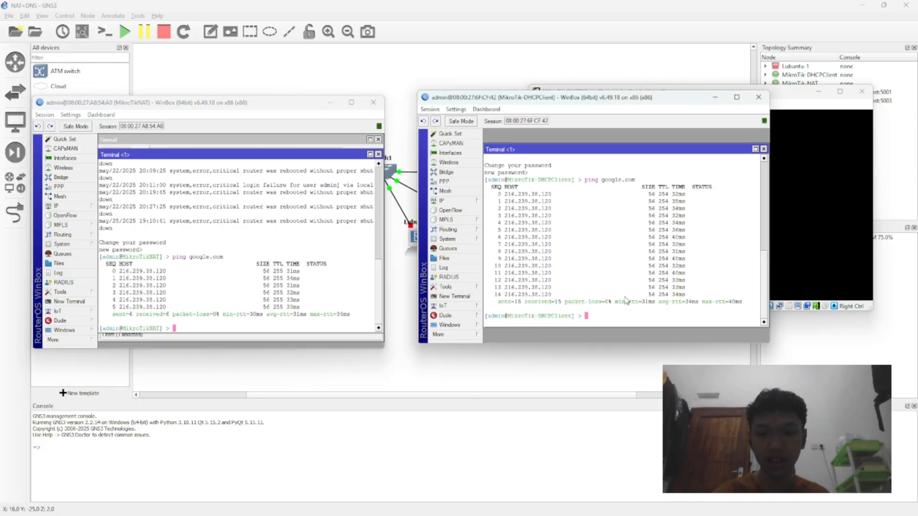
# Step: Minimize both WinBox sessions and the MikroTik-DHCPClient virtual machine console to uncover the GNS3 topology
pyautogui.click(716, 98)
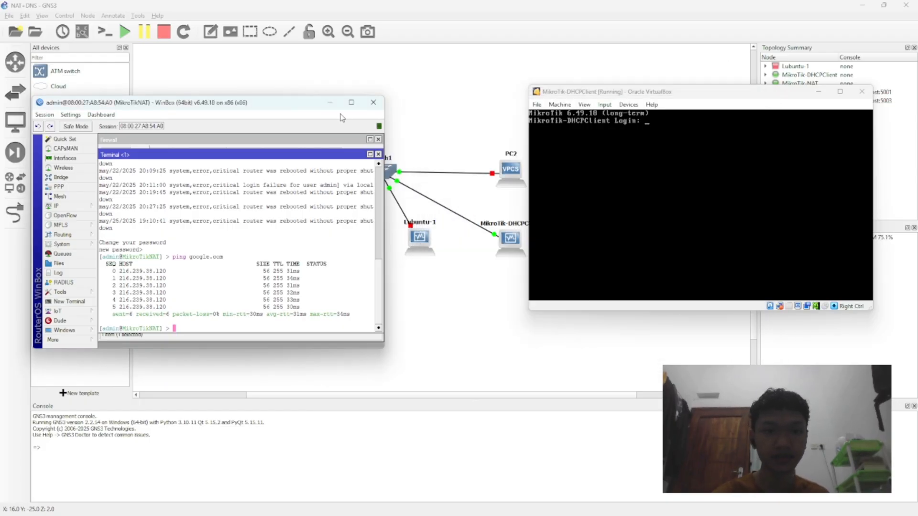
pyautogui.click(818, 91)
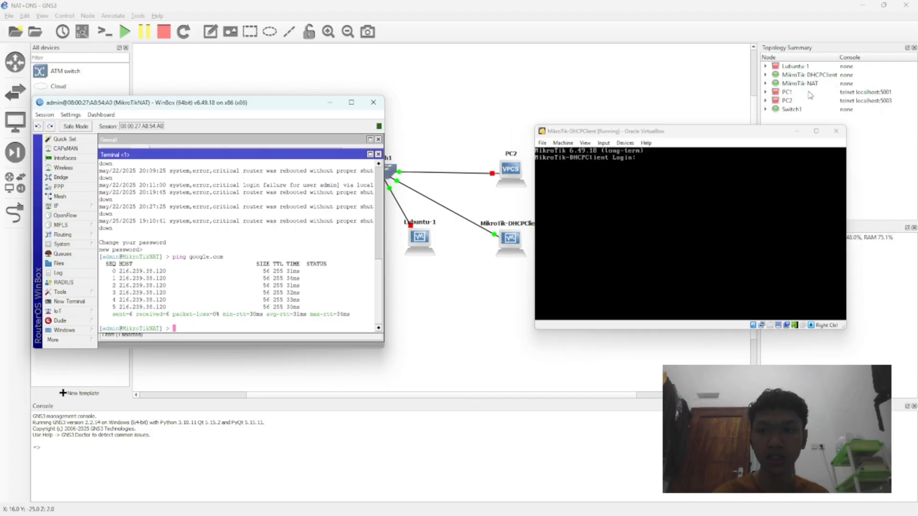
pyautogui.click(330, 103)
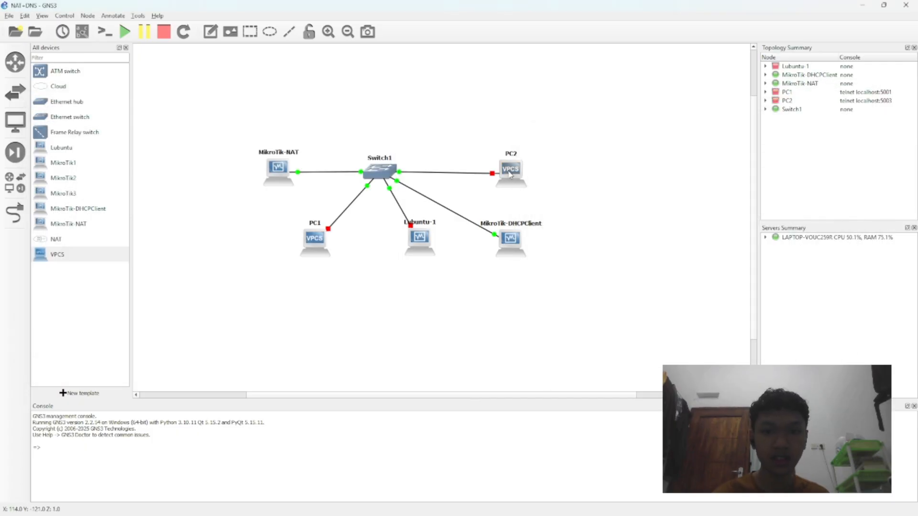
# Step: Start the PC2 node, open its console and move the console window over the topology
pyautogui.rightClick(516, 171)
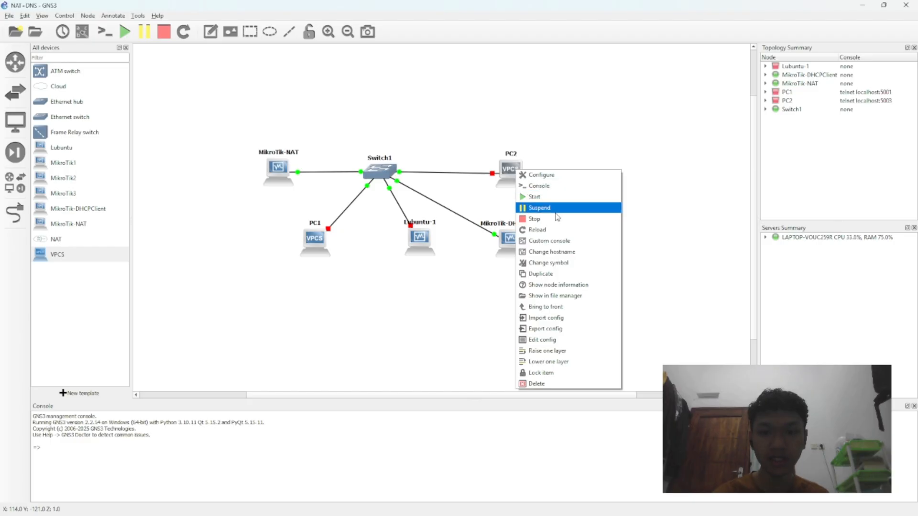
pyautogui.click(549, 197)
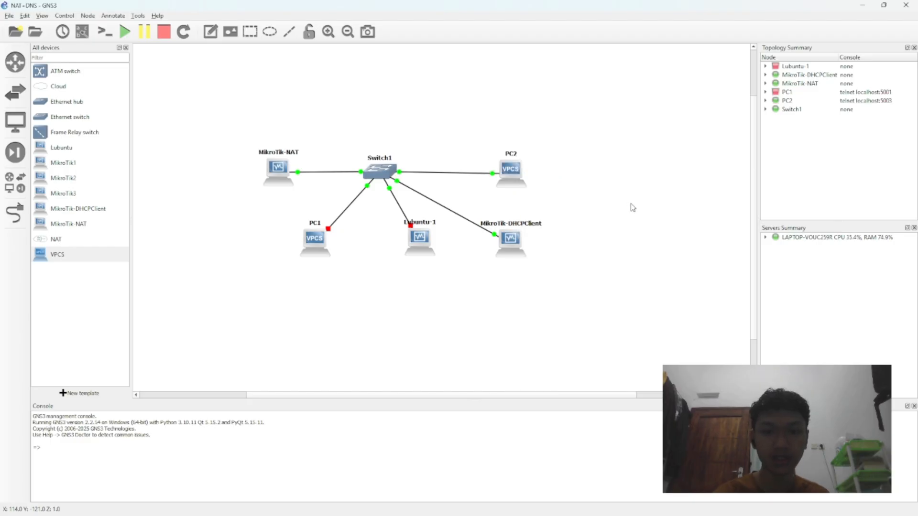
pyautogui.rightClick(514, 178)
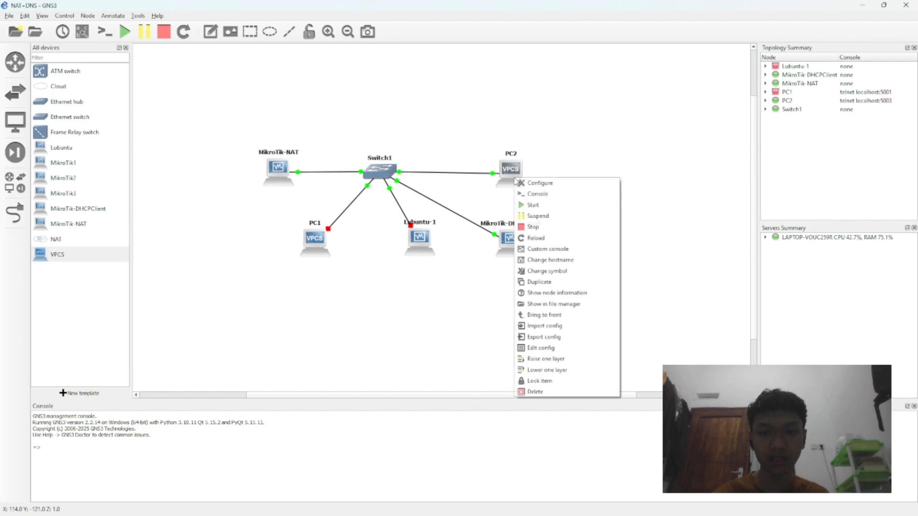
pyautogui.click(543, 194)
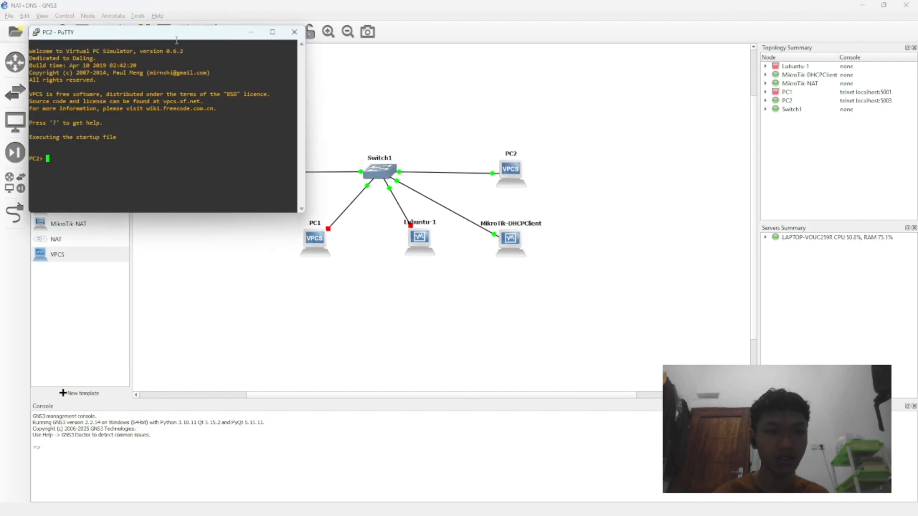
pyautogui.moveTo(178, 39); pyautogui.dragTo(482, 138)
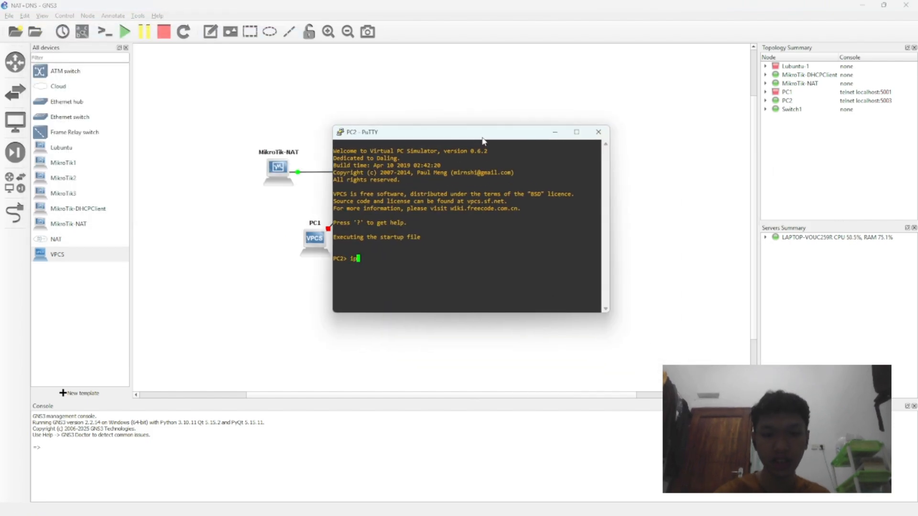
# Step: List the ip dhcp options on PC2, enter ip dhcp -r at the prompt and place the console clear of the topology nodes
pyautogui.write('ip dhcp ?')
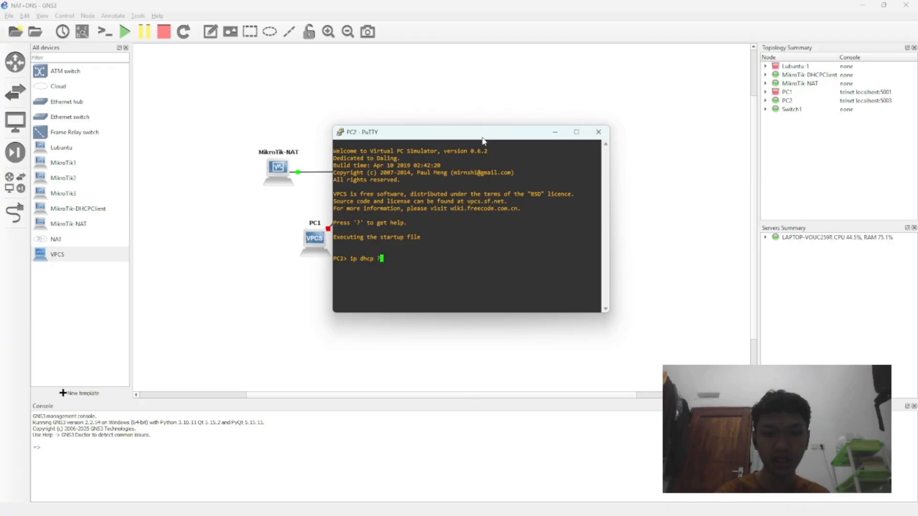
pyautogui.press('Return')
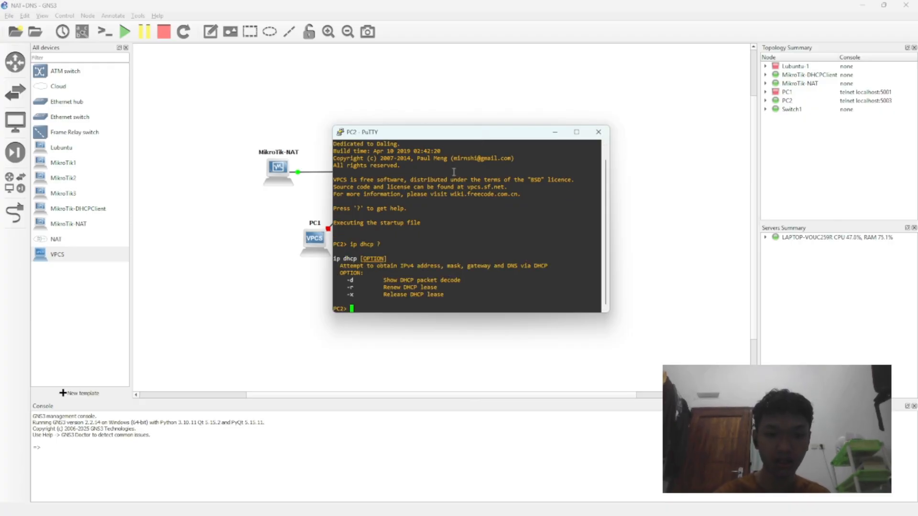
pyautogui.write('ip dhcp')
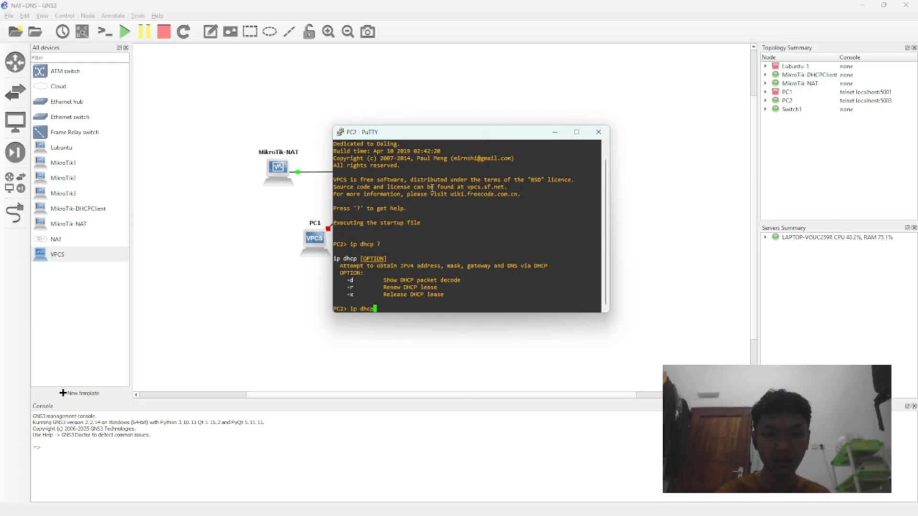
pyautogui.write(' -r')
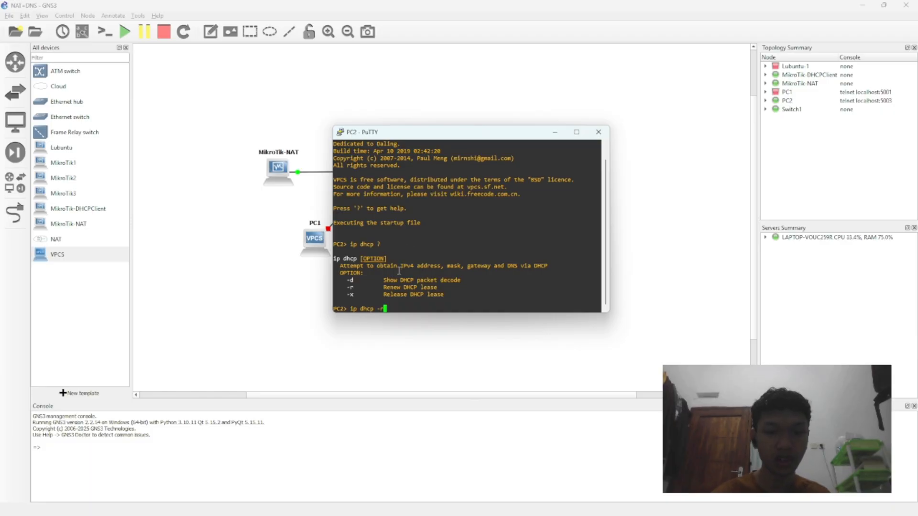
pyautogui.moveTo(384, 287); pyautogui.dragTo(438, 288)
pyautogui.click(425, 299)
pyautogui.moveTo(433, 139); pyautogui.dragTo(554, 120)
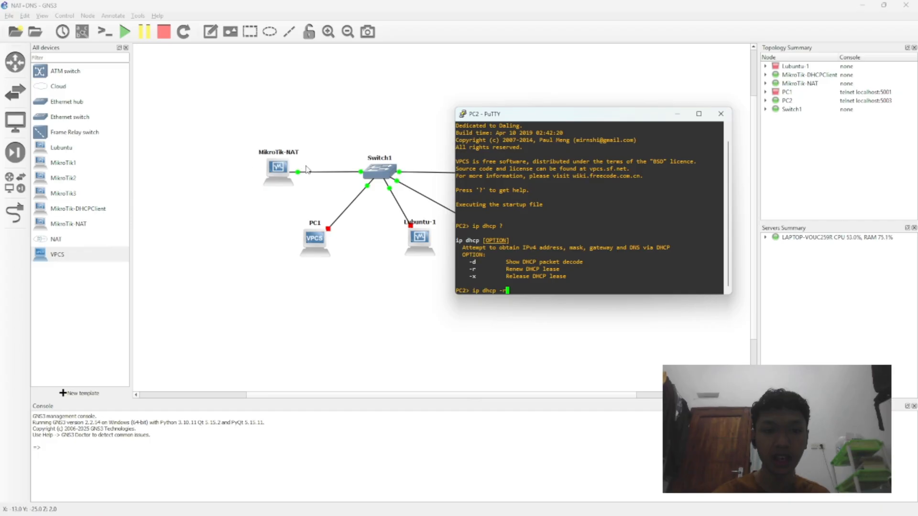
pyautogui.moveTo(555, 116); pyautogui.dragTo(657, 84)
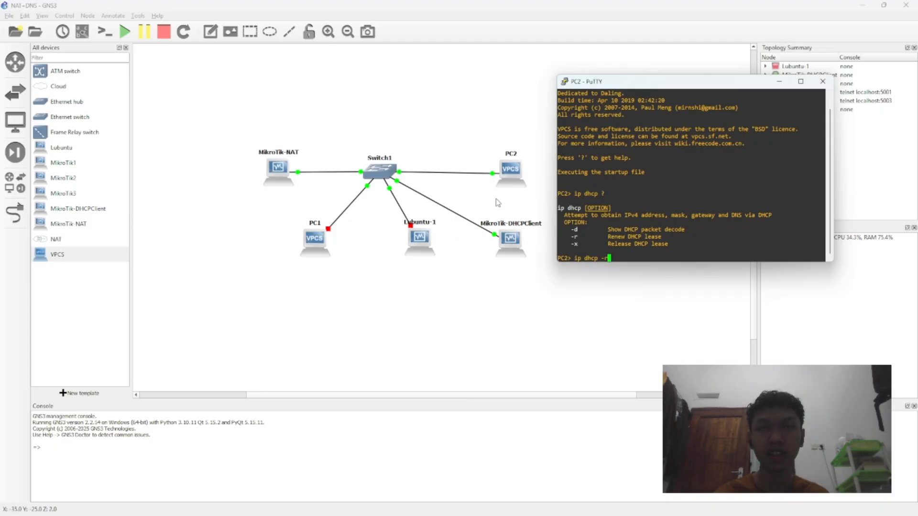
# Step: Check the IP address list of MikroTik-DHCPClient in its WinBox session and minimize that session
pyautogui.click(611, 504)
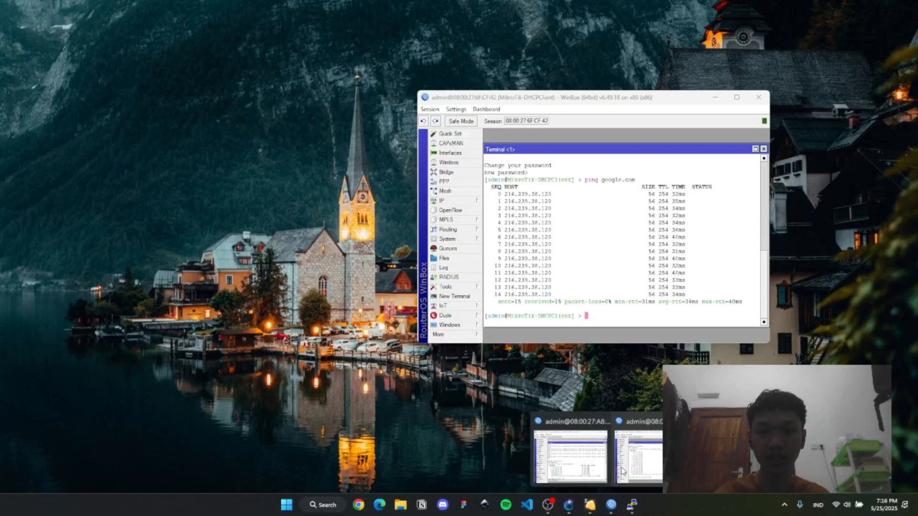
pyautogui.click(622, 471)
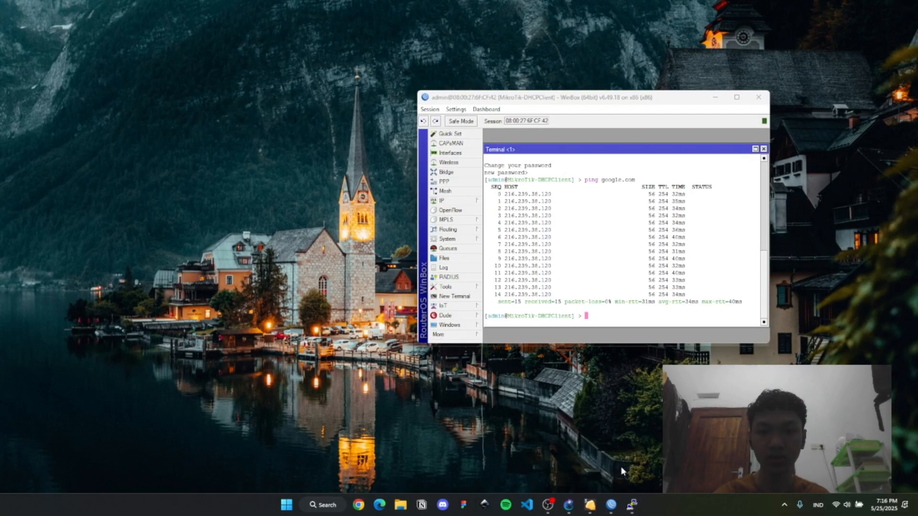
pyautogui.click(441, 201)
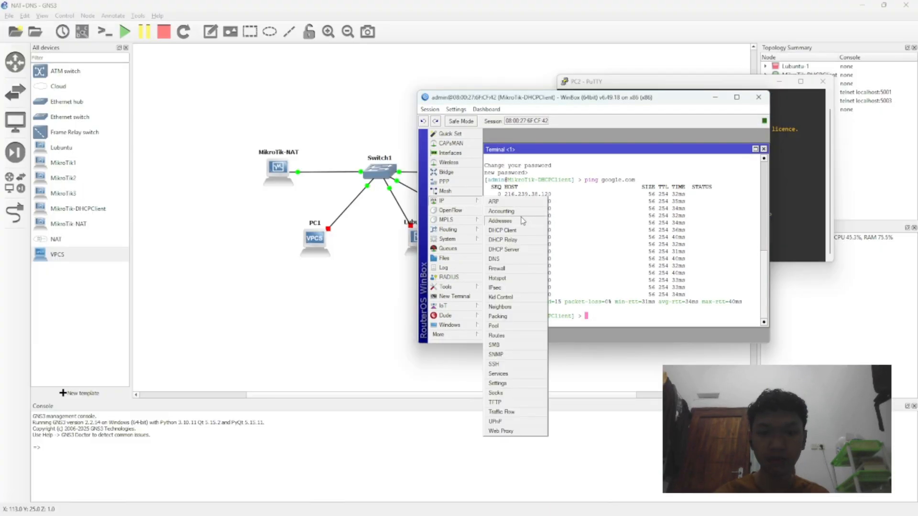
pyautogui.click(522, 220)
pyautogui.click(597, 189)
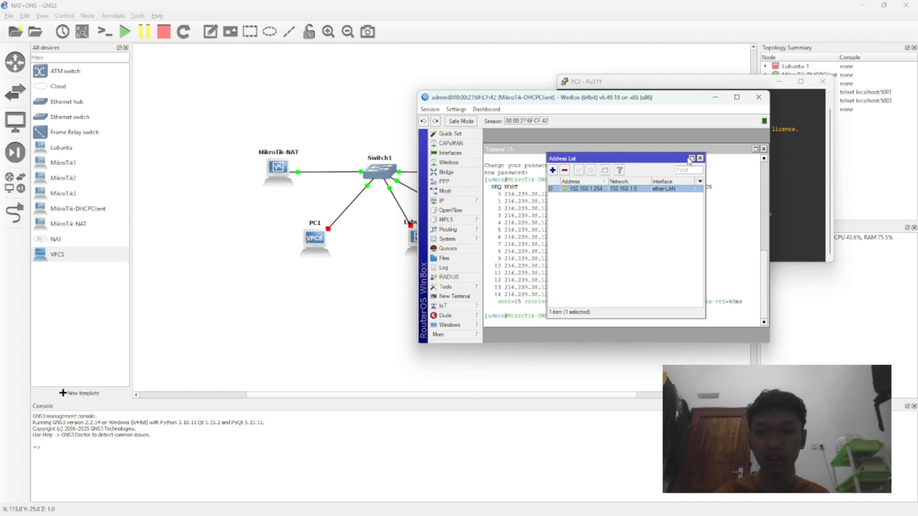
pyautogui.click(715, 98)
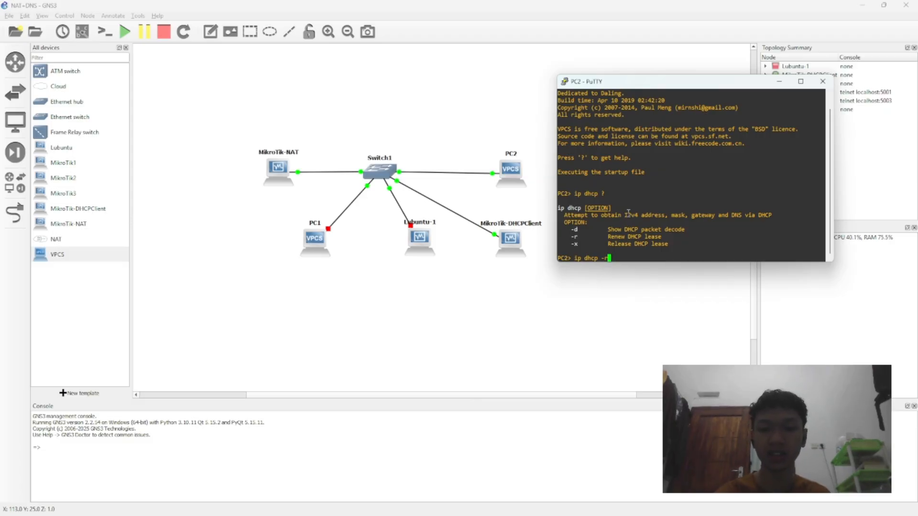
# Step: Run the entered ip dhcp -r command on PC2 and check the leased address with show ip and show
pyautogui.press('Return')
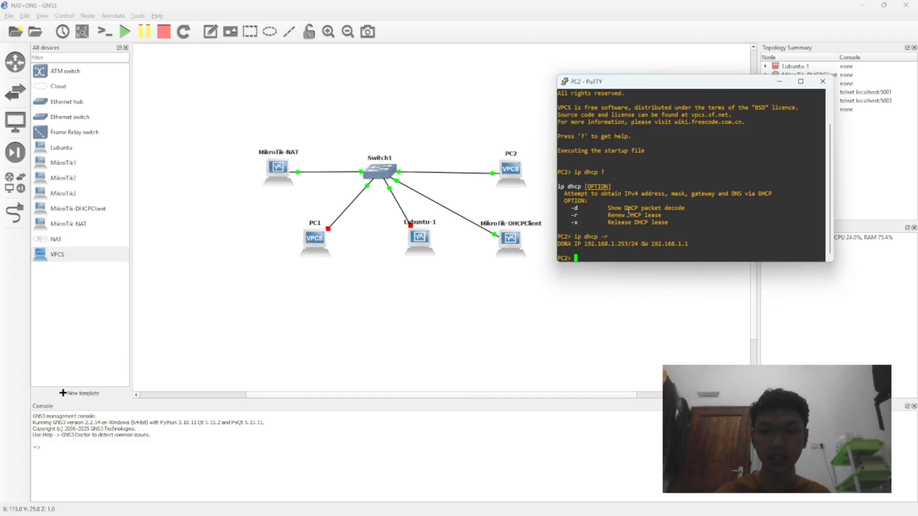
pyautogui.write('show ip')
pyautogui.press('Return')
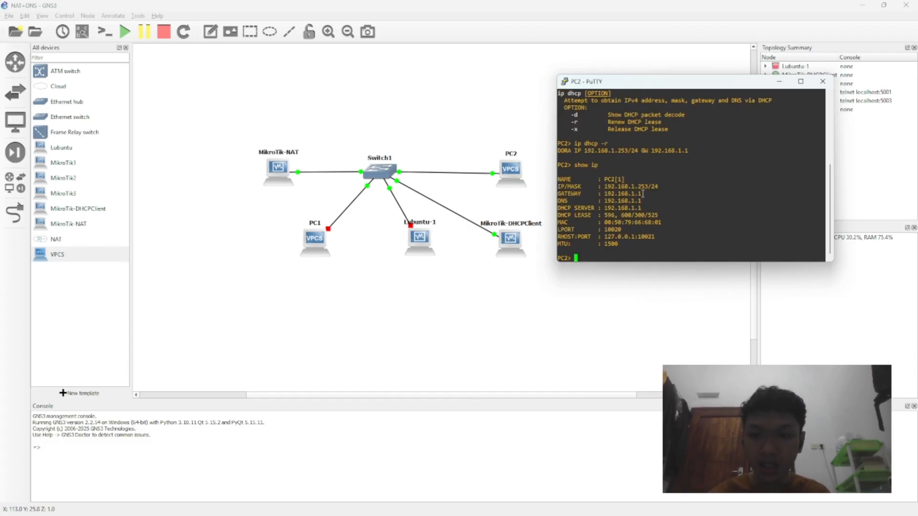
pyautogui.write('show')
pyautogui.press('Return')
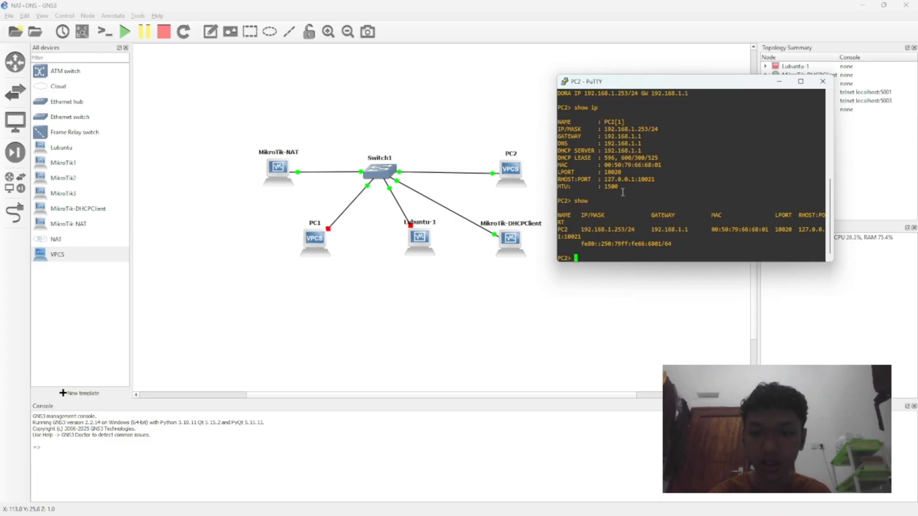
pyautogui.moveTo(579, 230); pyautogui.dragTo(612, 230)
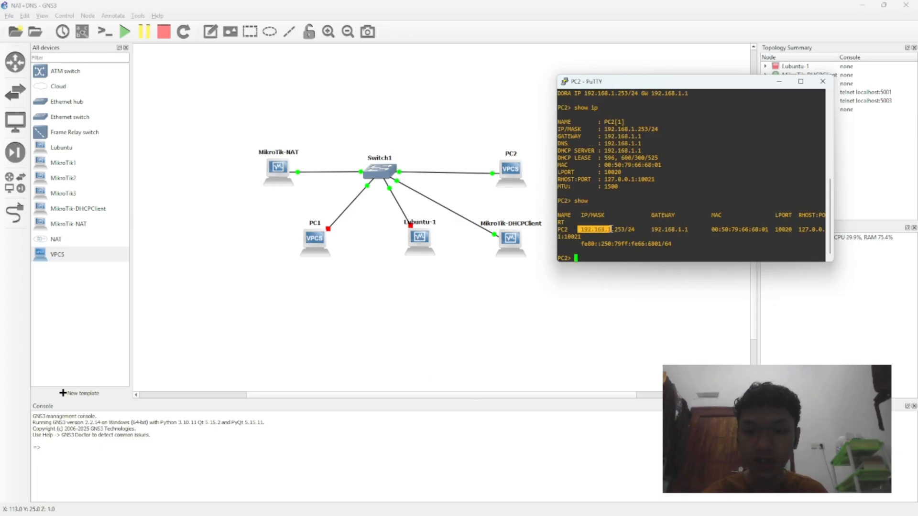
pyautogui.click(638, 229)
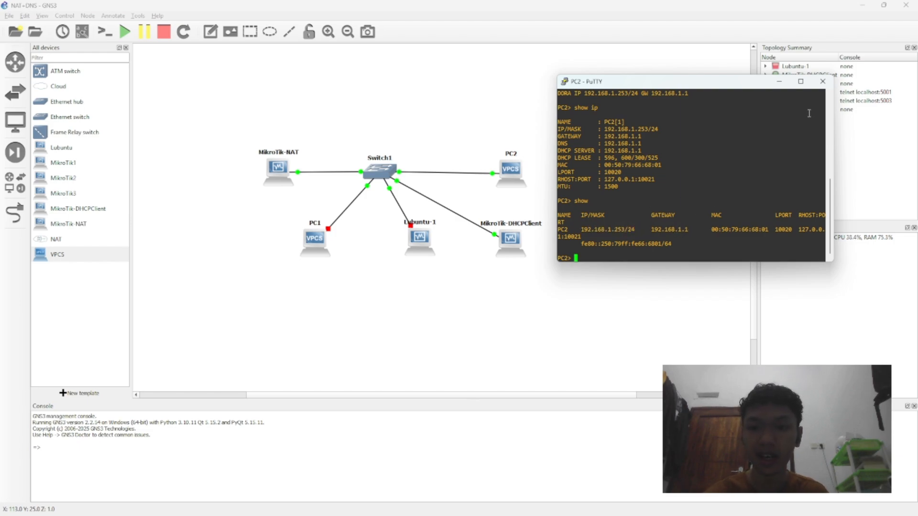
# Step: Ping google.com from PC2, examine the name resolution and replies, and stop the ping
pyautogui.write('ping')
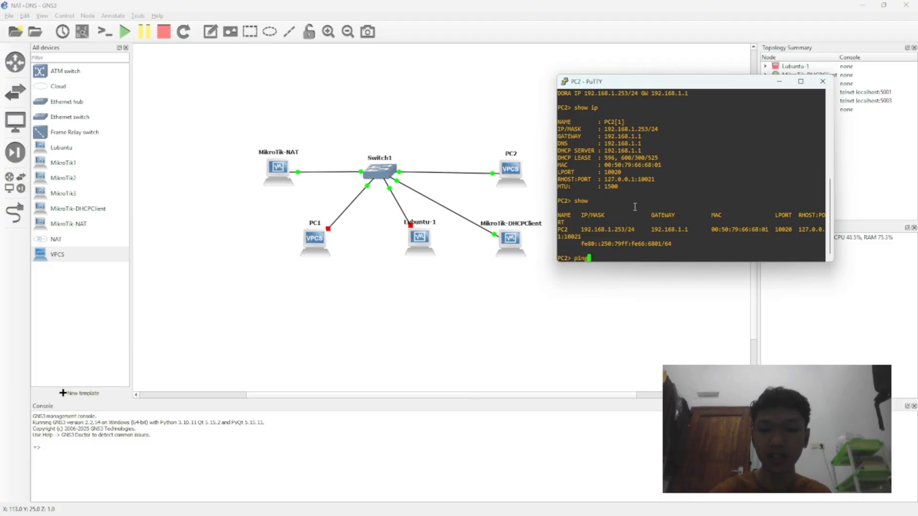
pyautogui.write(' google.com')
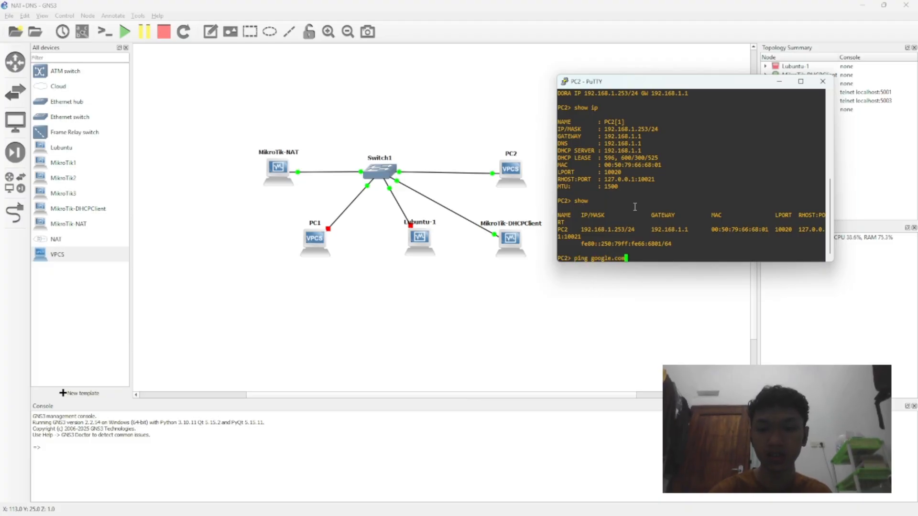
pyautogui.press('Return')
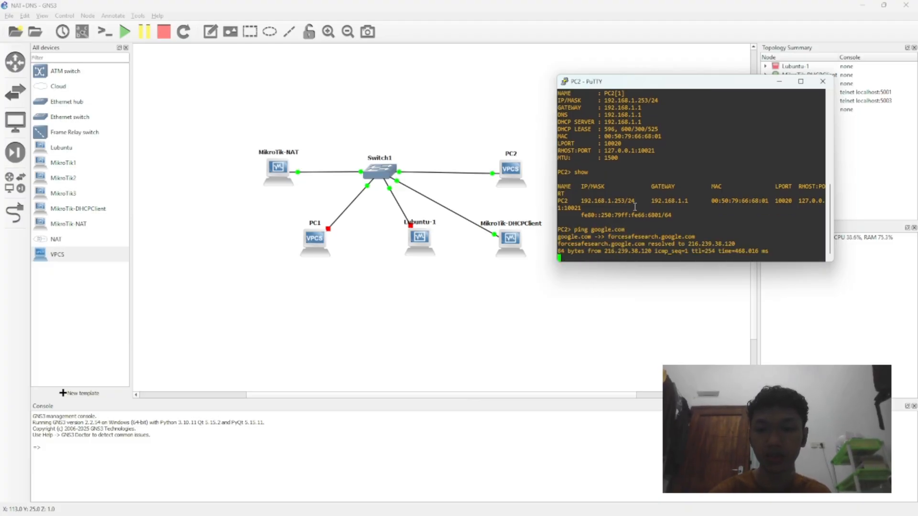
pyautogui.moveTo(592, 244); pyautogui.dragTo(641, 237)
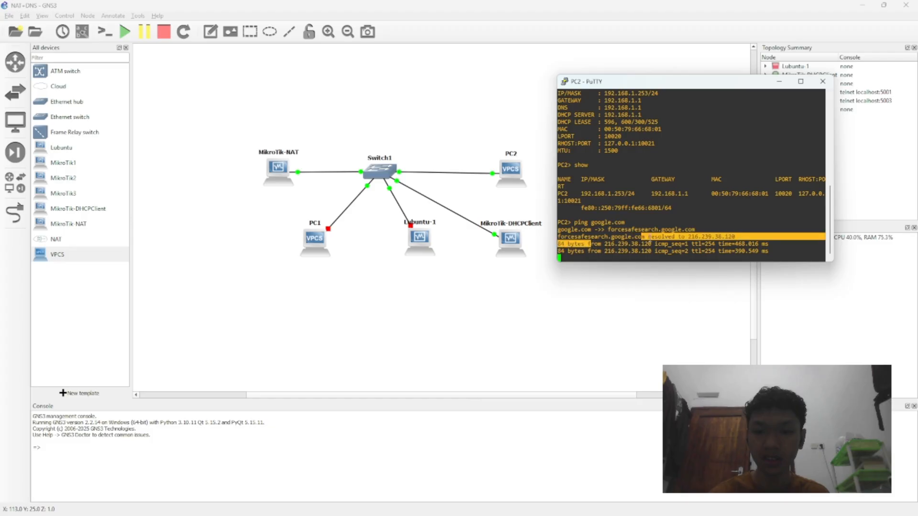
pyautogui.doubleClick(669, 243)
pyautogui.tripleClick(708, 250)
pyautogui.click(671, 247)
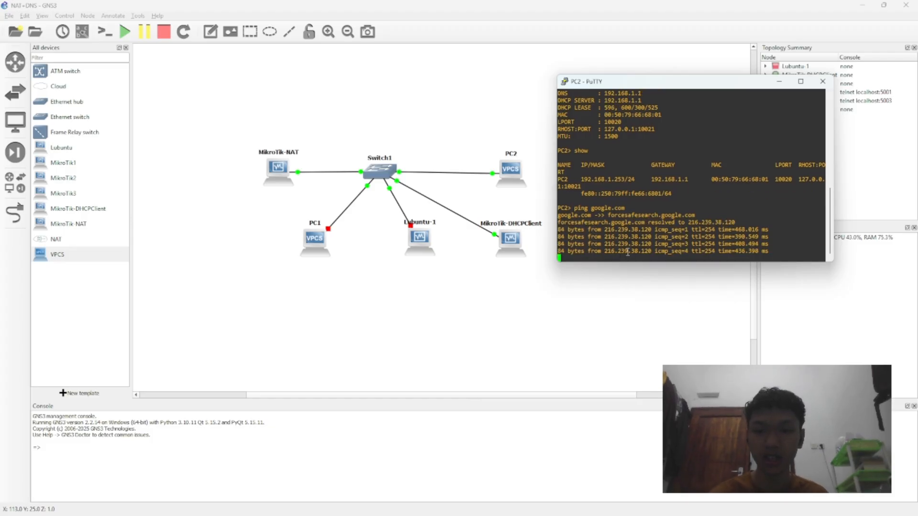
pyautogui.hotkey('ctrl', 'c')
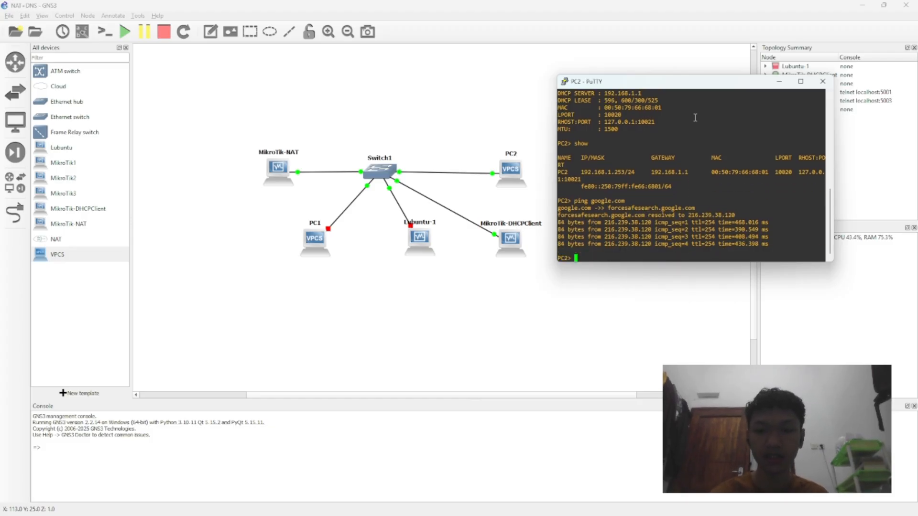
# Step: Minimize the PC2 console, start the Lubuntu-1 node and read the RAM message in the GNS3 console
pyautogui.click(782, 83)
pyautogui.rightClick(428, 248)
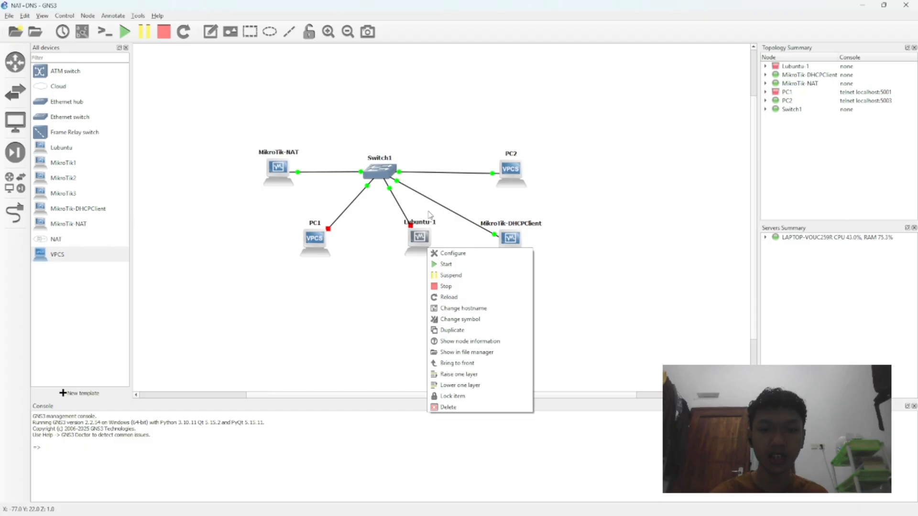
pyautogui.click(450, 265)
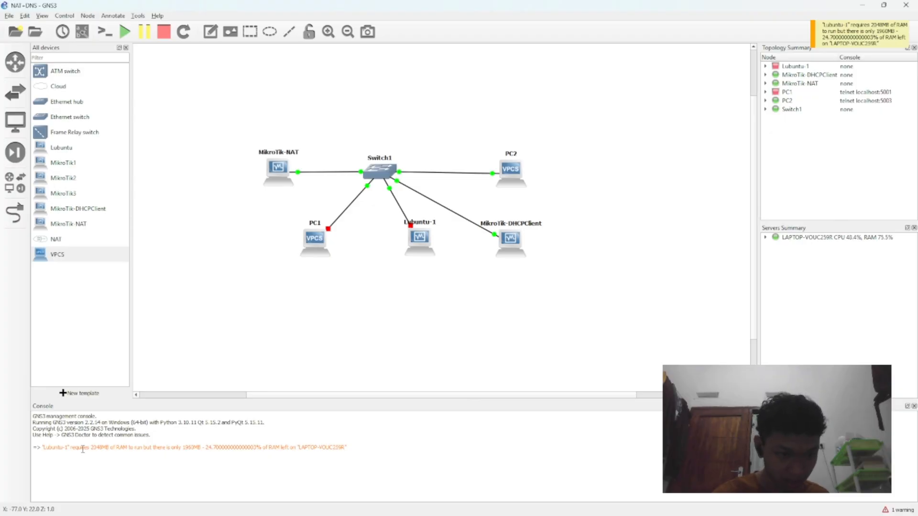
pyautogui.moveTo(82, 448); pyautogui.dragTo(194, 449)
pyautogui.click(242, 451)
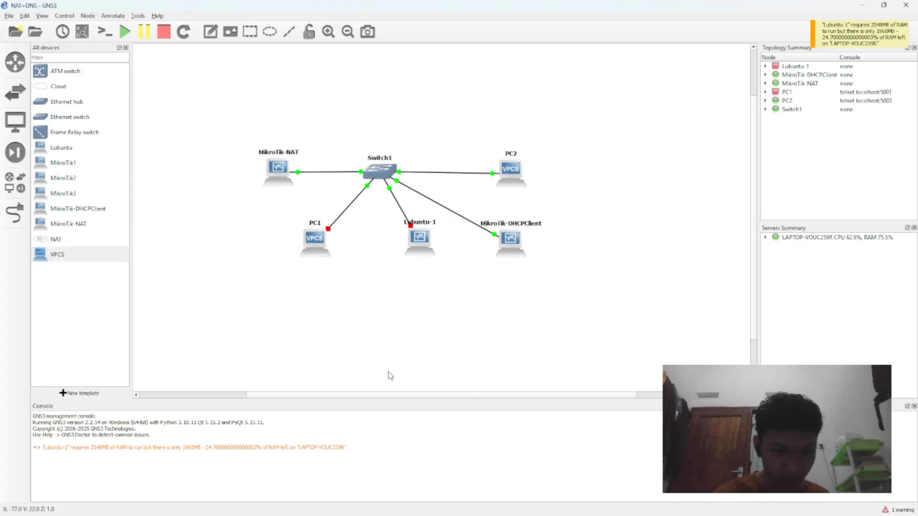
# Step: Inspect the RAM setting in the Lubuntu-1 node properties and leave the dialog without applying changes
pyautogui.moveTo(568, 506)
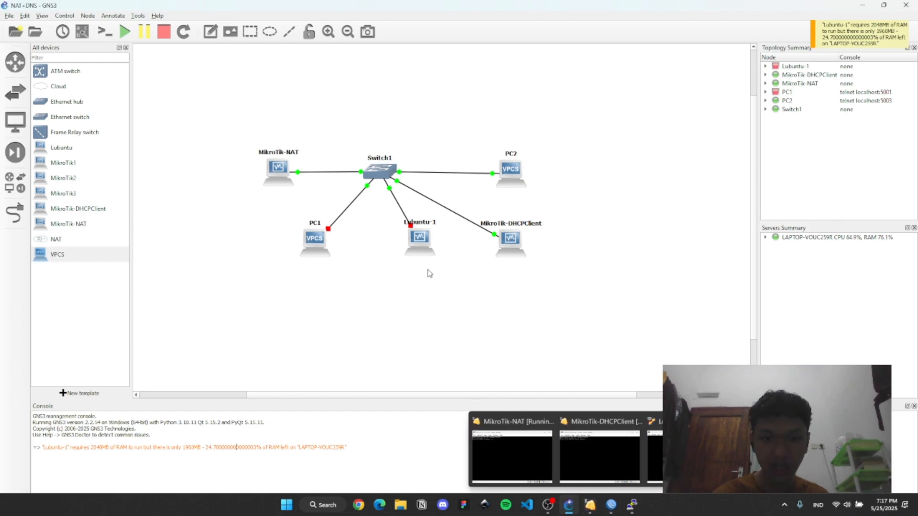
pyautogui.doubleClick(420, 242)
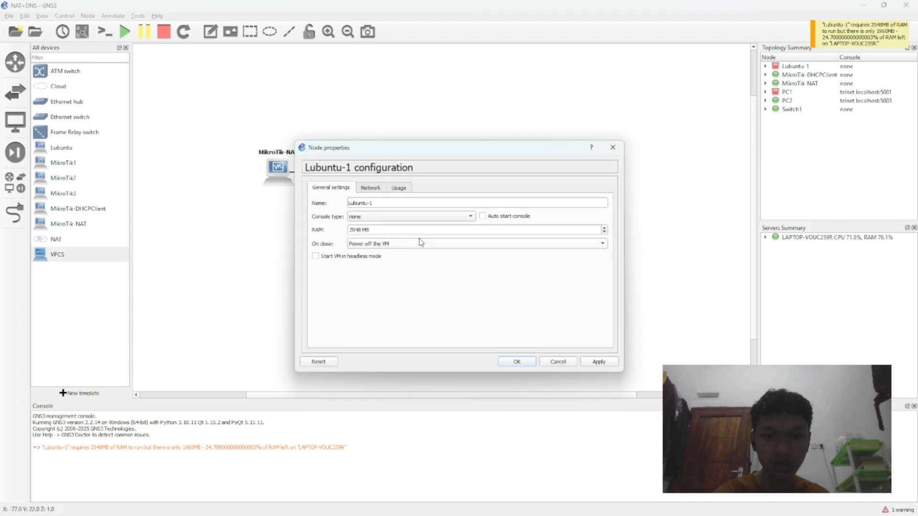
pyautogui.click(378, 233)
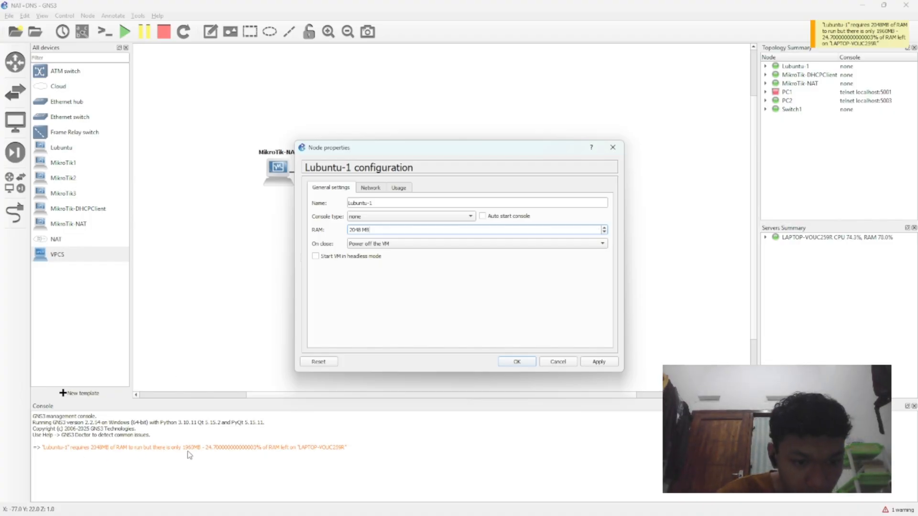
pyautogui.click(572, 364)
# Step: Power off the MikroTik-DHCPClient and MikroTik-NAT virtual machines in VirtualBox
pyautogui.moveTo(590, 505)
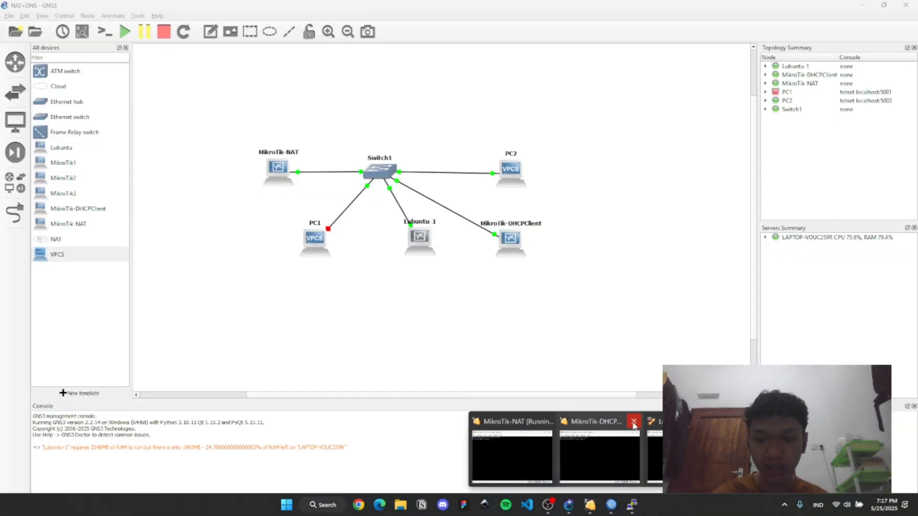
pyautogui.click(634, 423)
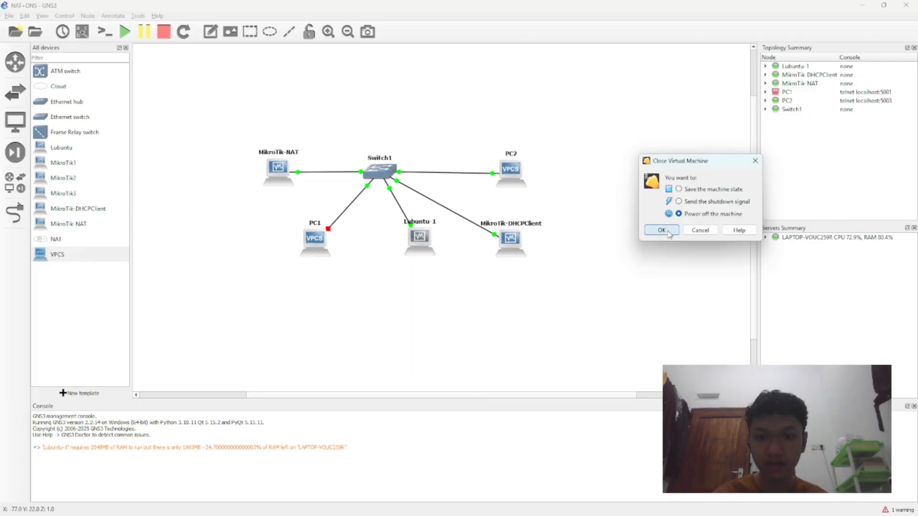
pyautogui.click(661, 230)
pyautogui.moveTo(589, 505)
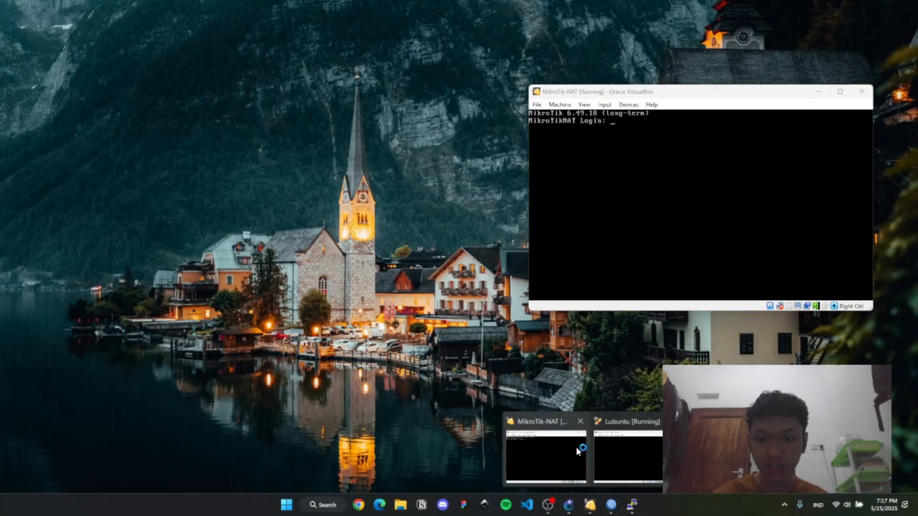
pyautogui.click(575, 447)
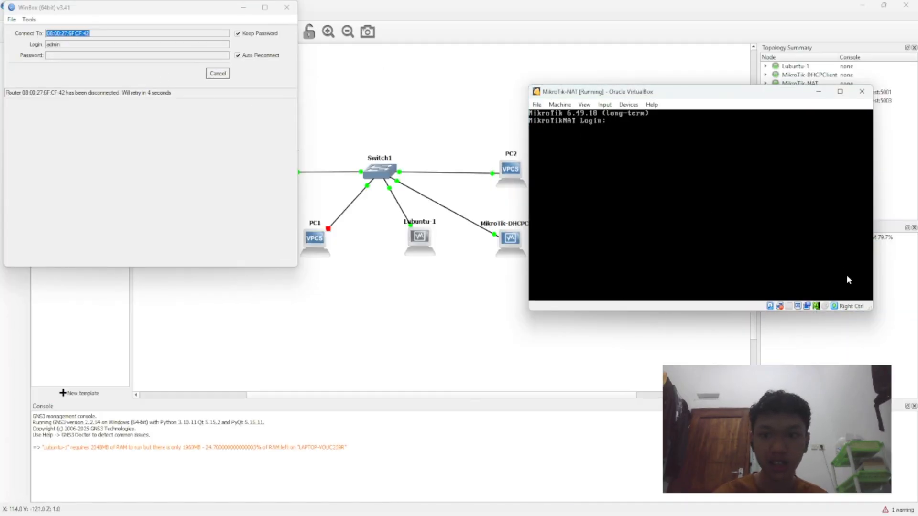
pyautogui.click(861, 91)
pyautogui.click(662, 230)
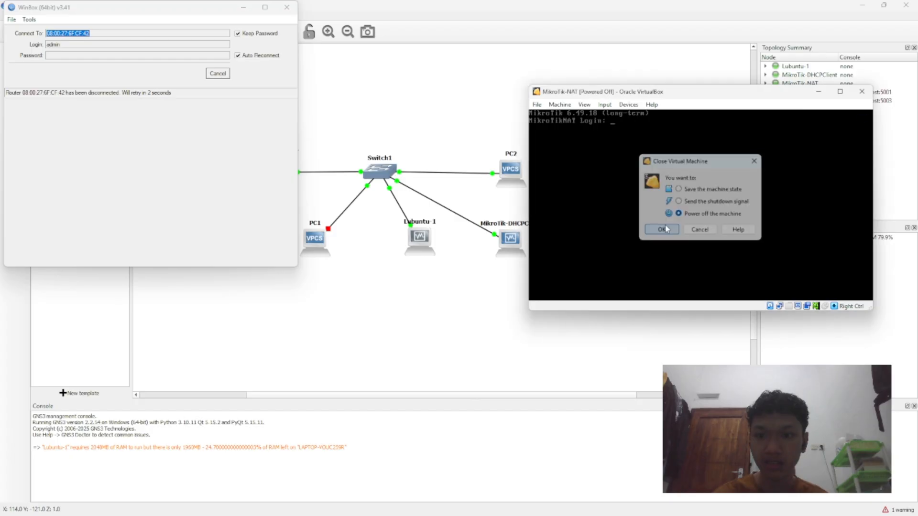
# Step: Close WinBox and end the PC2 PuTTY session, leaving the Lubuntu virtual machine window open
pyautogui.click(287, 7)
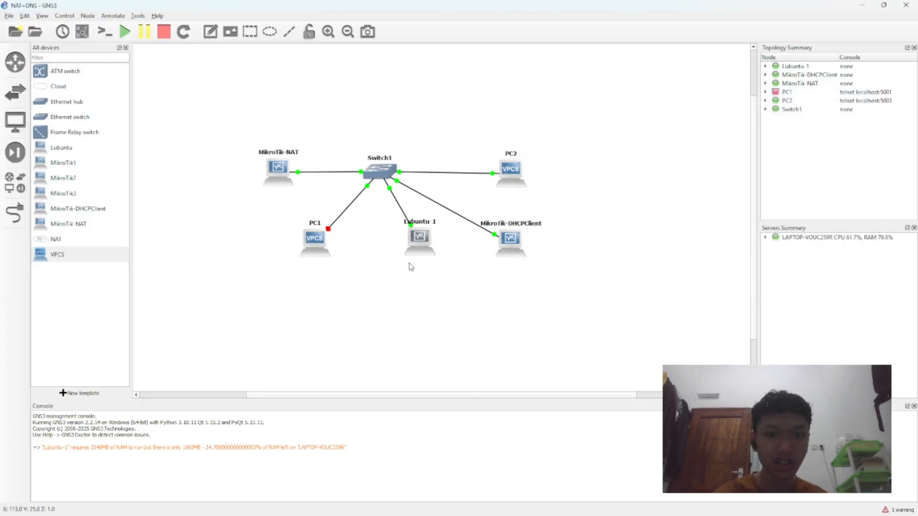
pyautogui.click(589, 507)
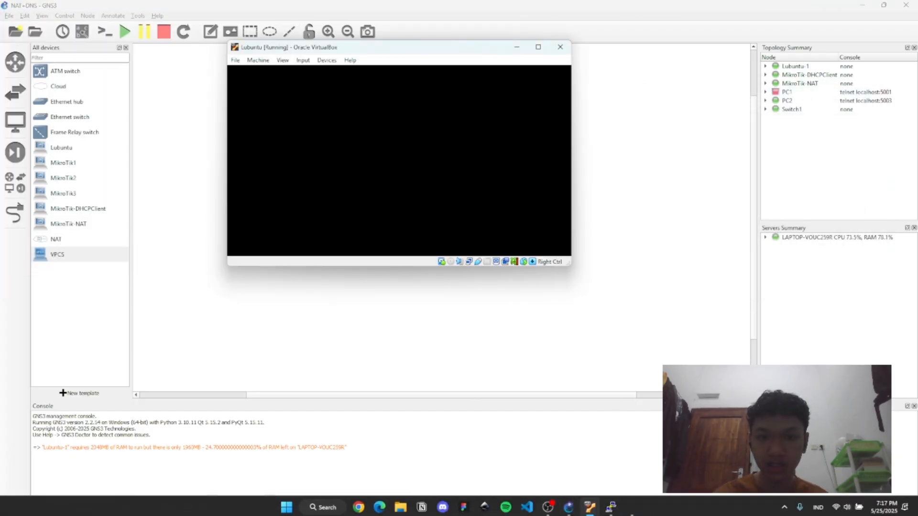
pyautogui.click(612, 507)
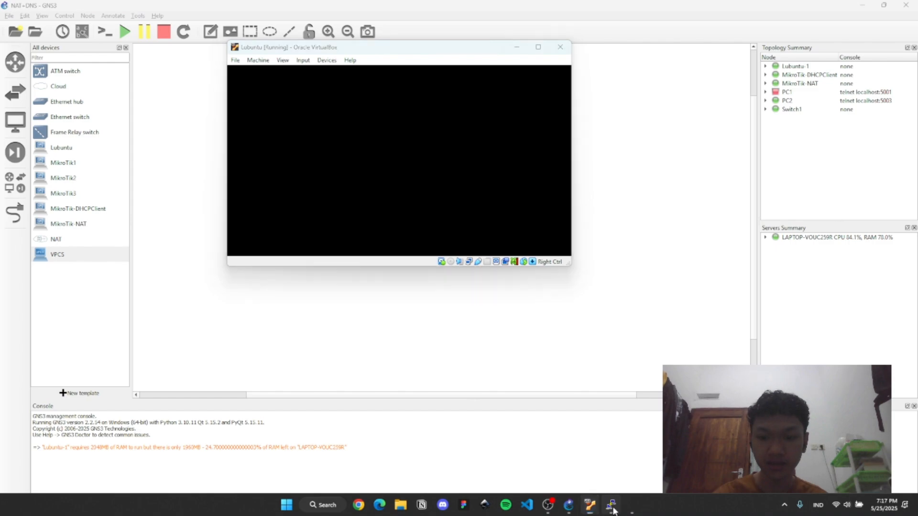
pyautogui.click(822, 82)
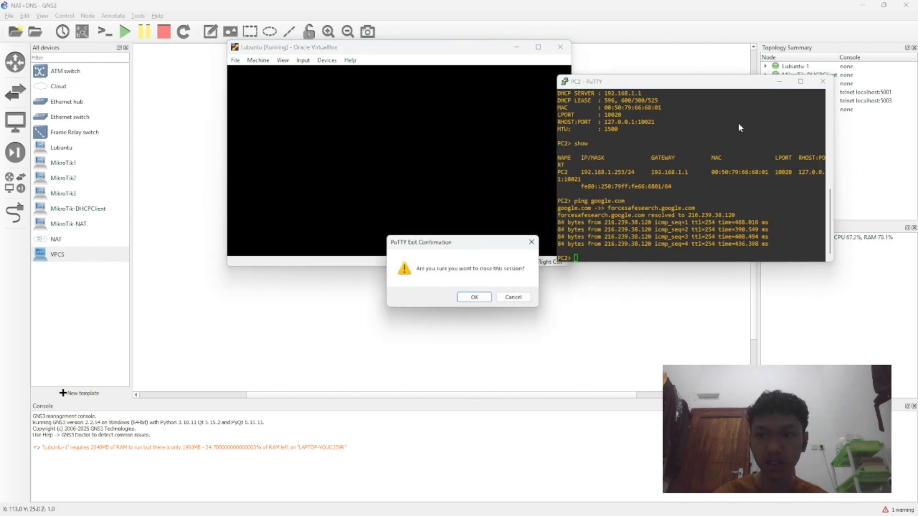
pyautogui.click(473, 297)
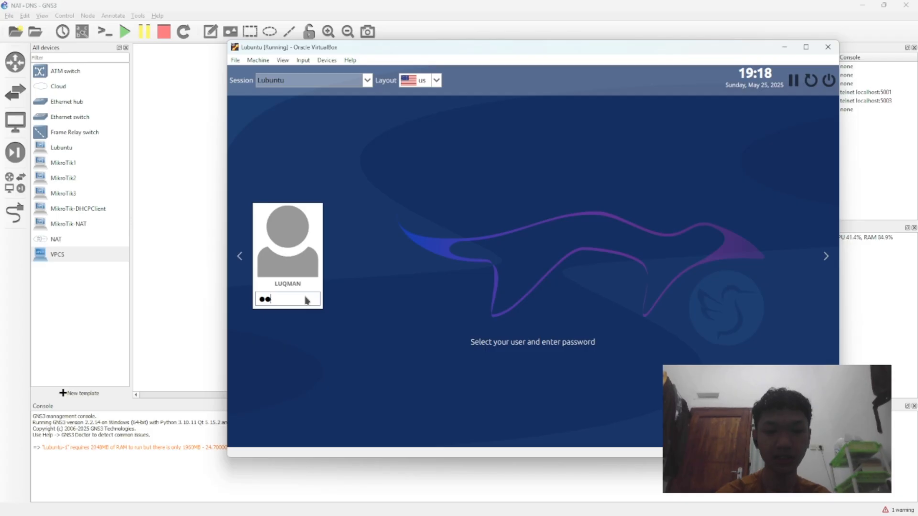
# Step: Log in to Lubuntu with the account password and move the virtual machine window clear of the topology summary
pyautogui.press('BackSpace')
pyautogui.press('BackSpace')
pyautogui.write('*******')
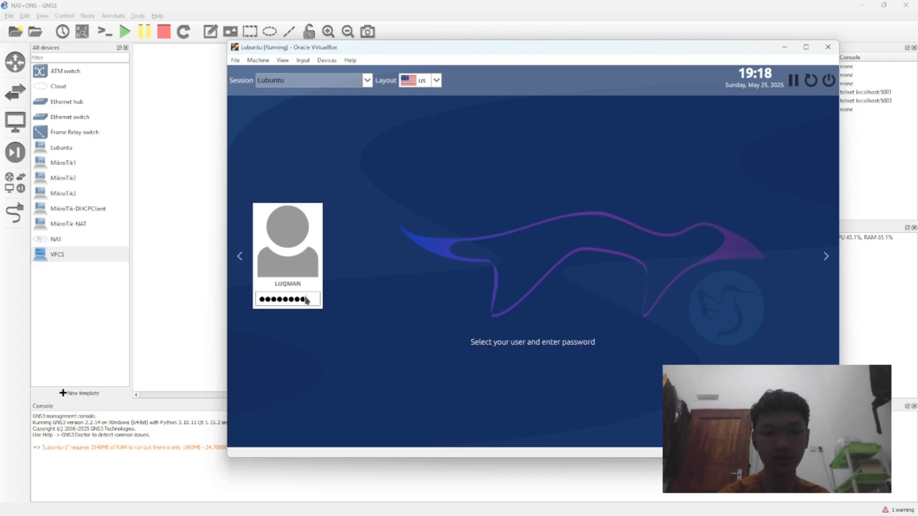
pyautogui.press('Return')
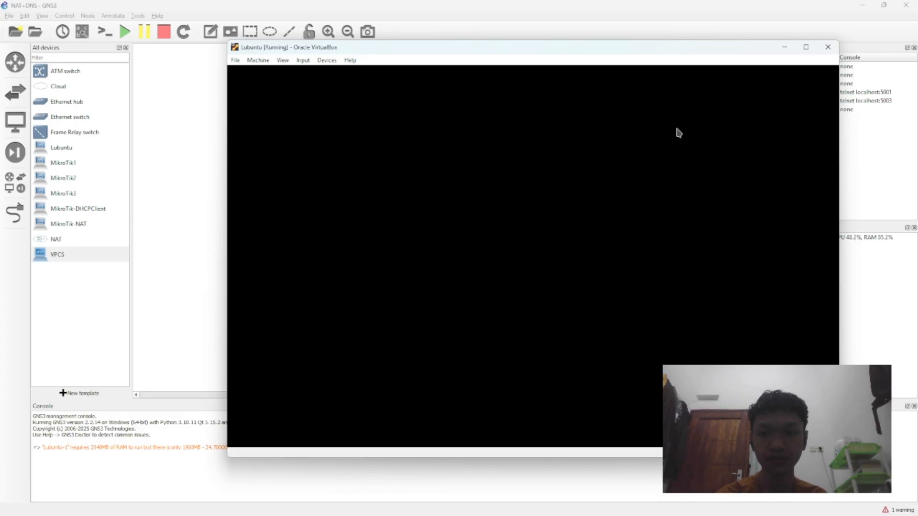
pyautogui.moveTo(604, 56); pyautogui.dragTo(528, 59)
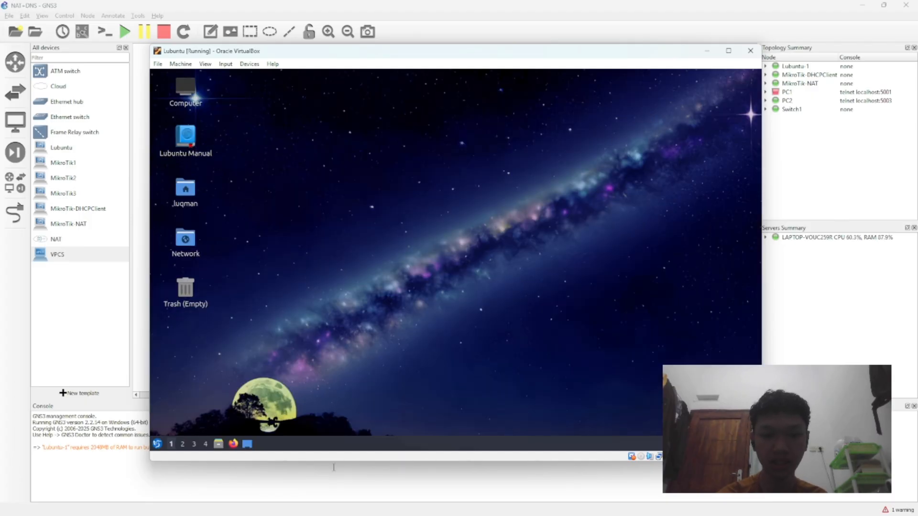
# Step: Open the IPv4 settings of Wired connection 1 in Lubuntu's Advanced Network Configuration
pyautogui.click(157, 444)
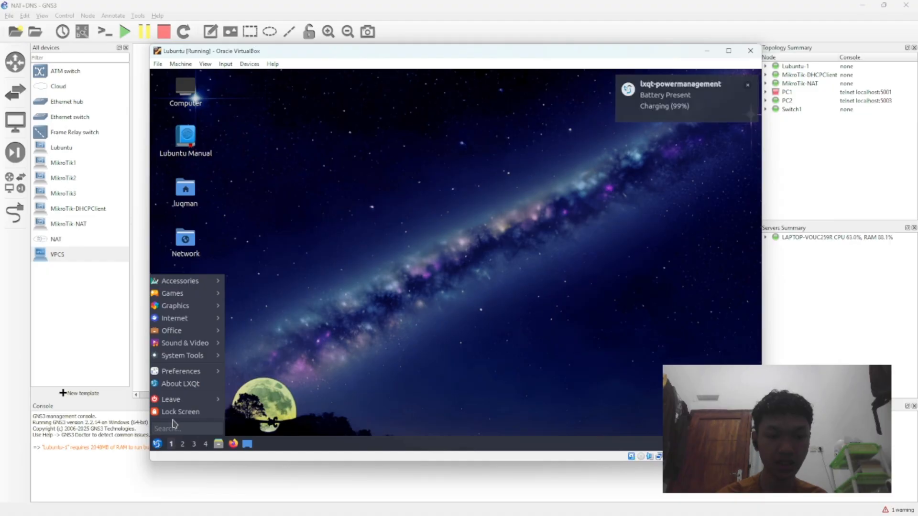
pyautogui.moveTo(191, 371)
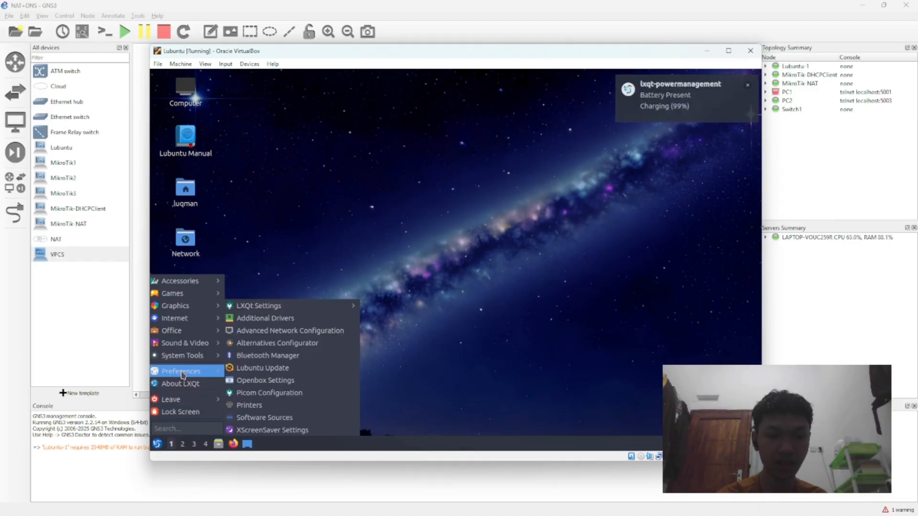
pyautogui.click(262, 331)
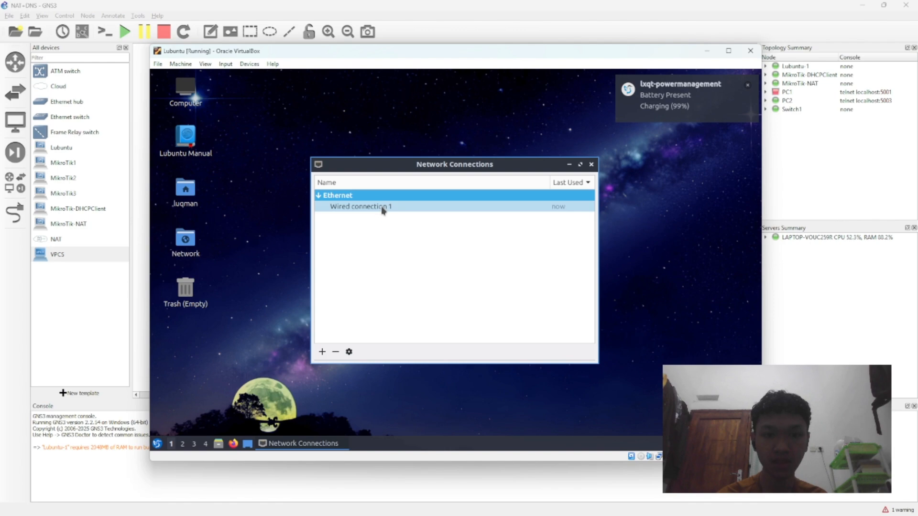
pyautogui.doubleClick(383, 208)
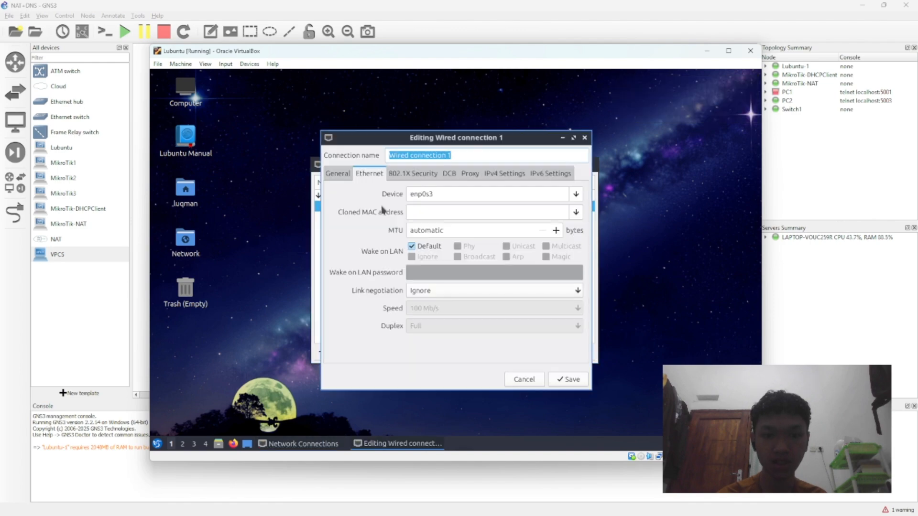
pyautogui.click(508, 173)
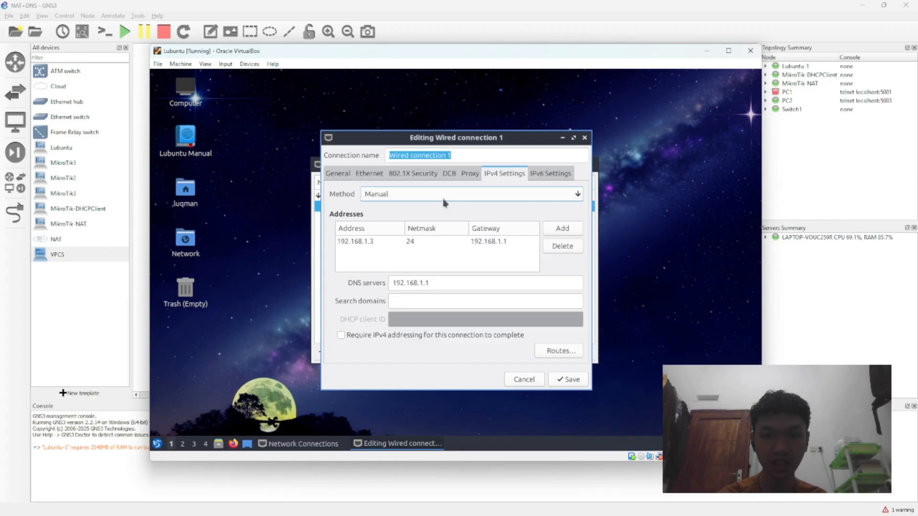
# Step: Switch Wired connection 1 to Automatic (DHCP) with its static address and DNS server removed, save it and close Network Connections
pyautogui.click(572, 246)
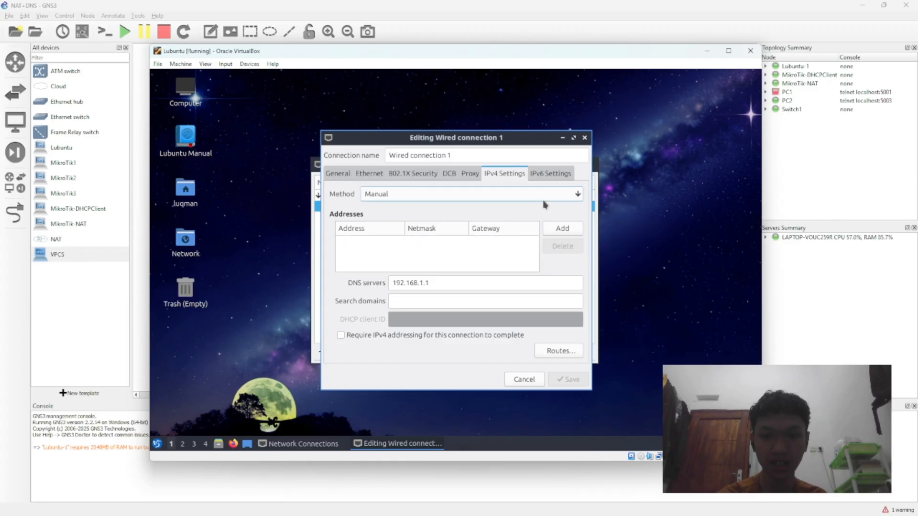
pyautogui.click(448, 196)
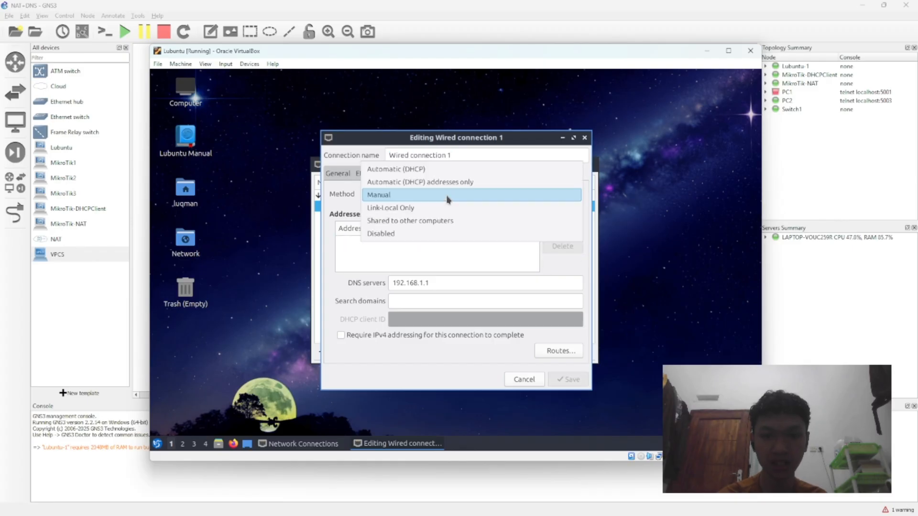
pyautogui.click(448, 170)
pyautogui.doubleClick(466, 281)
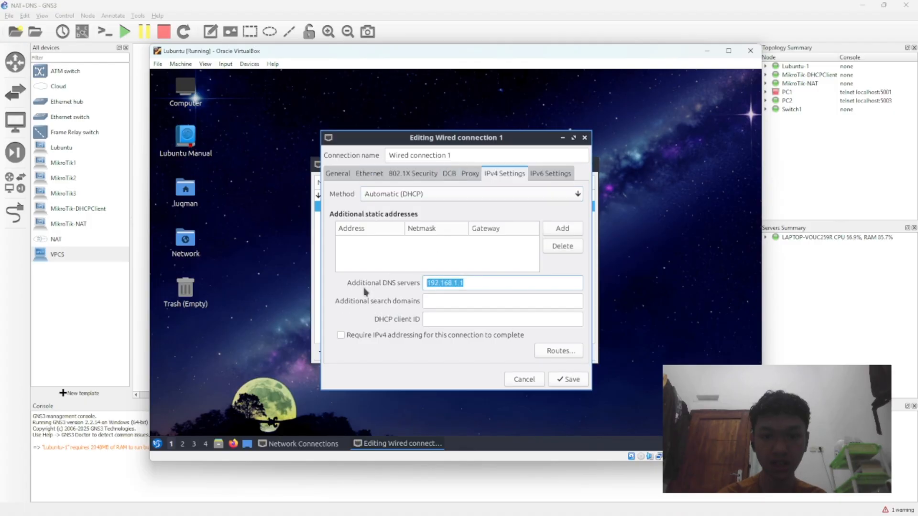
pyautogui.press('BackSpace')
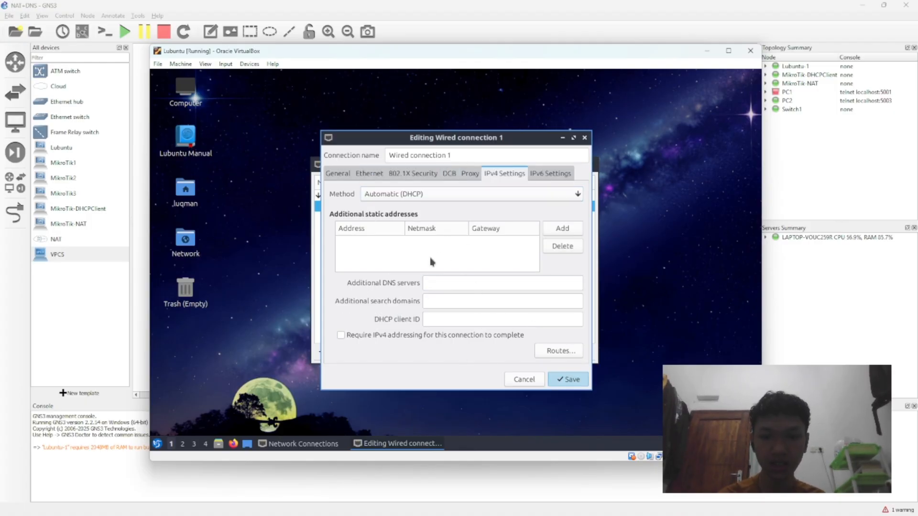
pyautogui.press('Return')
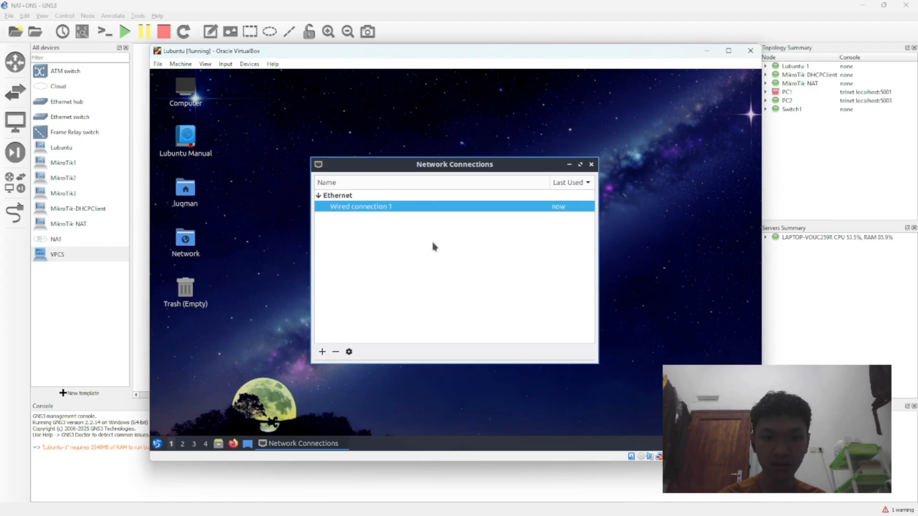
pyautogui.click(592, 165)
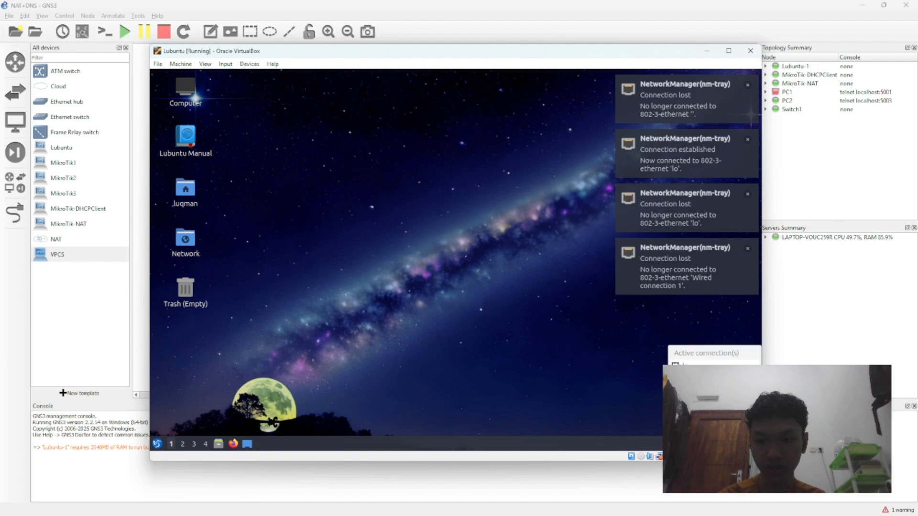
# Step: Disconnect the first active connection in Lubuntu's network list and dismiss the NetworkManager notifications
pyautogui.click(692, 366)
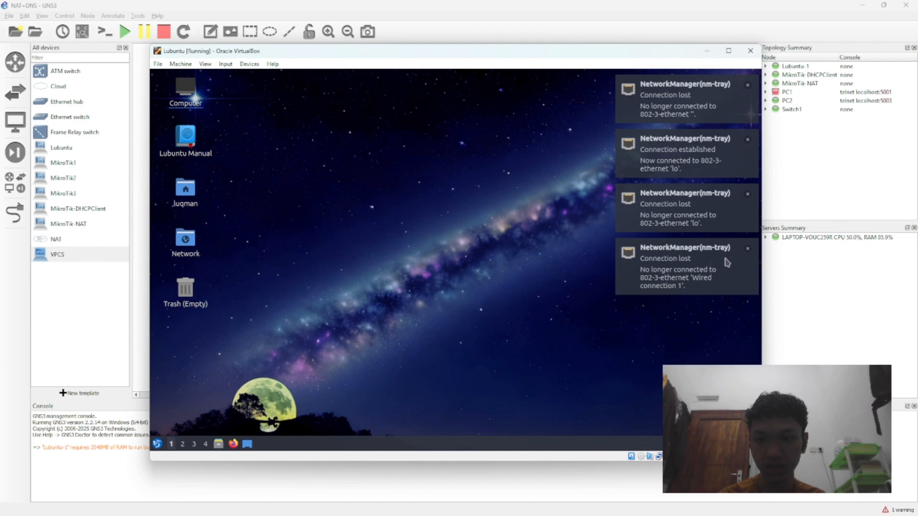
pyautogui.click(747, 248)
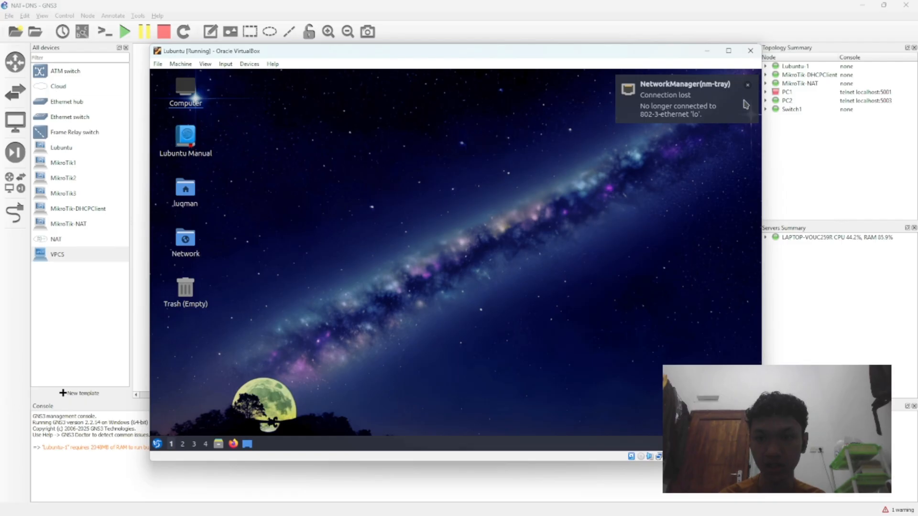
pyautogui.click(747, 85)
# Step: Repeatedly disconnect the first active connection in Lubuntu's network list to make NetworkManager reconnect
pyautogui.click(707, 444)
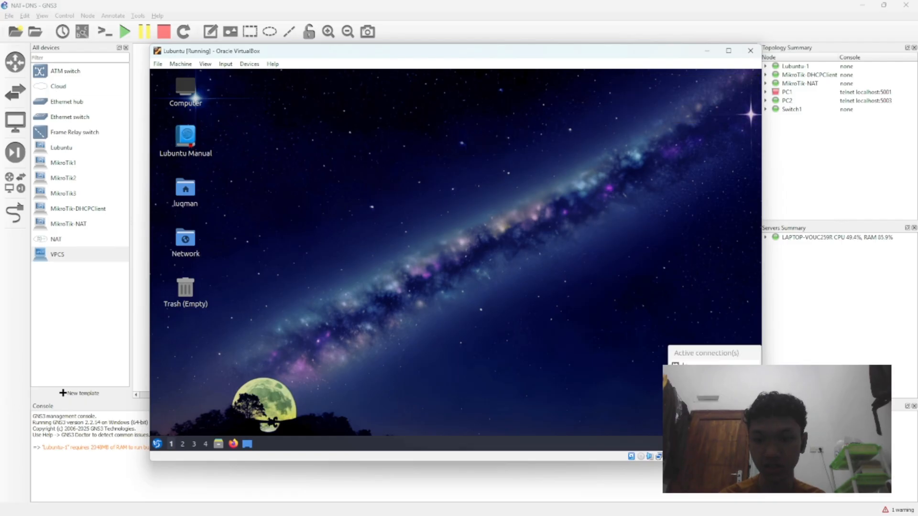
pyautogui.click(696, 379)
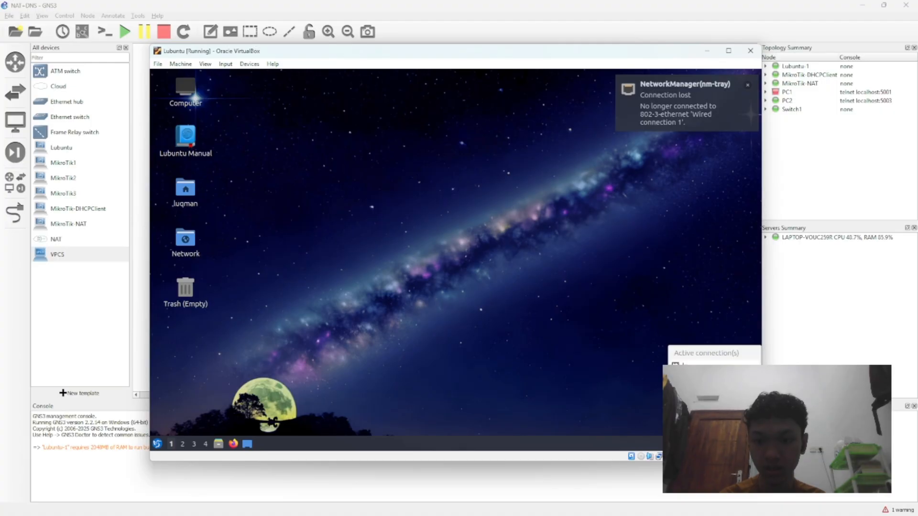
pyautogui.click(705, 444)
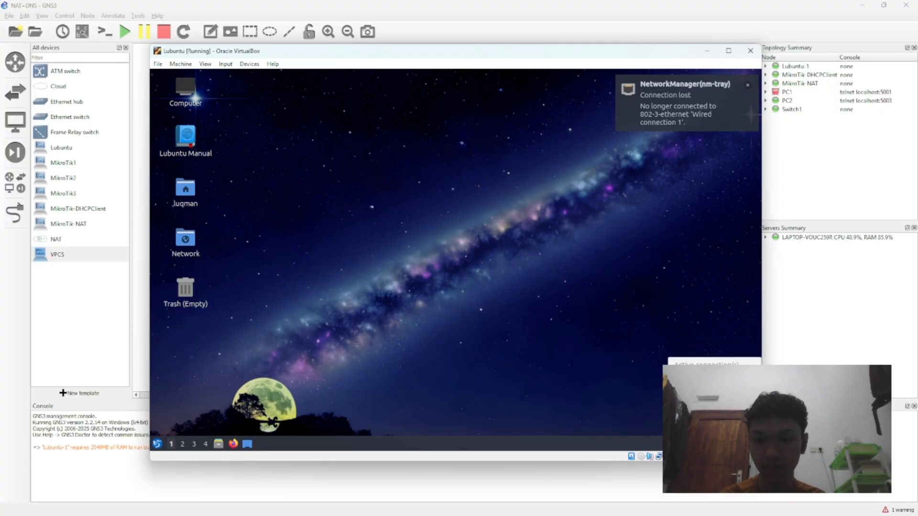
pyautogui.click(693, 376)
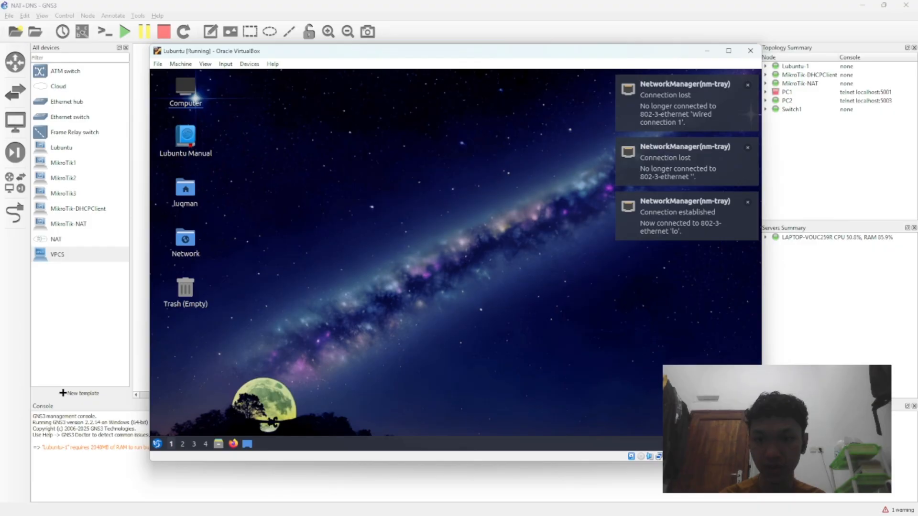
pyautogui.click(705, 444)
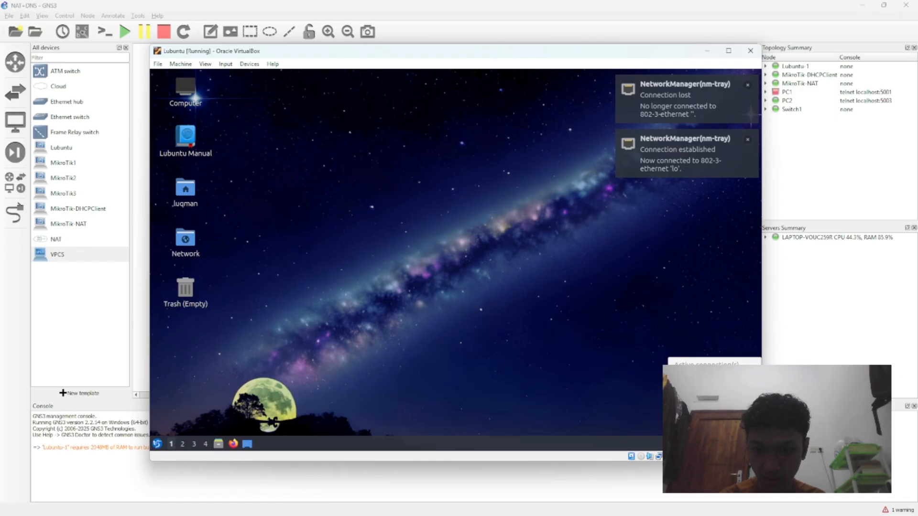
pyautogui.click(693, 376)
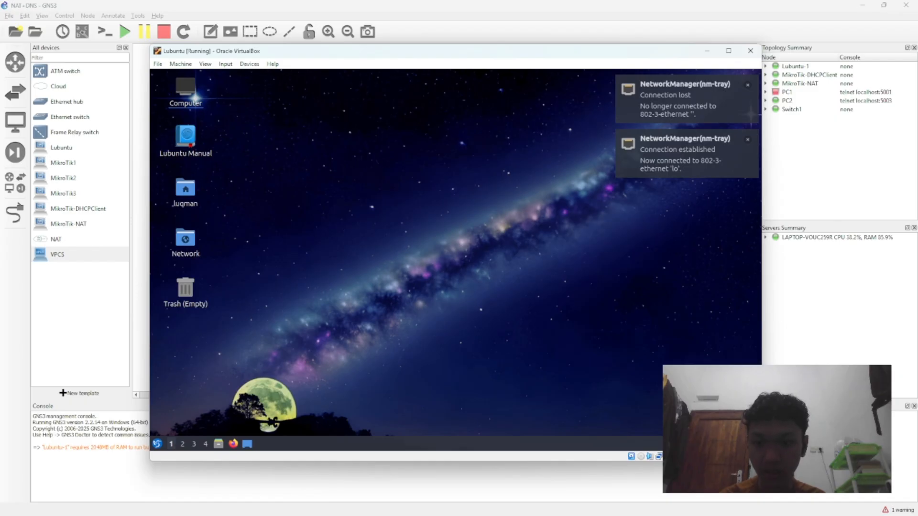
pyautogui.click(705, 444)
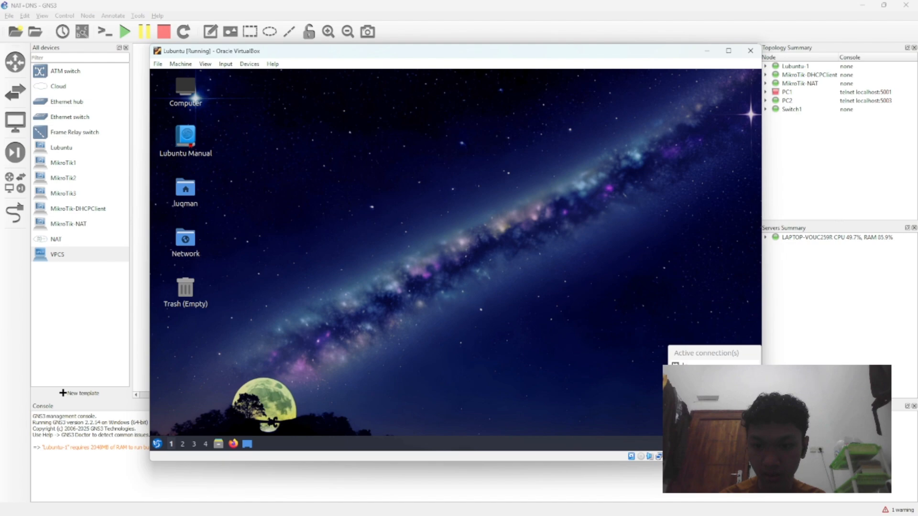
pyautogui.click(693, 376)
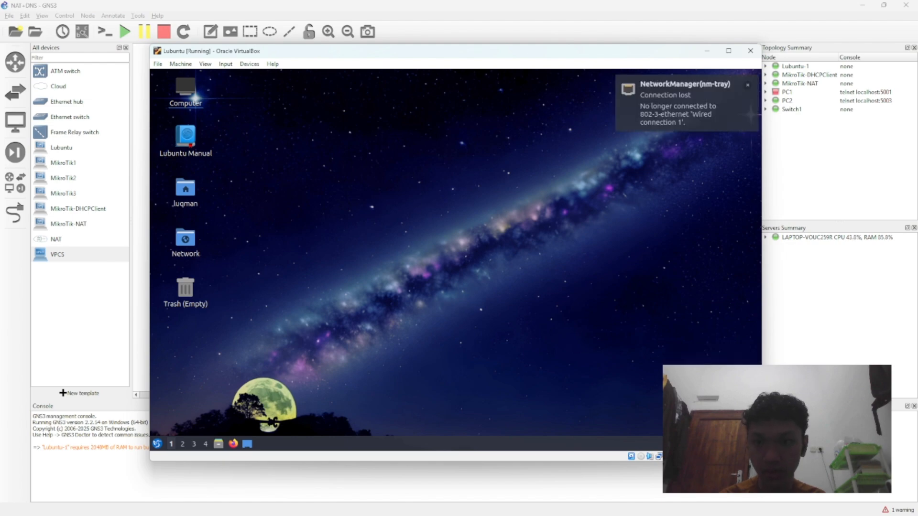
pyautogui.click(705, 444)
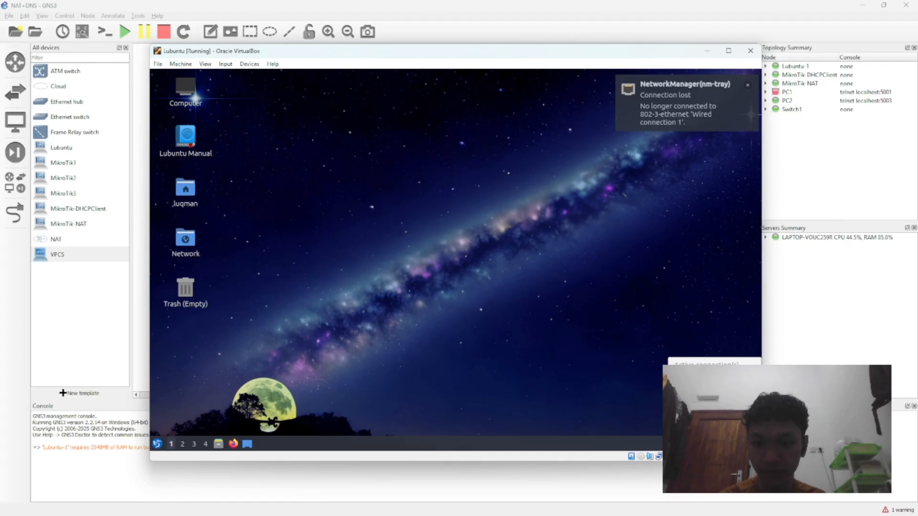
pyautogui.click(693, 377)
pyautogui.click(705, 444)
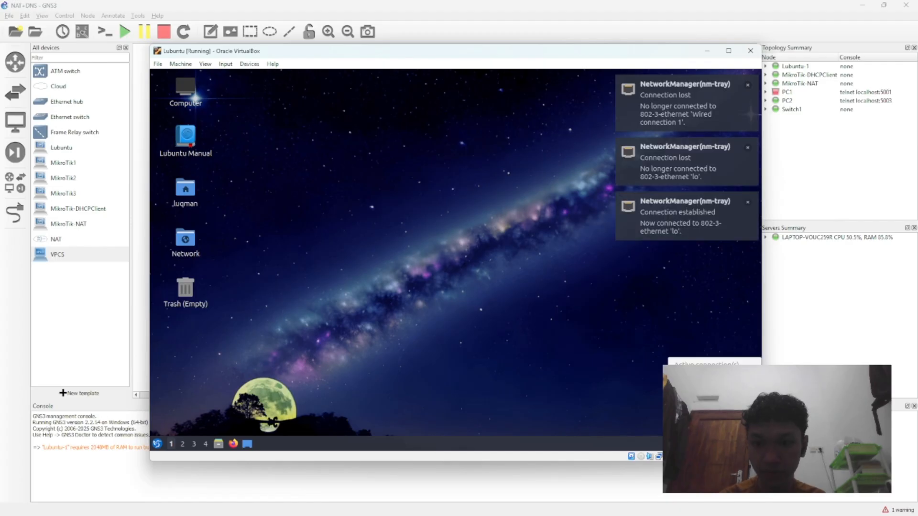
pyautogui.click(693, 376)
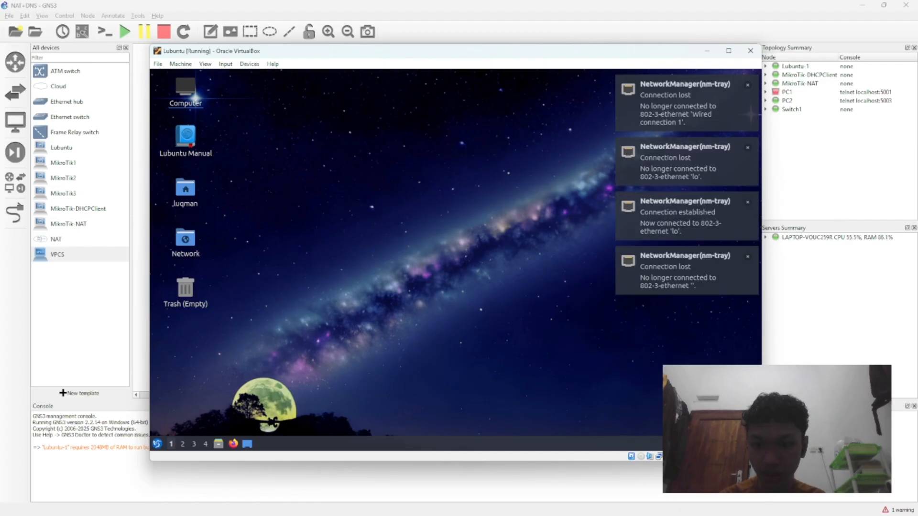
pyautogui.click(705, 444)
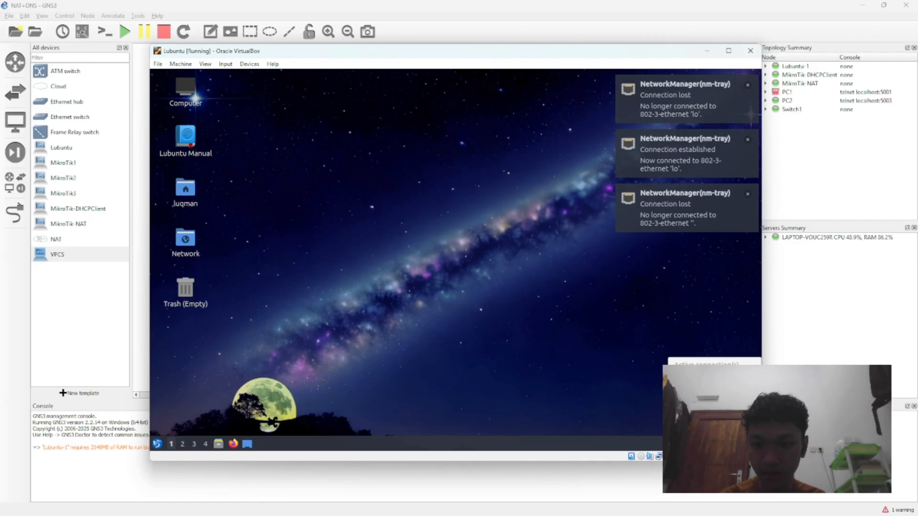
pyautogui.click(693, 376)
pyautogui.click(705, 444)
pyautogui.click(693, 376)
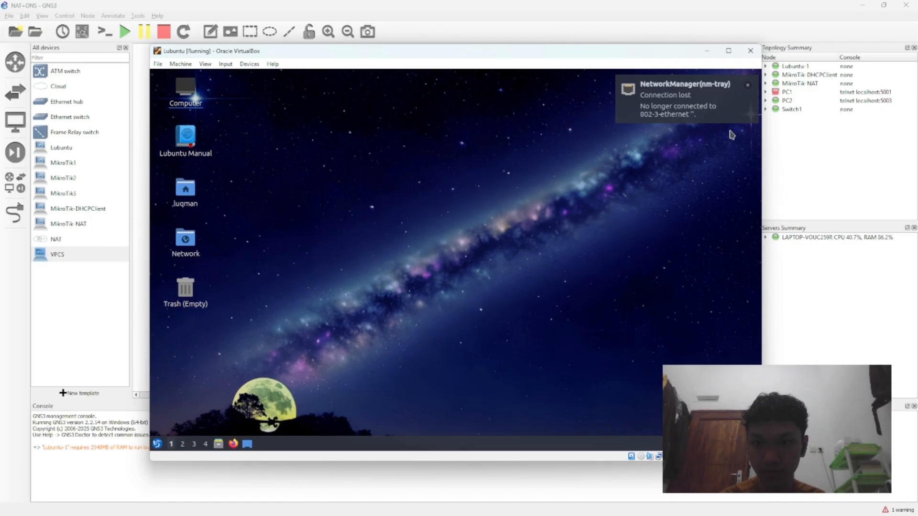
pyautogui.click(713, 443)
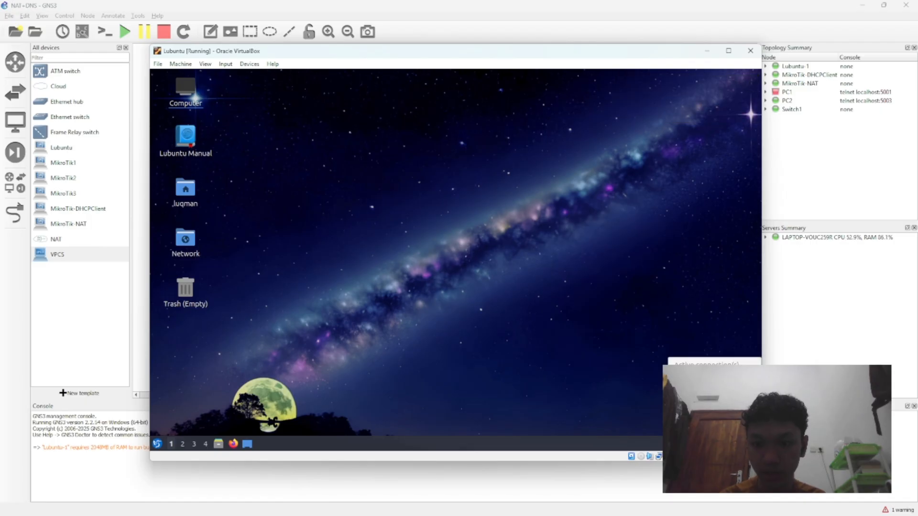
pyautogui.click(702, 382)
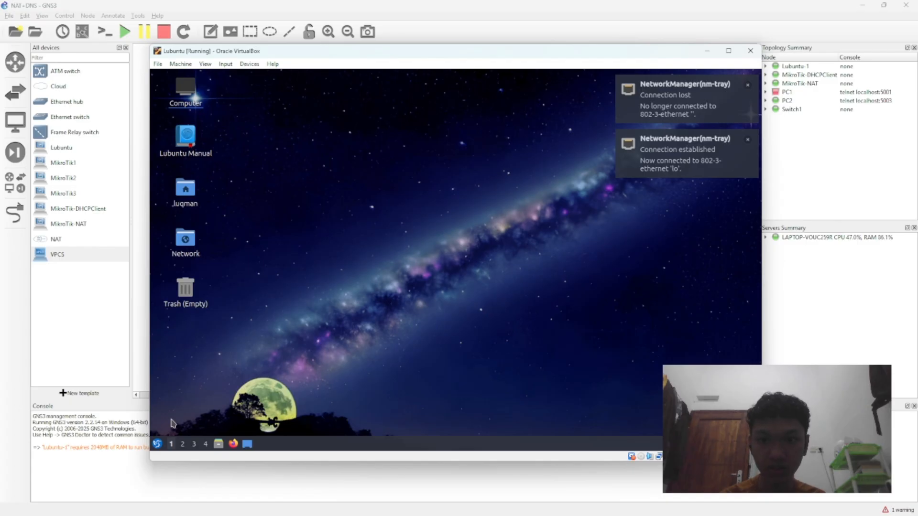
# Step: Launch Firefox in the Lubuntu virtual machine
pyautogui.click(158, 444)
pyautogui.moveTo(183, 335)
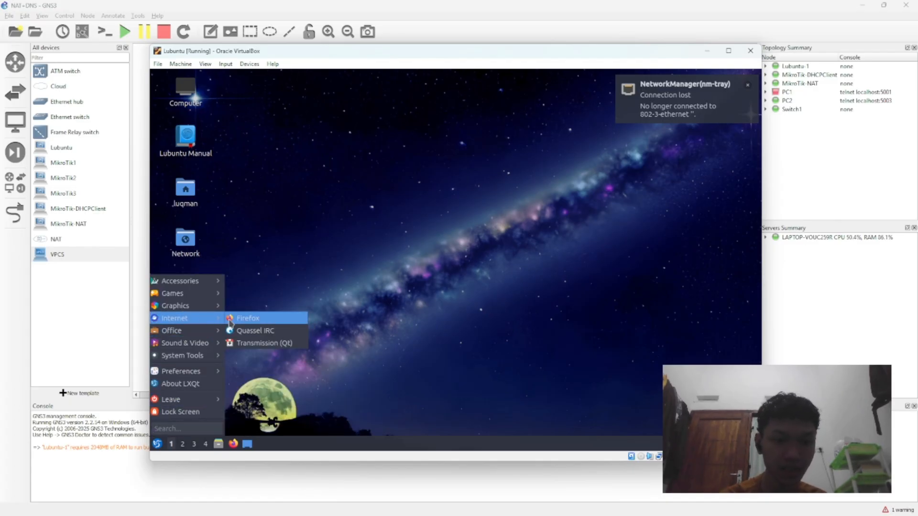
pyautogui.click(230, 321)
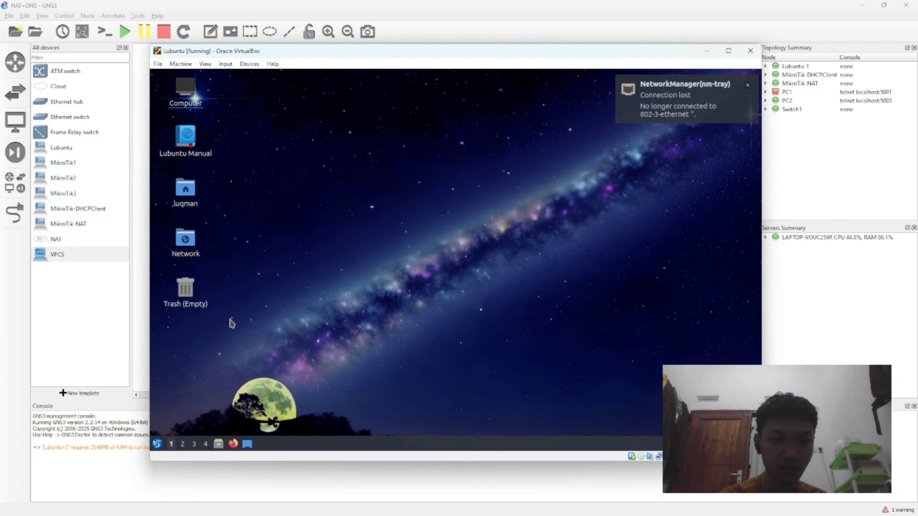
# Step: Open QTerminal, run ip a and examine the interface addresses with the Firefox window minimized
pyautogui.click(157, 444)
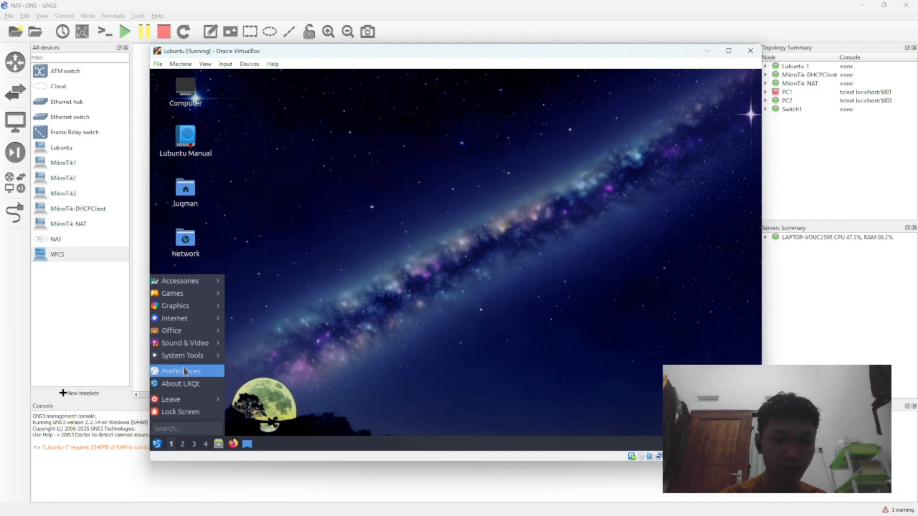
pyautogui.moveTo(188, 341)
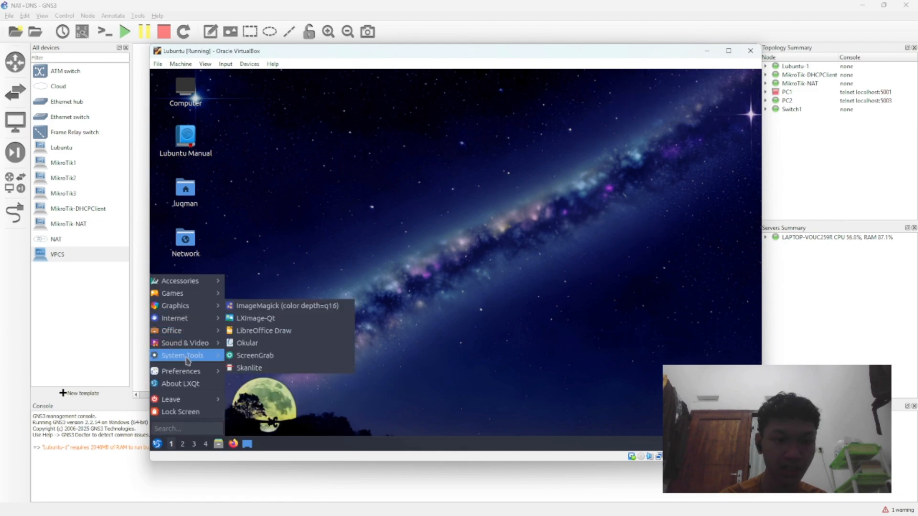
pyautogui.moveTo(191, 378)
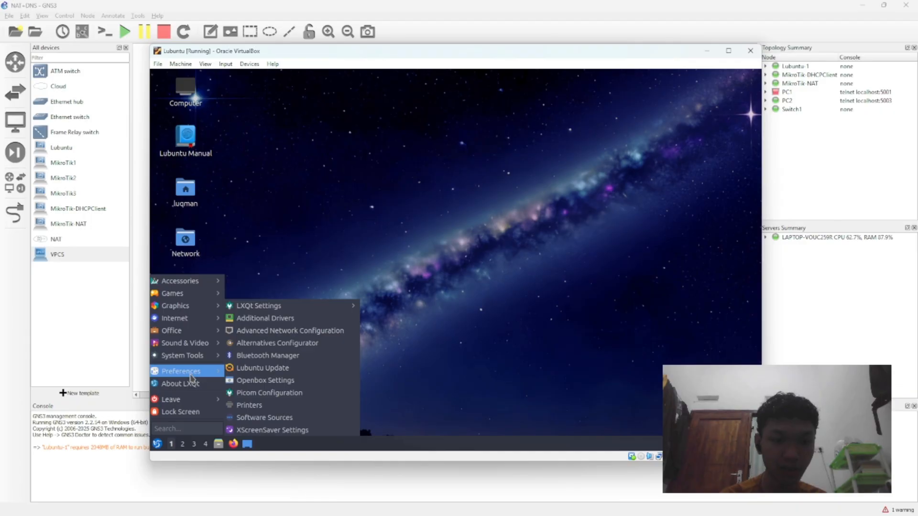
pyautogui.moveTo(194, 358)
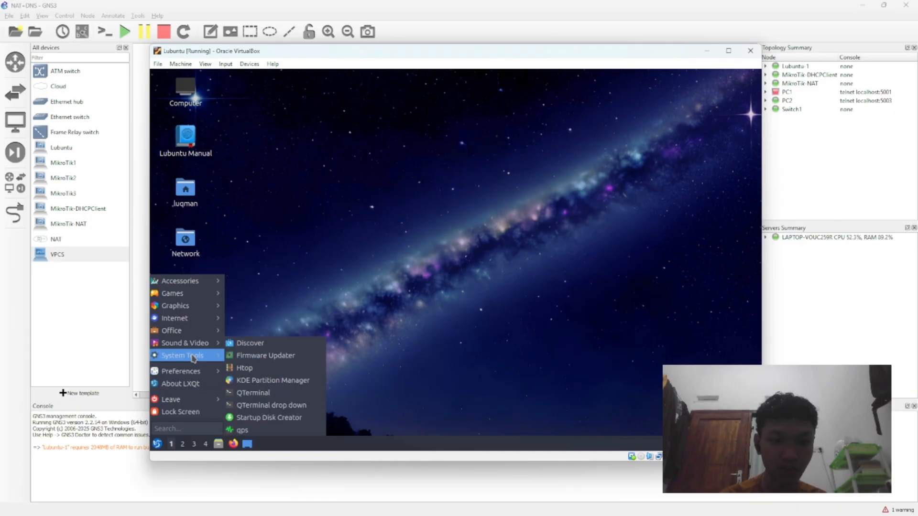
pyautogui.click(241, 393)
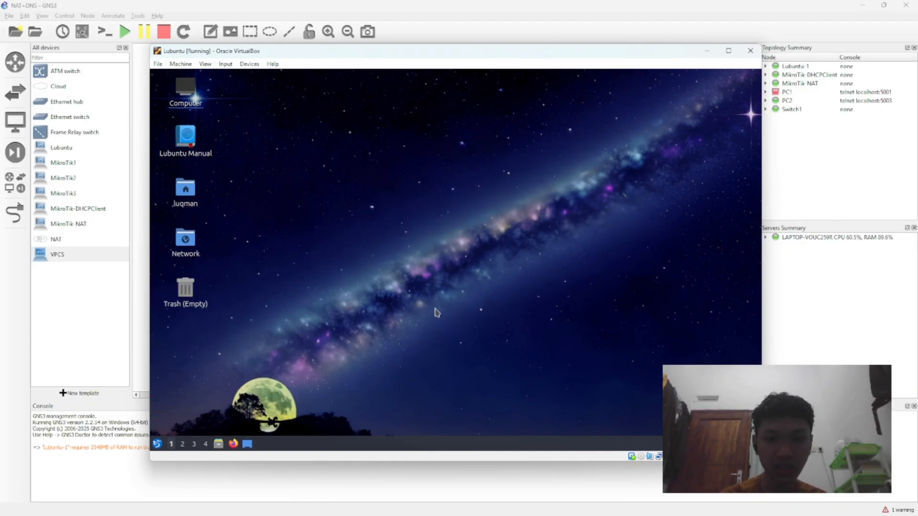
pyautogui.write('ip a')
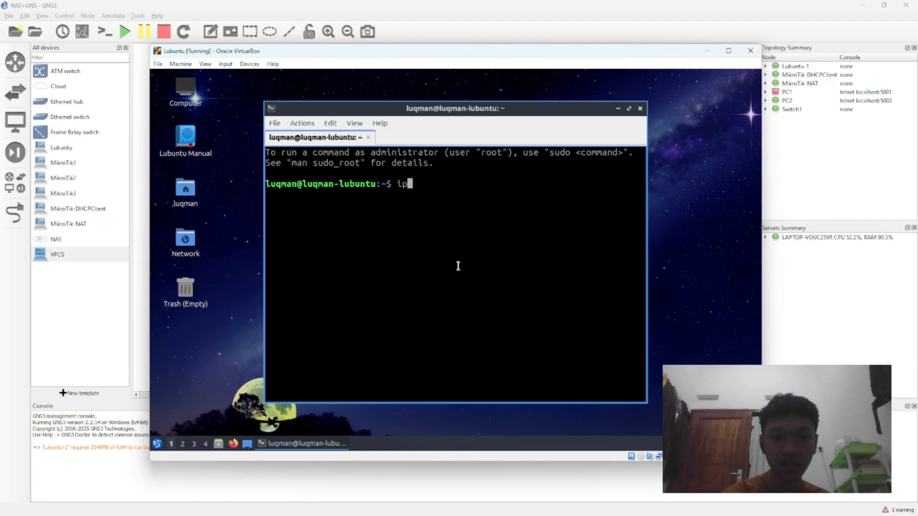
pyautogui.press('Return')
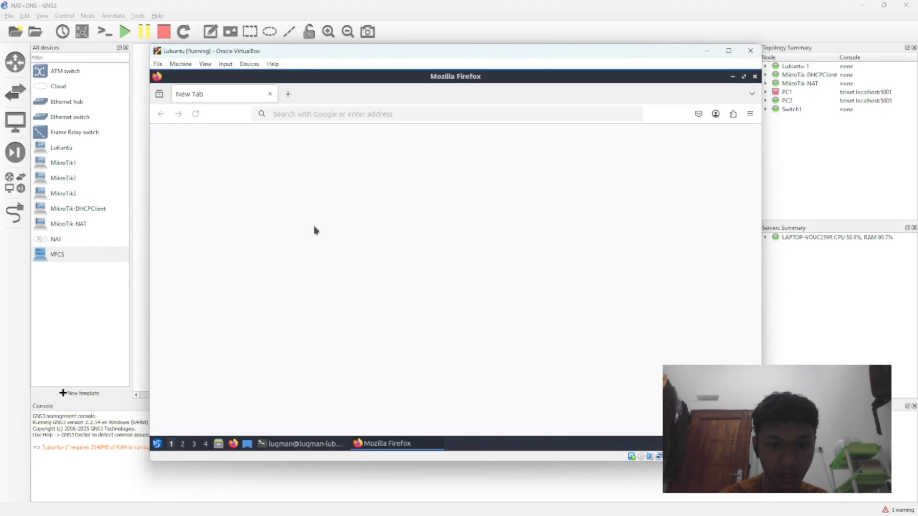
pyautogui.click(733, 78)
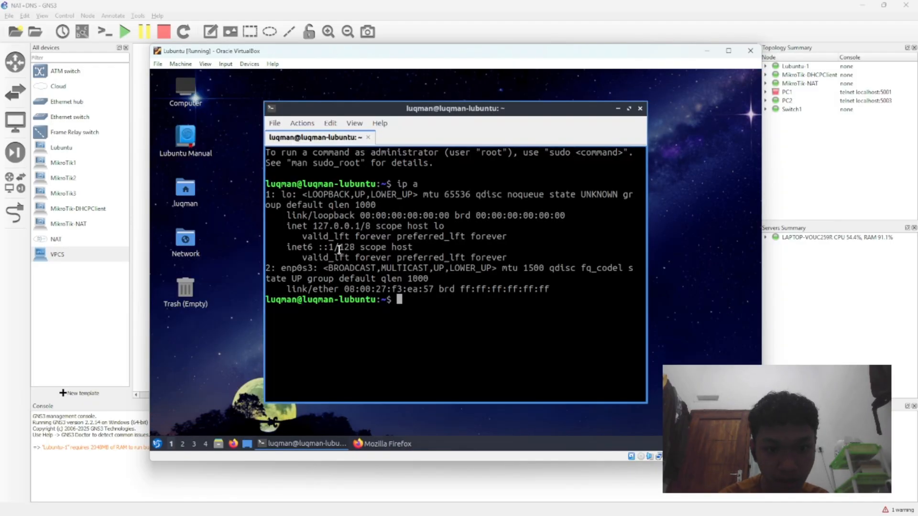
pyautogui.moveTo(315, 228); pyautogui.dragTo(361, 227)
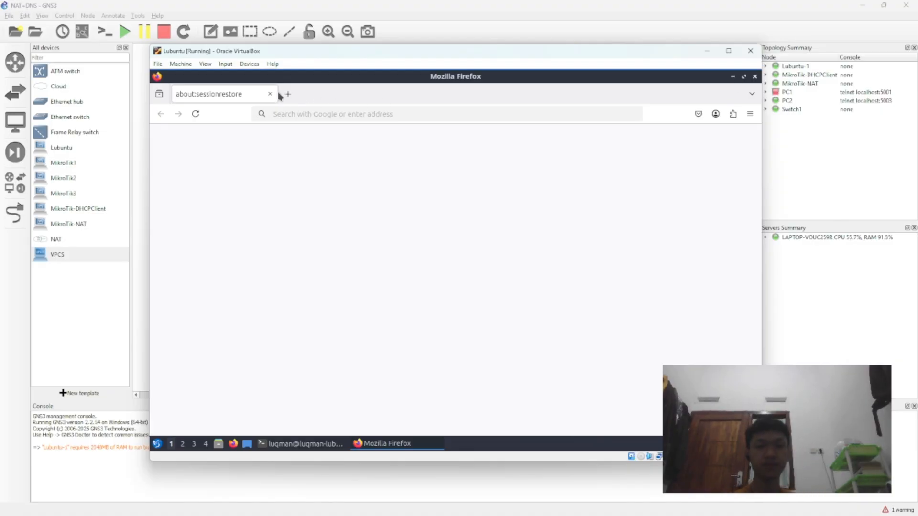
# Step: Close the about:sessionrestore tab in Firefox and search for "google" to test internet access
pyautogui.click(270, 94)
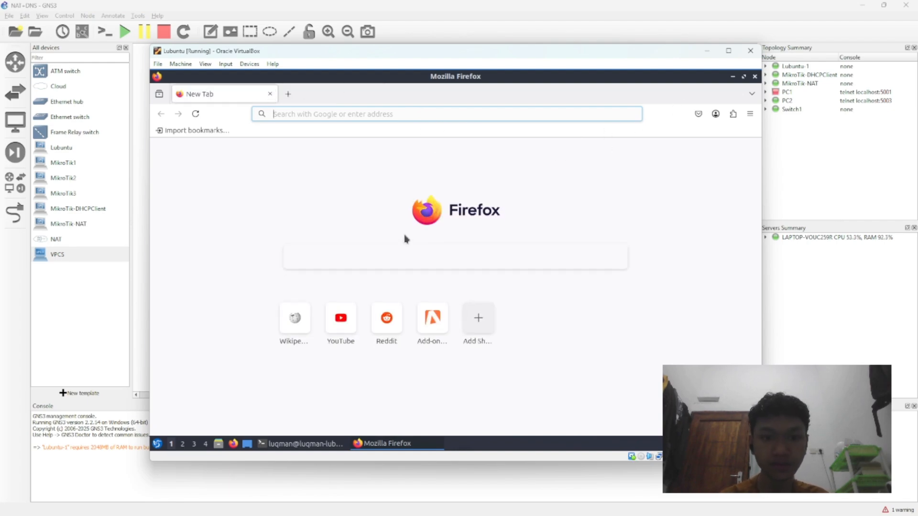
pyautogui.write('googlee')
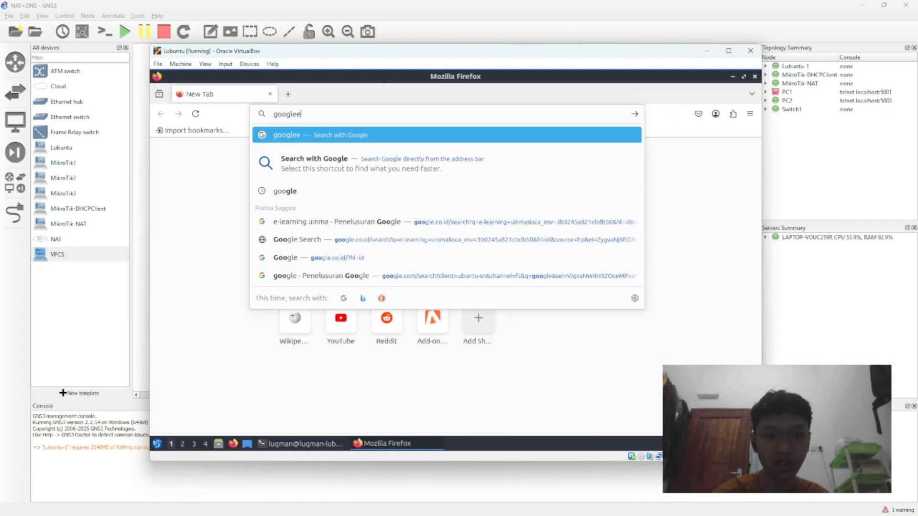
pyautogui.press('BackSpace')
pyautogui.press('Return')
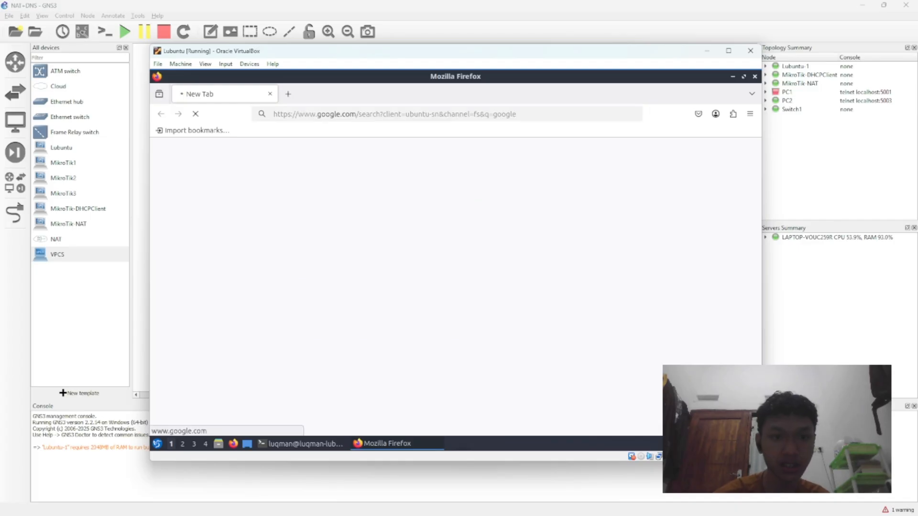
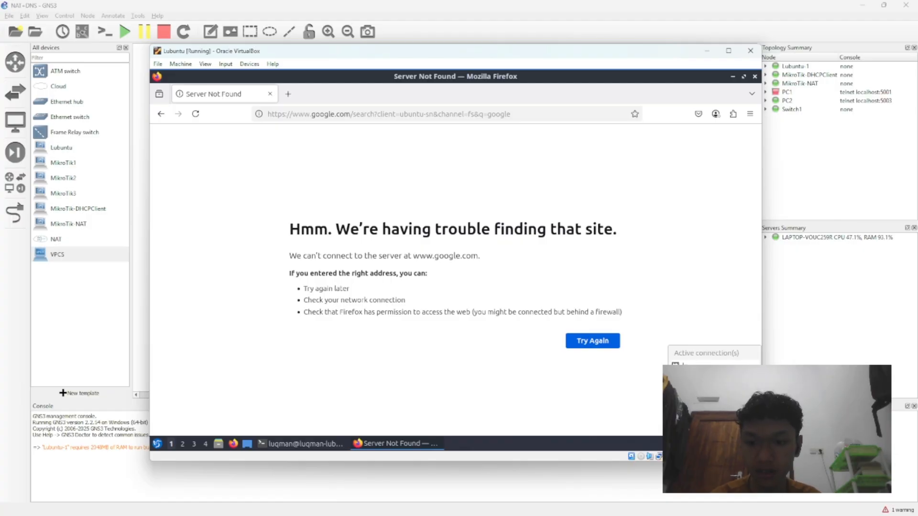
# Step: Retry loading the failed Google page, then minimize the Firefox and terminal windows
pyautogui.click(580, 341)
pyautogui.click(582, 342)
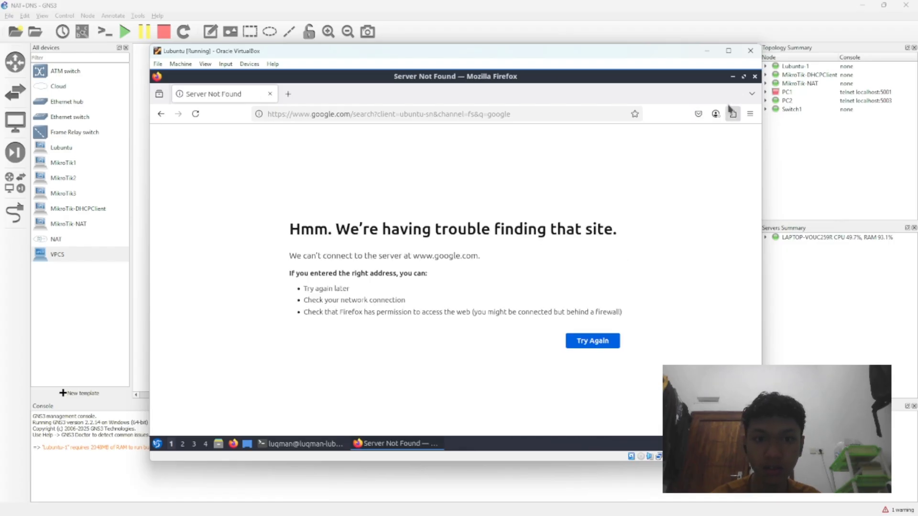
pyautogui.click(733, 77)
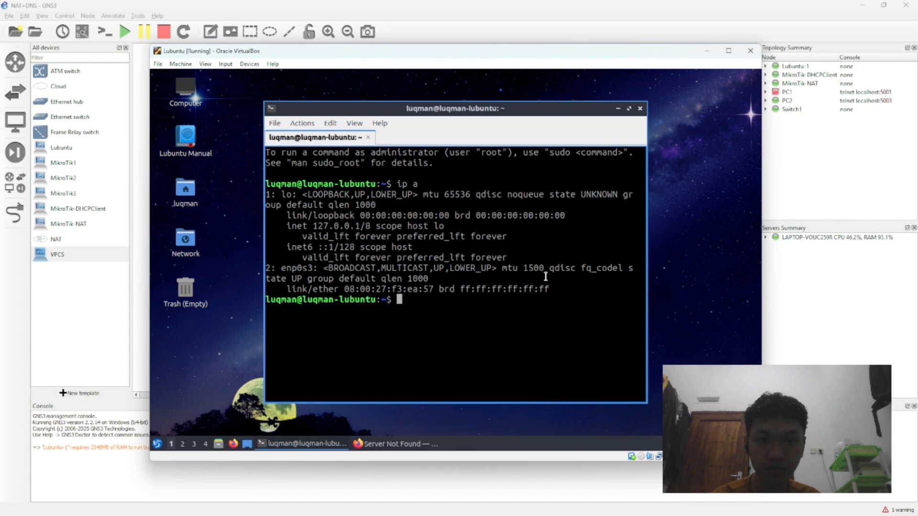
pyautogui.click(617, 108)
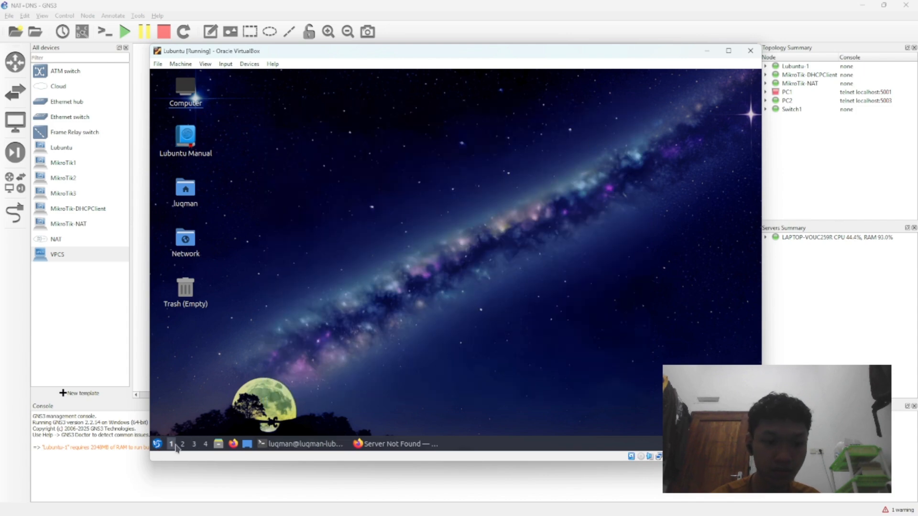
# Step: Open the IPv4 settings of Wired connection 1 through Lubuntu's Advanced Network Configuration
pyautogui.click(157, 444)
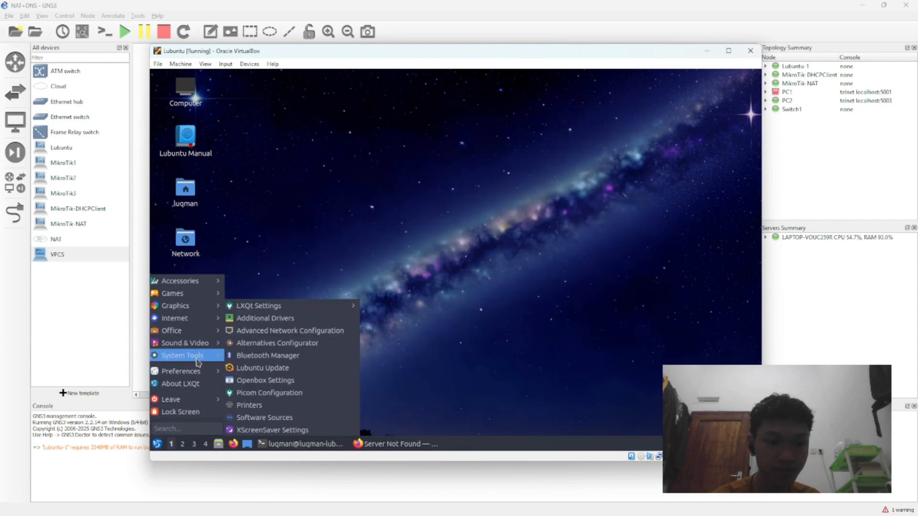
pyautogui.moveTo(211, 348)
pyautogui.moveTo(213, 371)
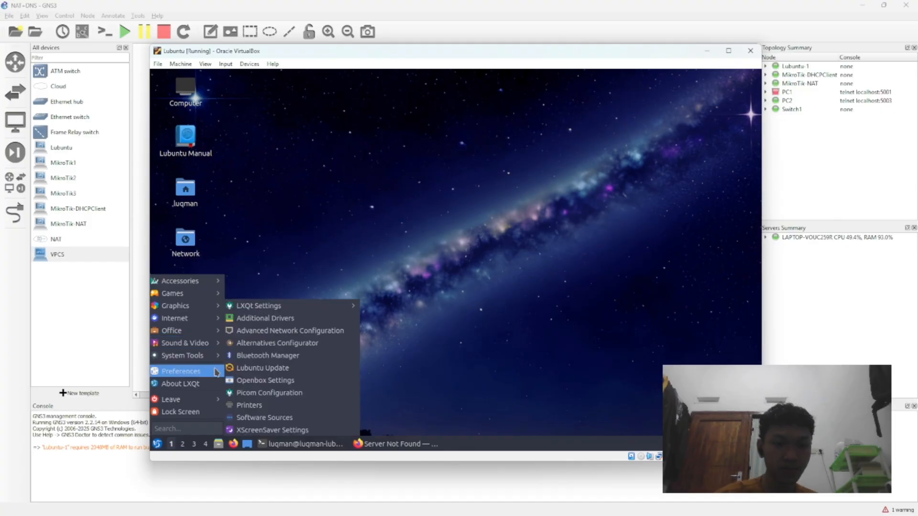
pyautogui.click(282, 329)
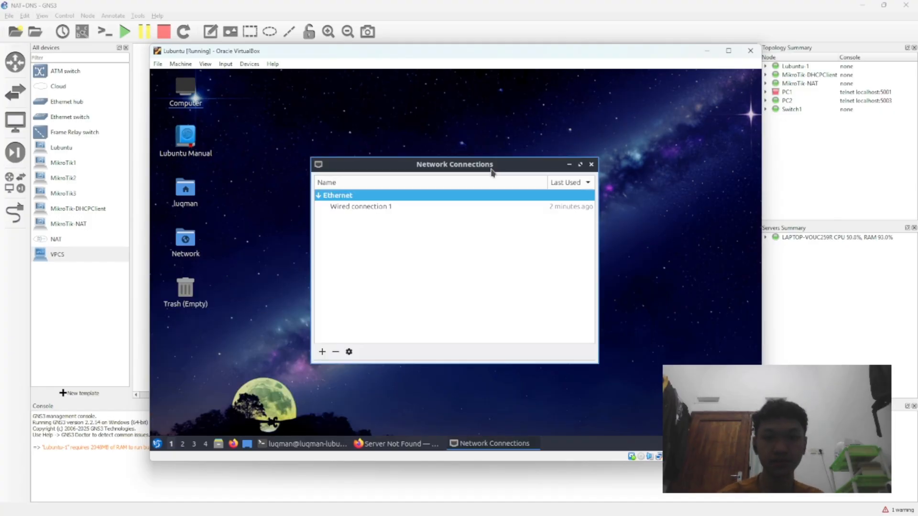
pyautogui.doubleClick(430, 207)
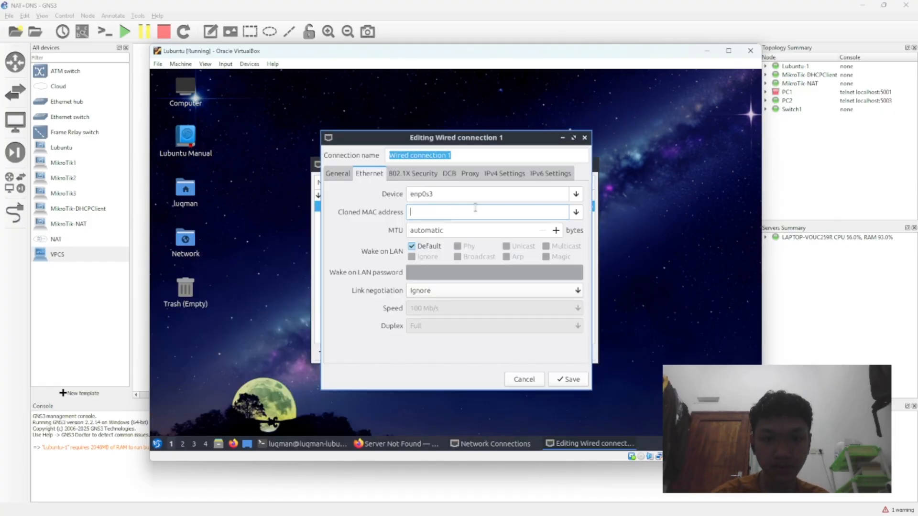
pyautogui.click(524, 174)
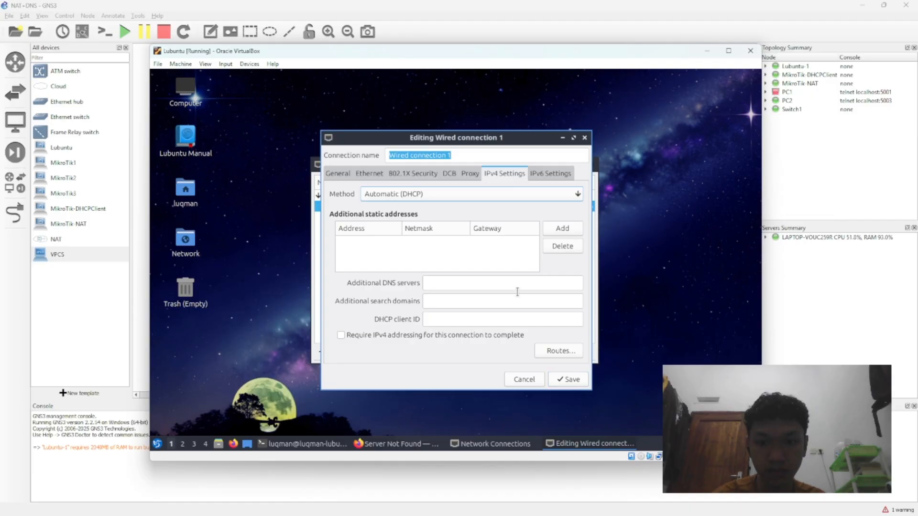
# Step: Set the IPv4 method of Wired connection 1 to Automatic (DHCP), save the connection and close the Network Connections window
pyautogui.click(447, 197)
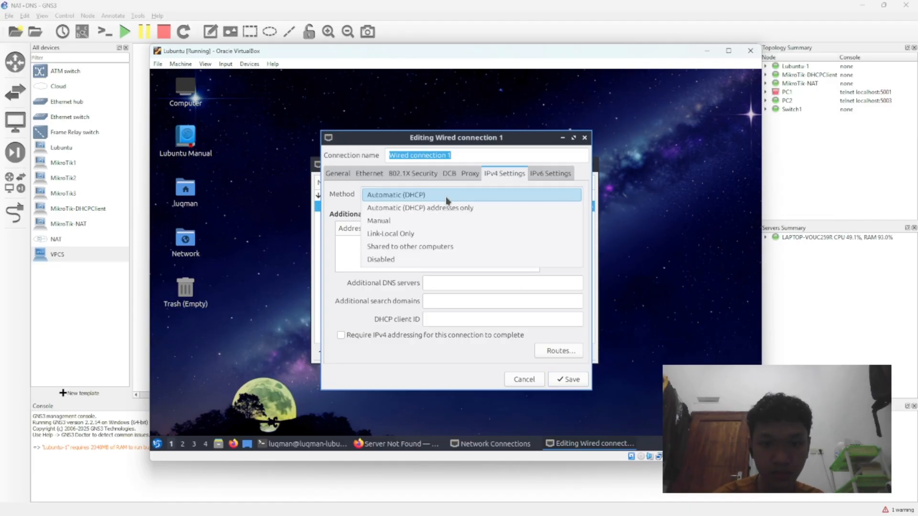
pyautogui.click(451, 208)
pyautogui.click(456, 196)
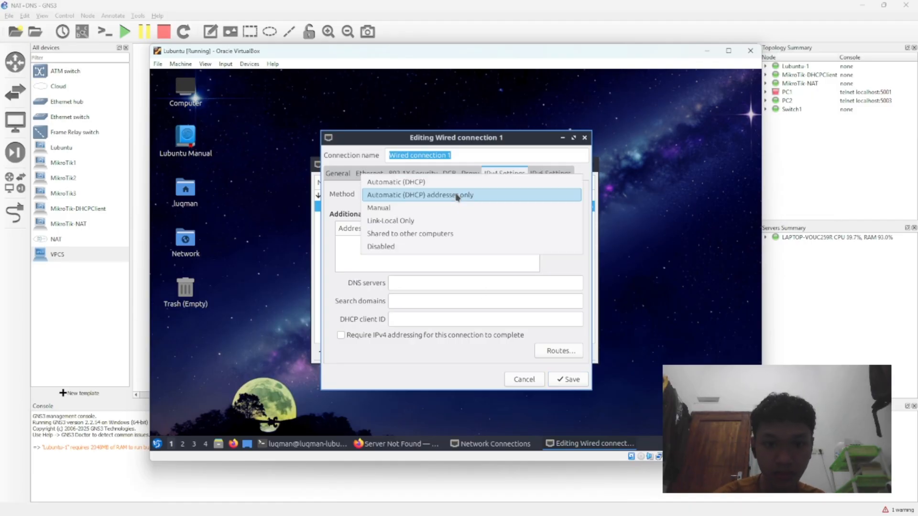
pyautogui.click(454, 182)
pyautogui.click(575, 380)
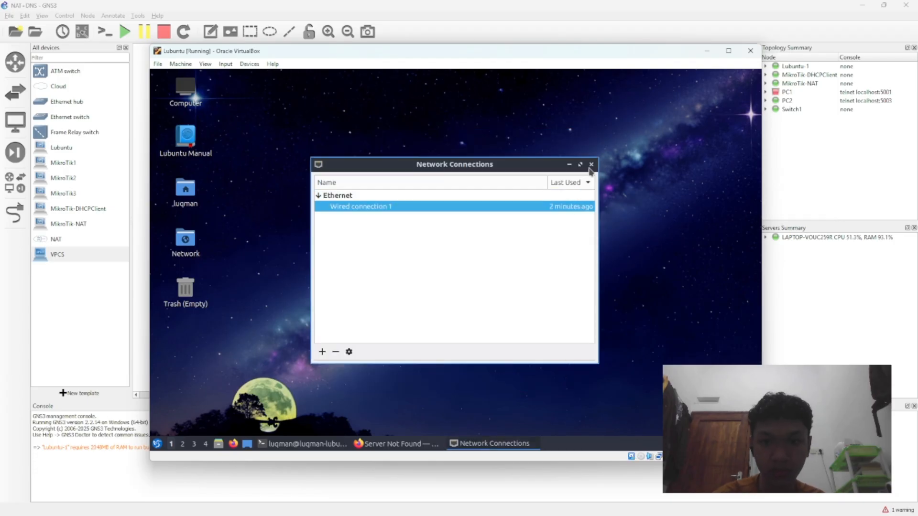
pyautogui.click(590, 163)
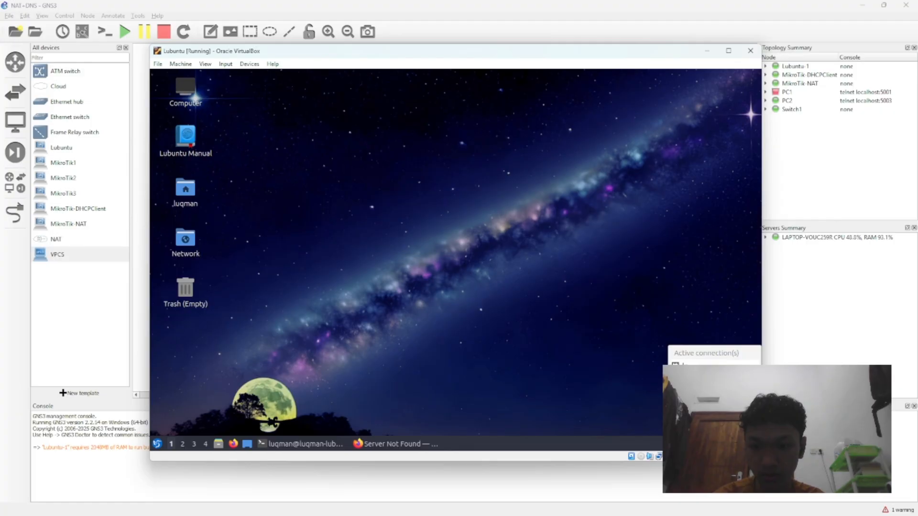
# Step: Run ip a in the open terminal again to examine the interface addresses
pyautogui.click(342, 444)
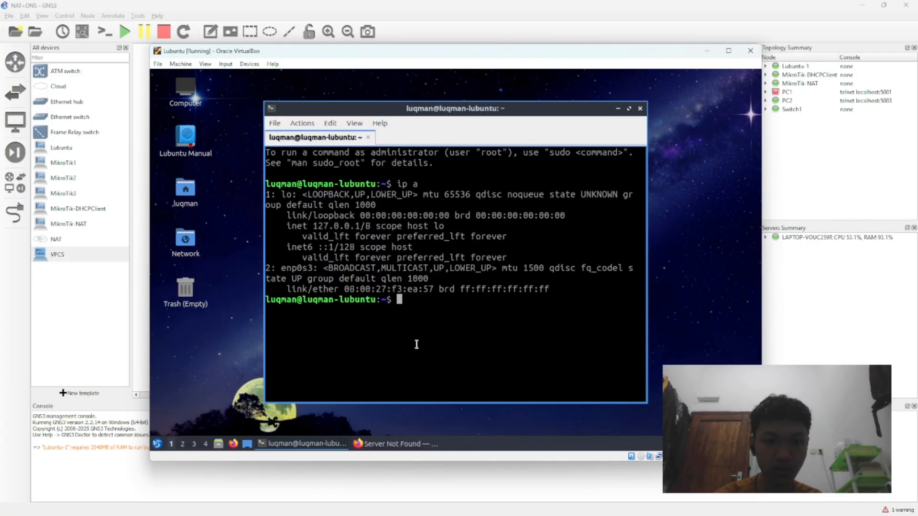
pyautogui.write('ip a')
pyautogui.press('Return')
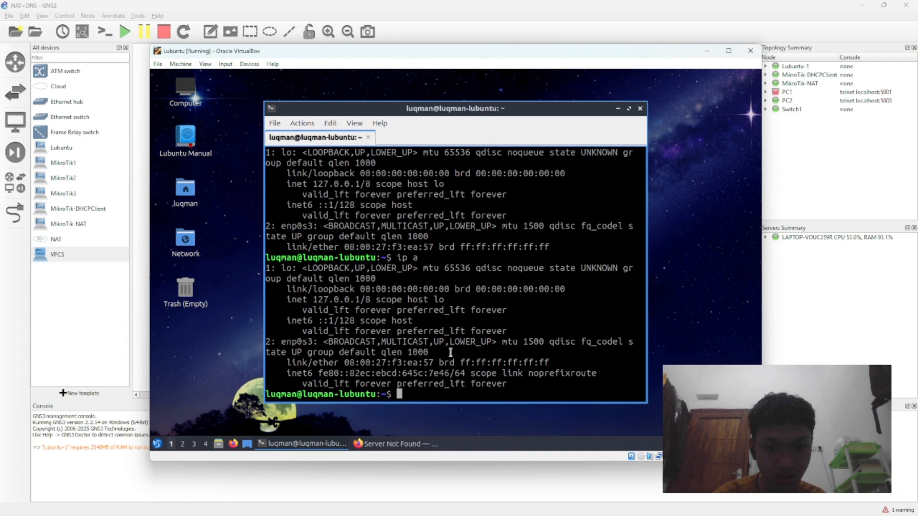
# Step: Replace the failed Firefox tab with a new one and search for "google" in it
pyautogui.click(399, 442)
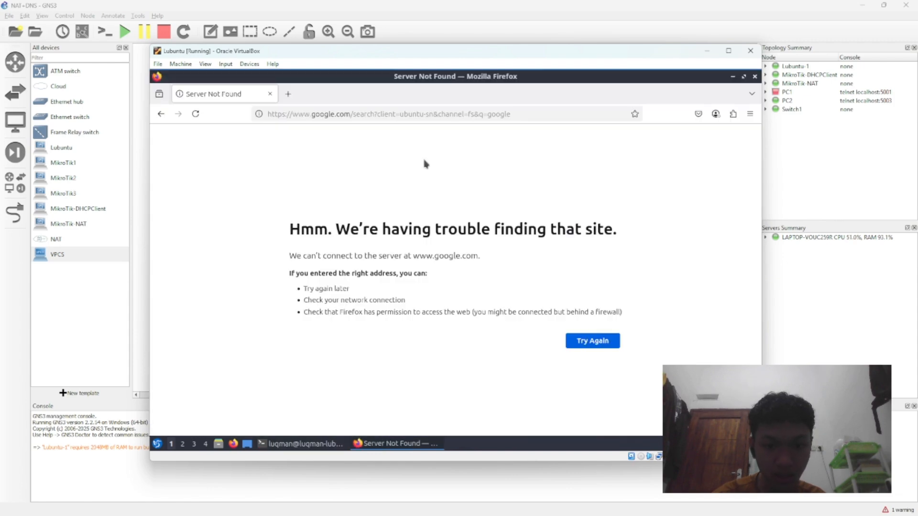
pyautogui.click(288, 94)
pyautogui.click(270, 93)
pyautogui.write('g')
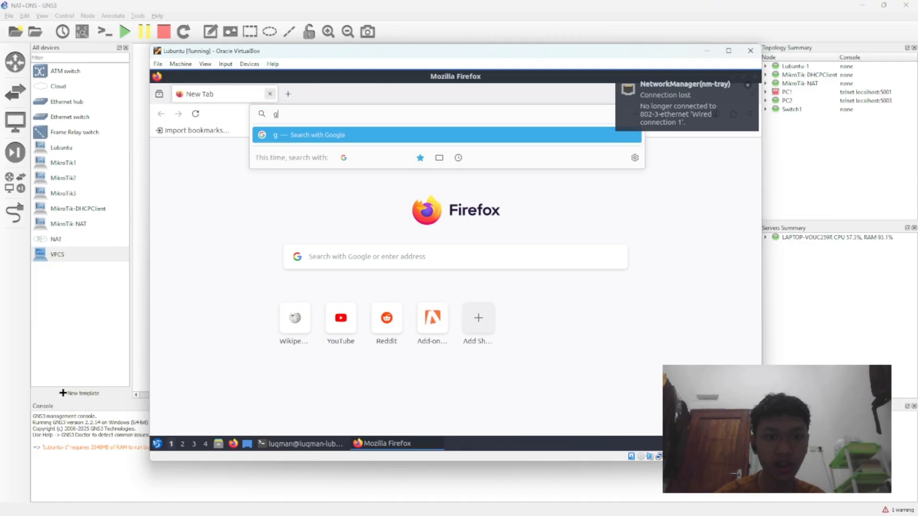
pyautogui.write('oogle')
pyautogui.press('Return')
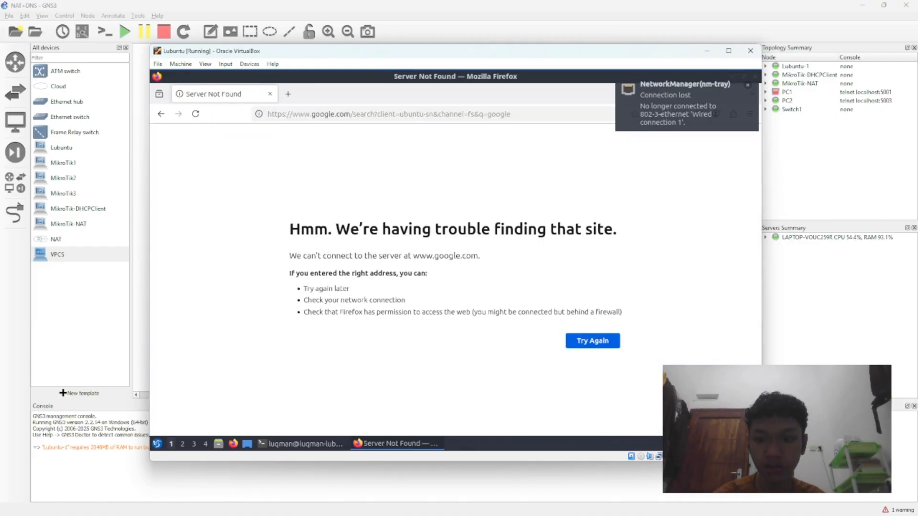
# Step: Dismiss the network notification, exit the terminal and close Firefox
pyautogui.click(706, 444)
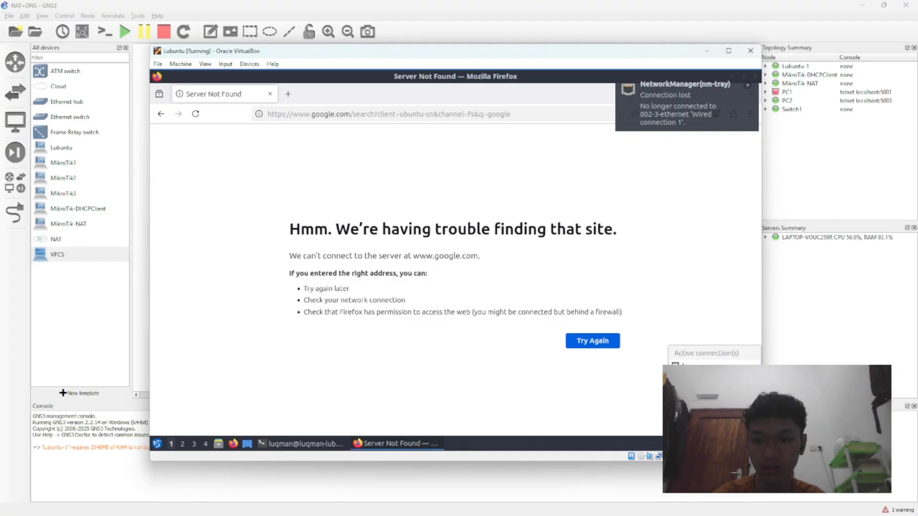
pyautogui.click(748, 85)
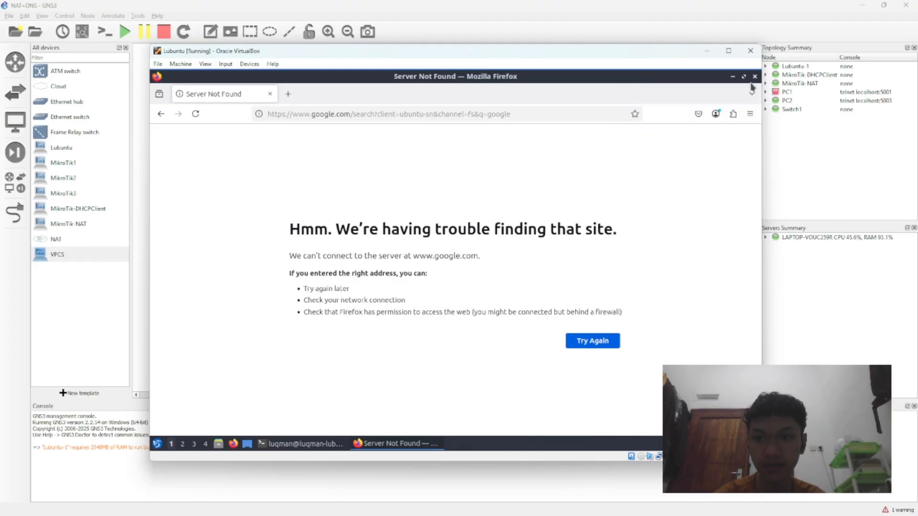
pyautogui.click(732, 76)
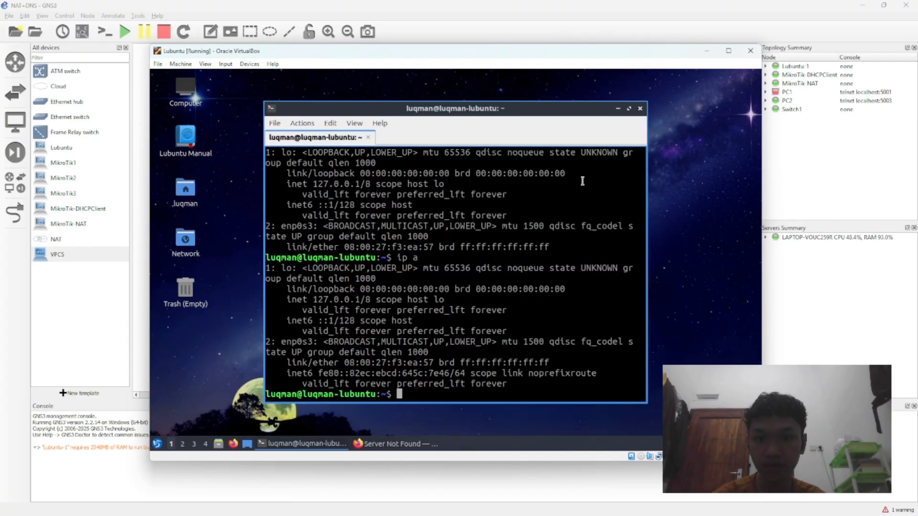
pyautogui.click(640, 109)
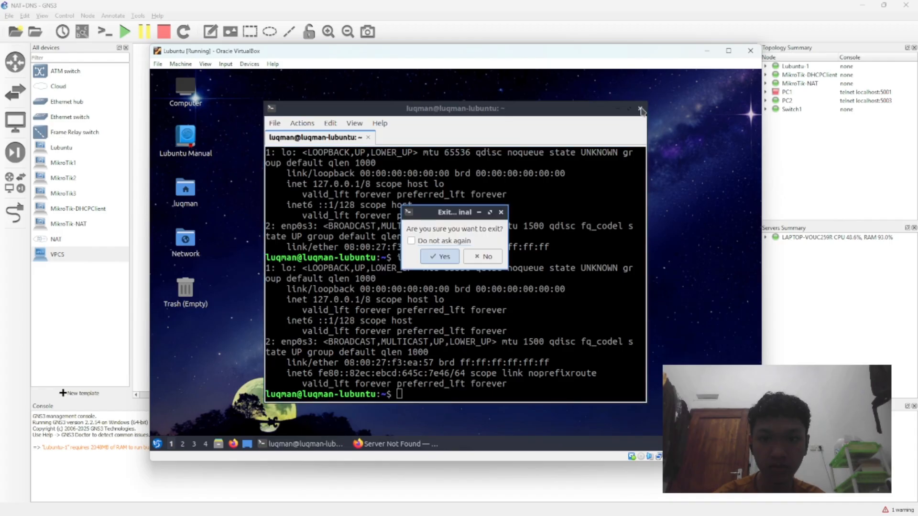
pyautogui.click(448, 258)
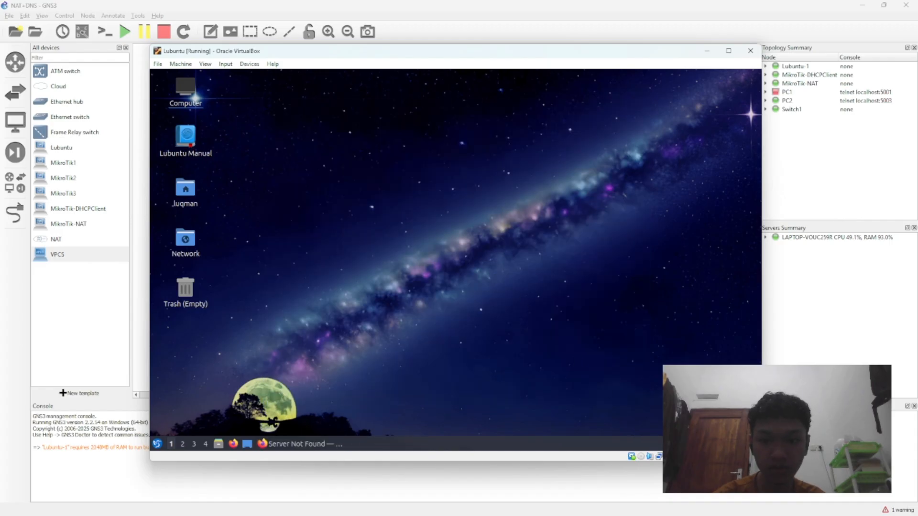
pyautogui.click(315, 444)
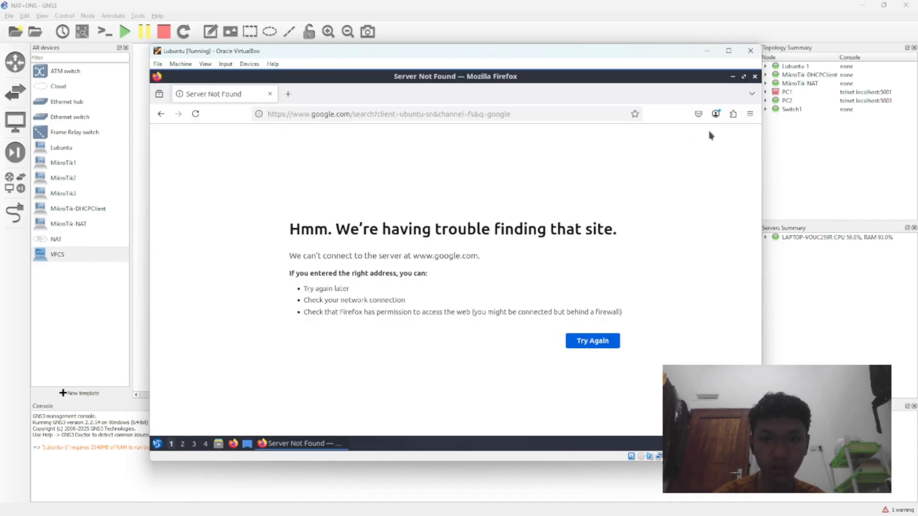
pyautogui.click(754, 77)
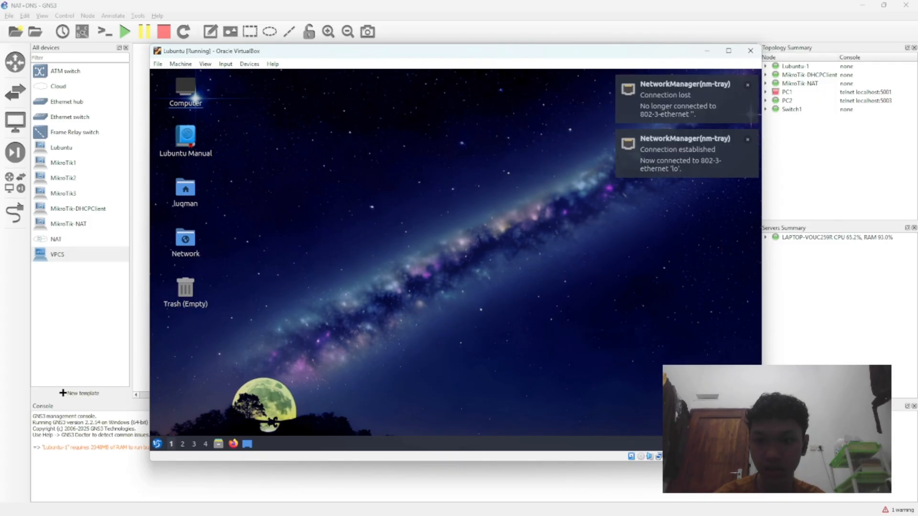
# Step: Choose a connection in Lubuntu's network list, reopen the list and disconnect the first active connection to force a reconnect
pyautogui.click(708, 443)
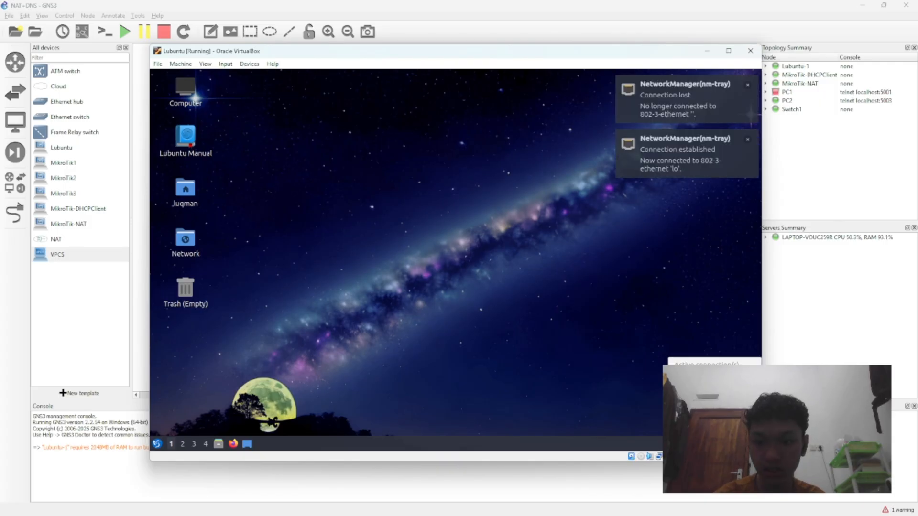
pyautogui.click(707, 401)
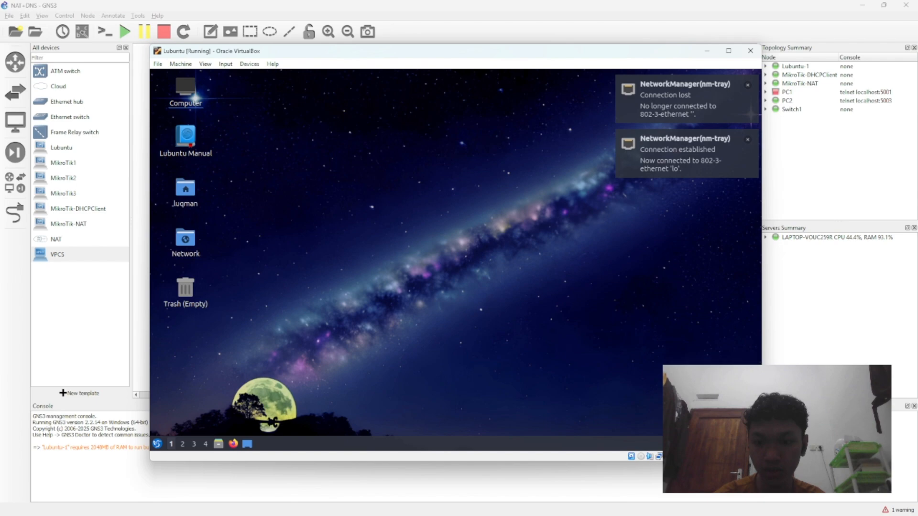
pyautogui.click(707, 443)
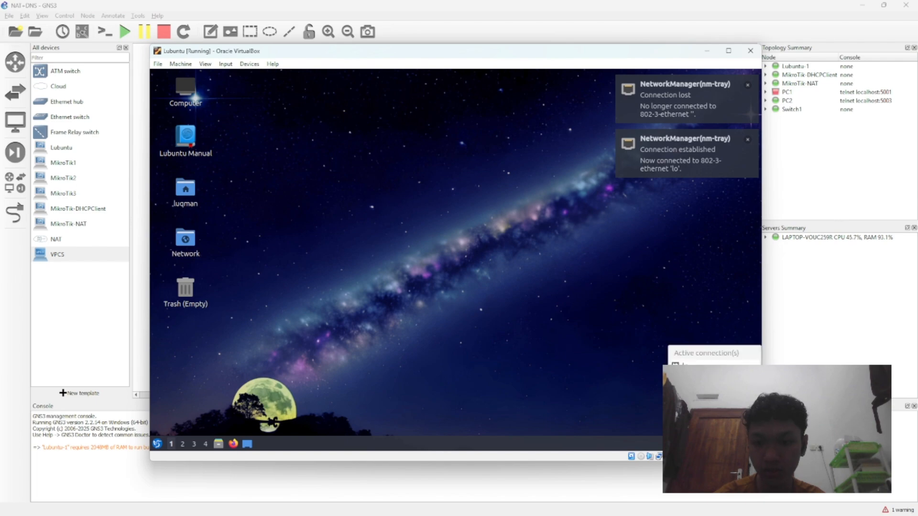
pyautogui.click(691, 364)
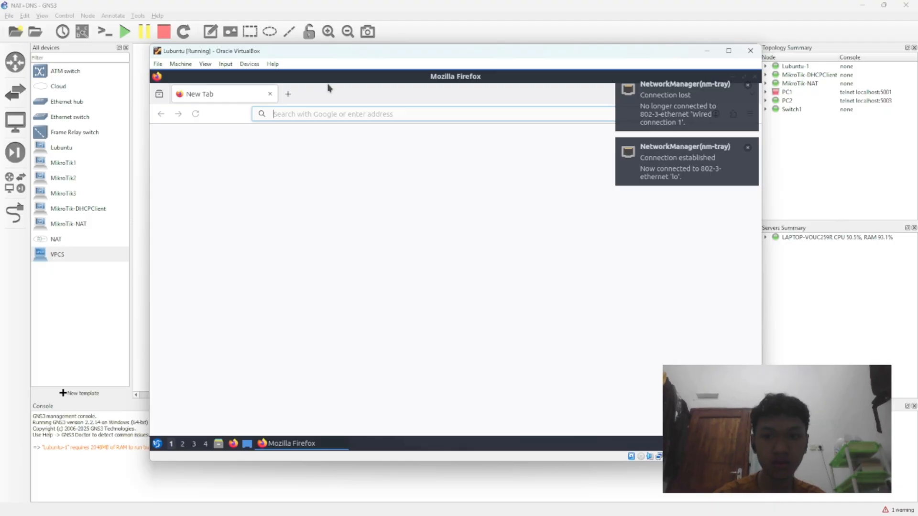
# Step: Search for "google" in the newly launched Firefox window to retest internet access
pyautogui.write('goo')
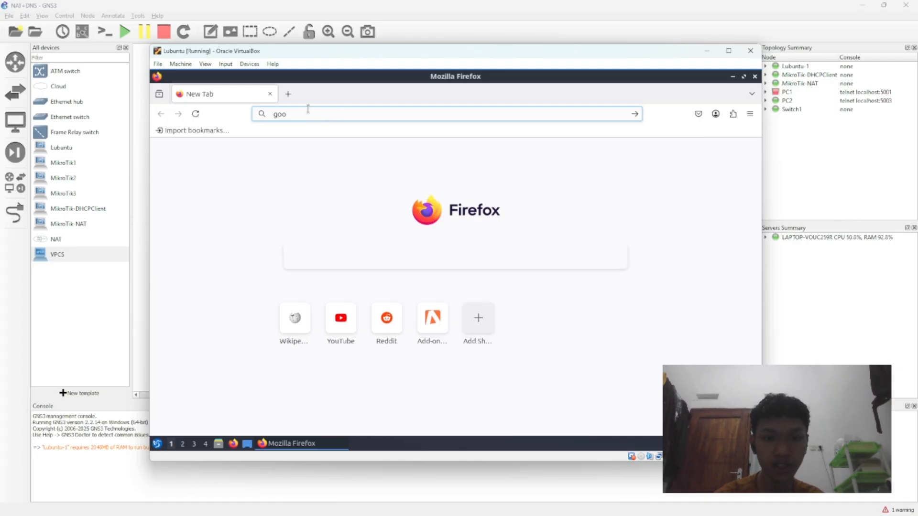
pyautogui.write('gle')
pyautogui.press('Return')
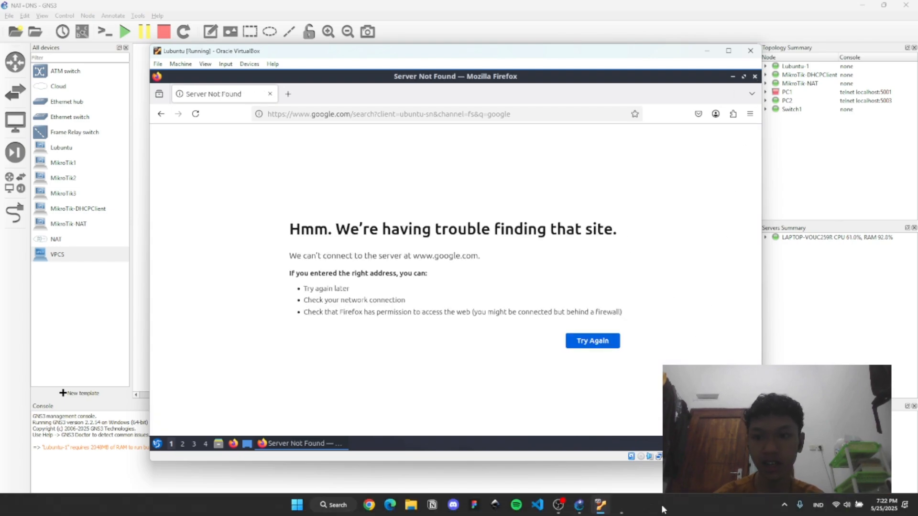
pyautogui.click(564, 509)
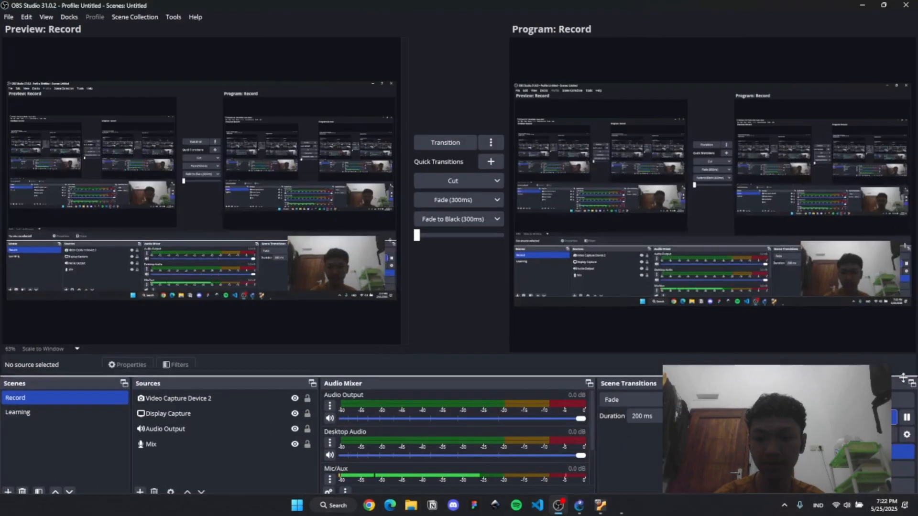
pyautogui.click(862, 6)
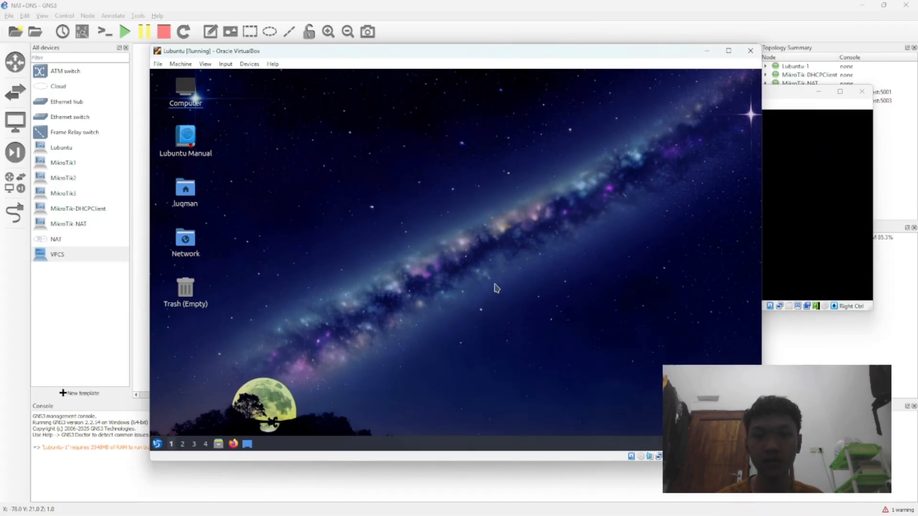
# Step: Check the MikroTik-NAT virtual machine's console, minimize it and return to the Lubuntu virtual machine
pyautogui.click(798, 204)
pyautogui.press('Control_R')
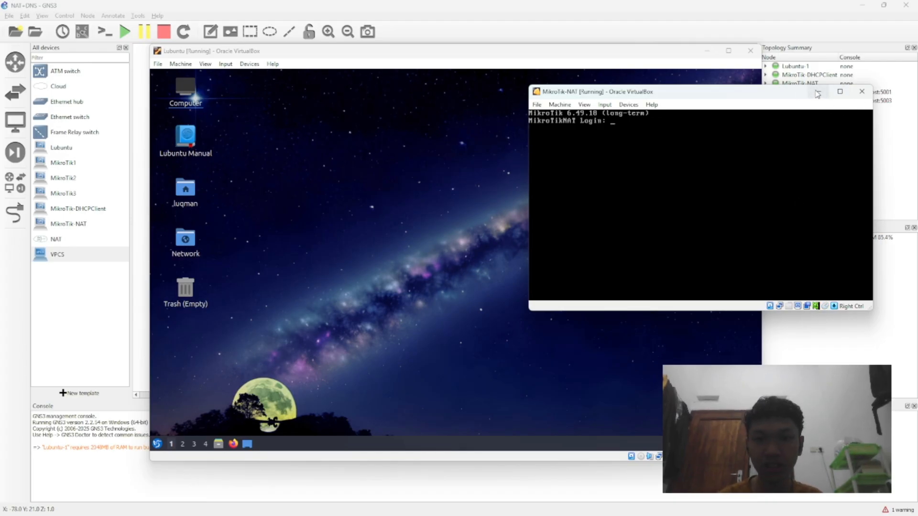
pyautogui.click(817, 92)
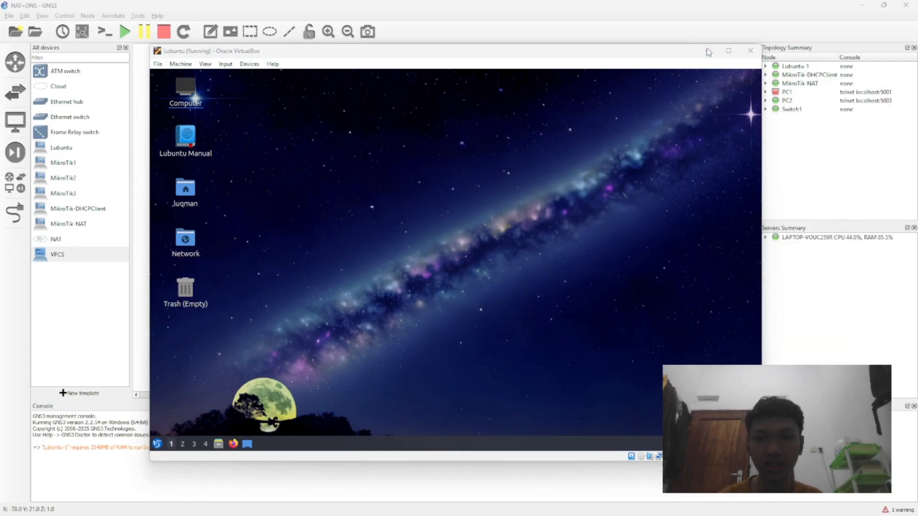
pyautogui.click(707, 50)
pyautogui.hotkey('alt', 'Tab')
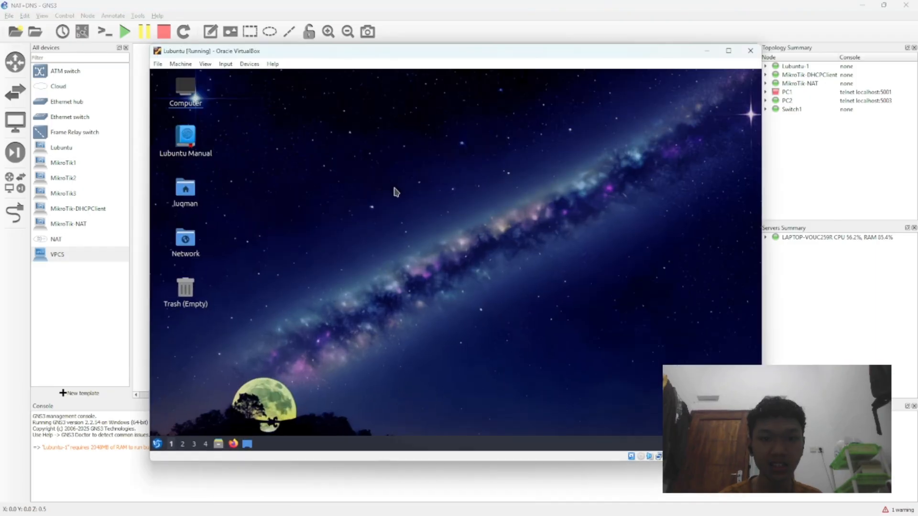
# Step: Check the MikroTik-NAT virtual machine's console, return to the Lubuntu virtual machine and reposition its window
pyautogui.moveTo(600, 504)
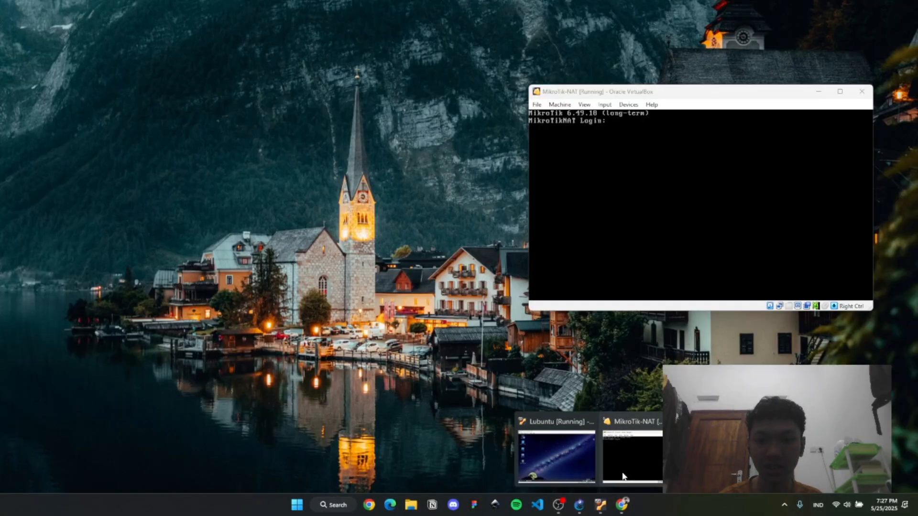
pyautogui.click(623, 476)
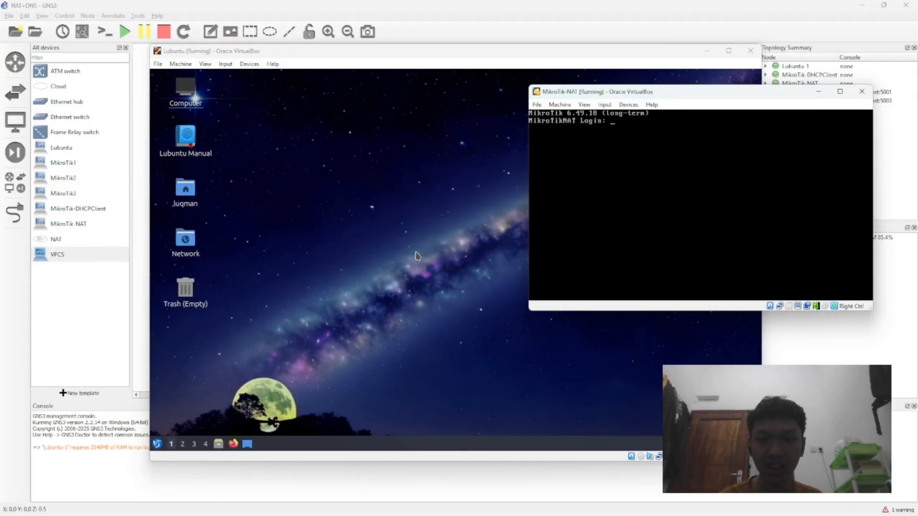
pyautogui.click(415, 255)
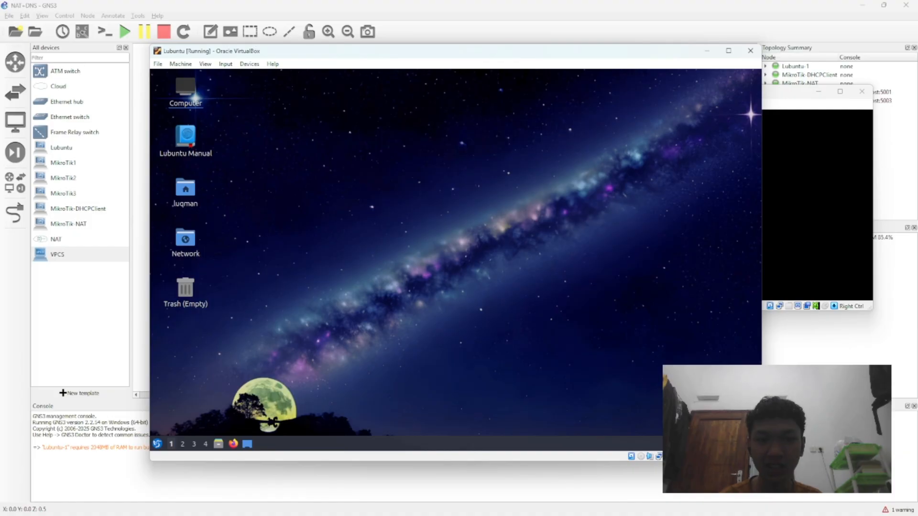
pyautogui.moveTo(544, 54); pyautogui.dragTo(522, 47)
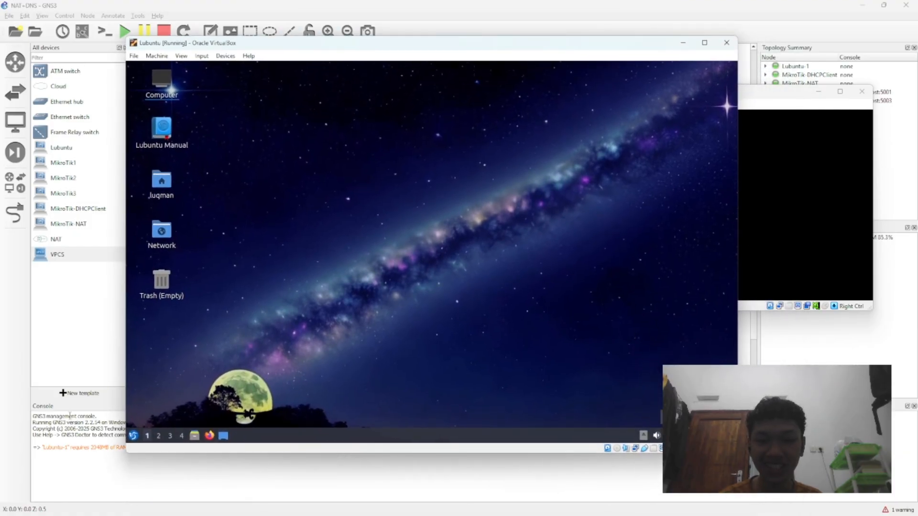
# Step: Run ip a in a new Lubuntu QTerminal window and examine the IPv4 address of interface enp0s3
pyautogui.click(132, 433)
pyautogui.moveTo(160, 349)
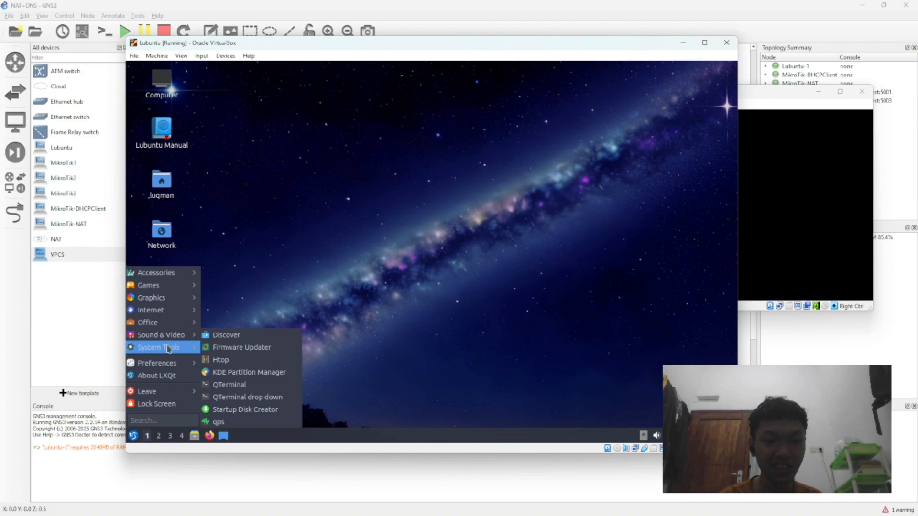
pyautogui.click(234, 384)
pyautogui.write('ip a')
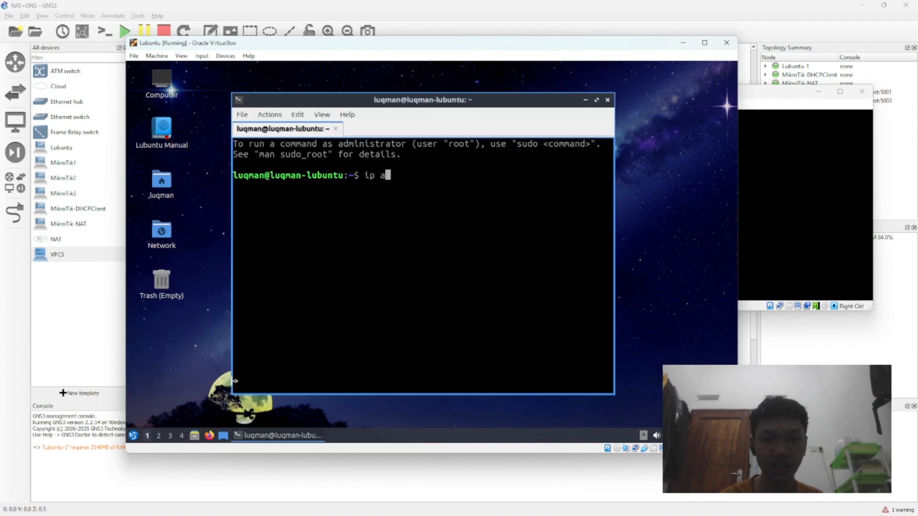
pyautogui.press('Return')
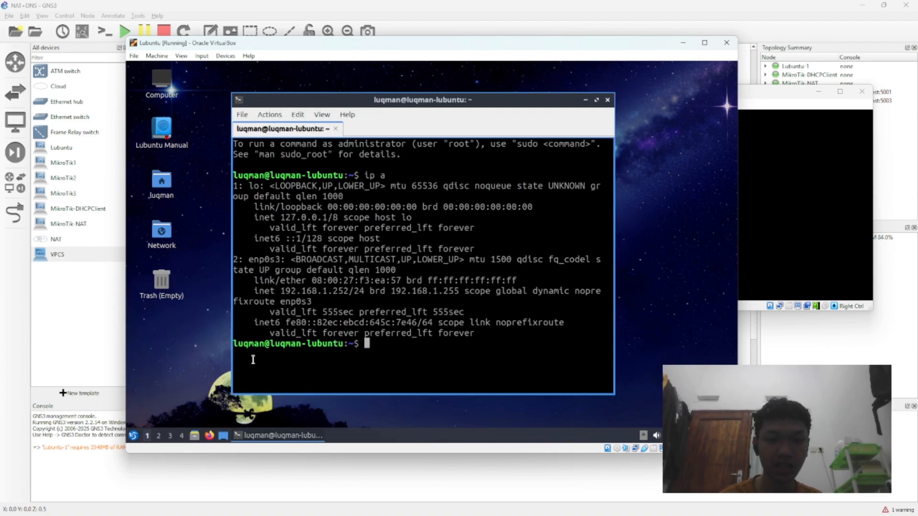
pyautogui.moveTo(249, 260); pyautogui.dragTo(280, 260)
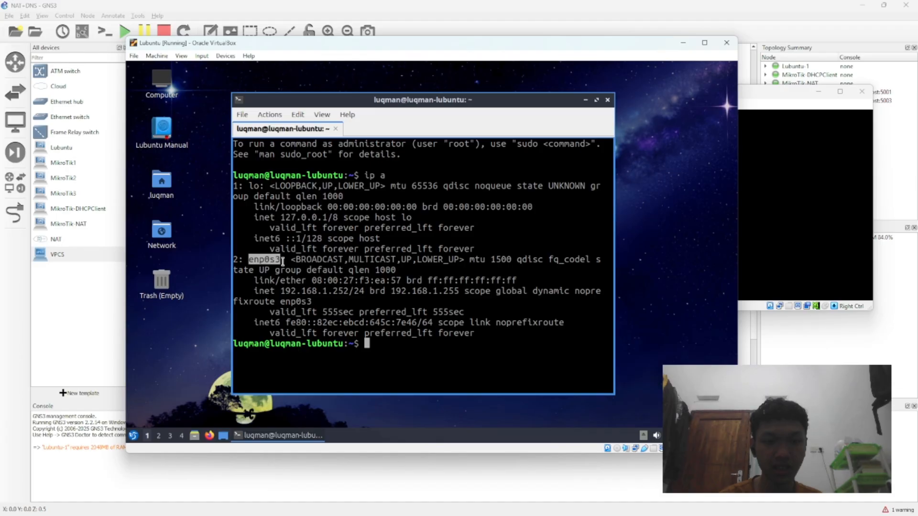
pyautogui.moveTo(261, 293); pyautogui.dragTo(360, 291)
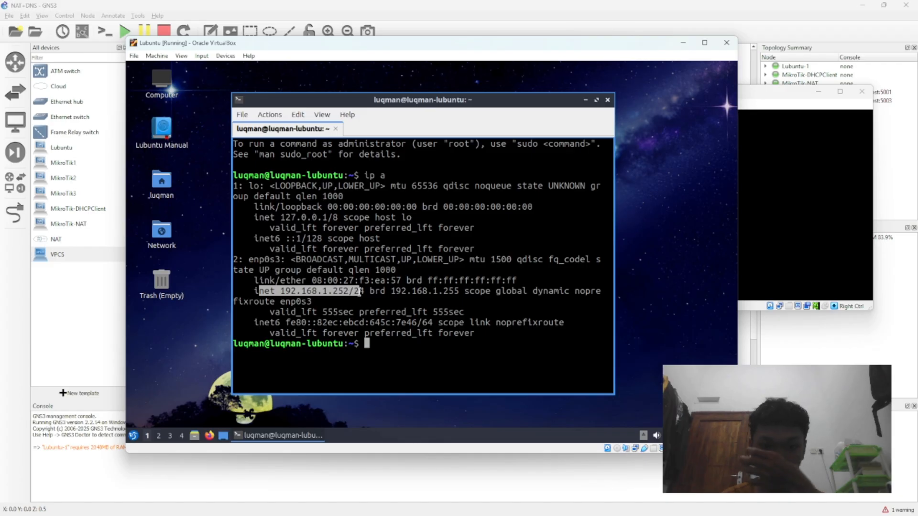
# Step: Ping google.com from Lubuntu, interrupt the ping and close the terminal
pyautogui.write('p')
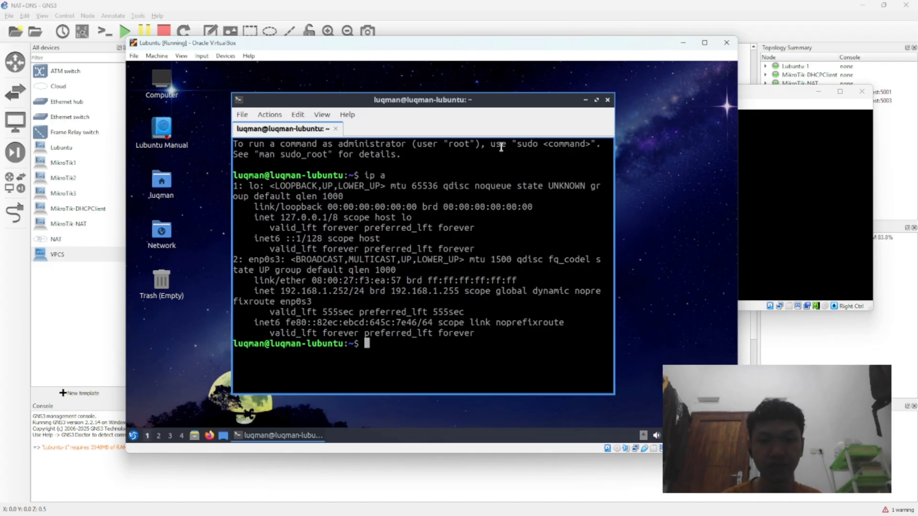
pyautogui.write('ing google.com')
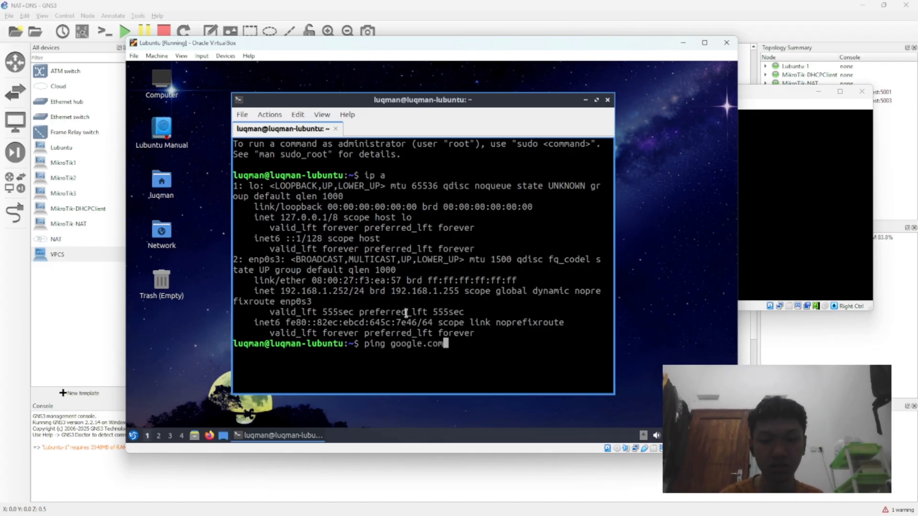
pyautogui.press('Return')
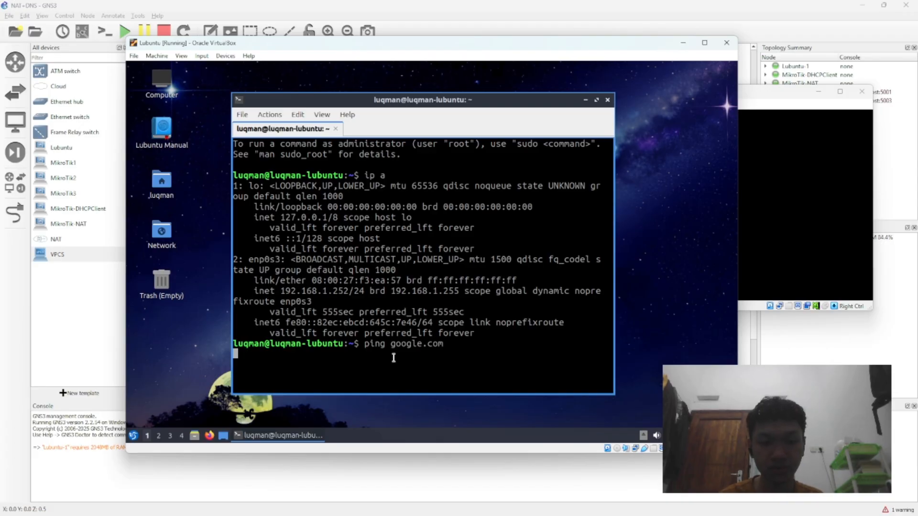
pyautogui.press('Down')
pyautogui.press('Down')
pyautogui.press('Down')
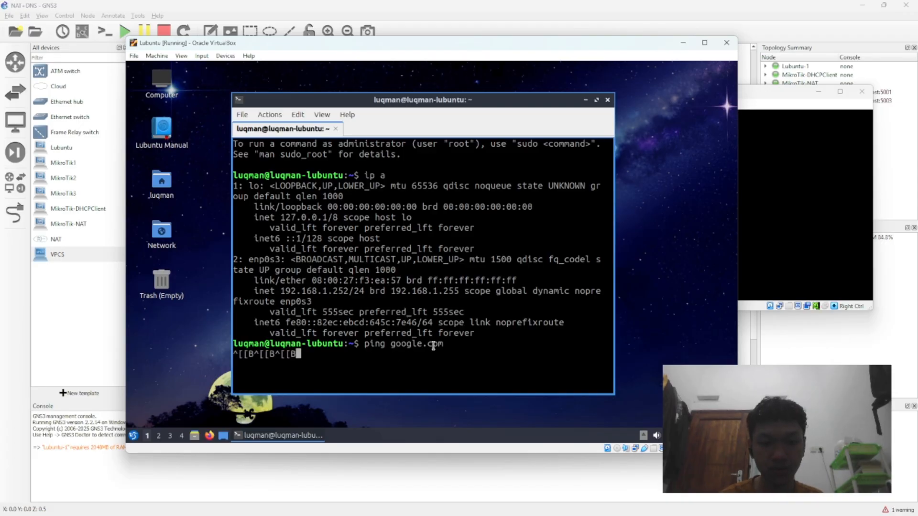
pyautogui.hotkey('ctrl', 'c')
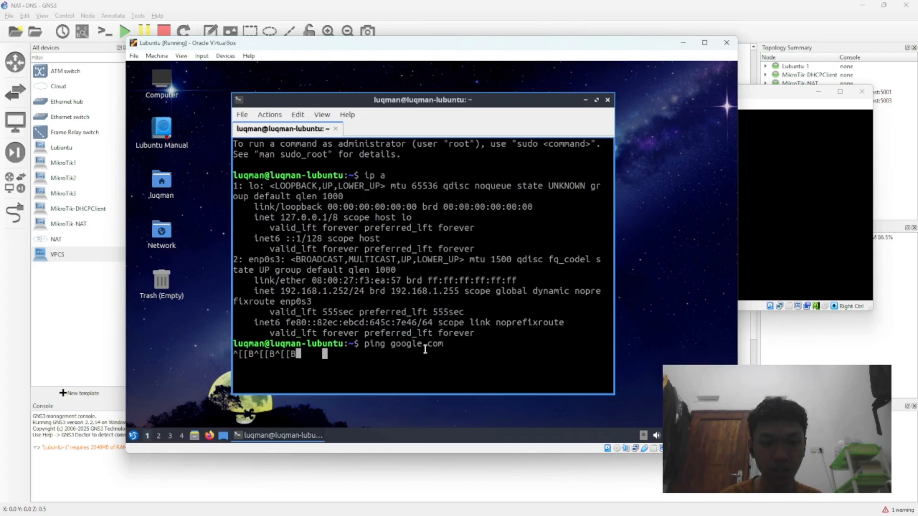
pyautogui.click(607, 100)
# Step: Search for "google" from the address bar of a new Firefox window in Lubuntu
pyautogui.click(411, 247)
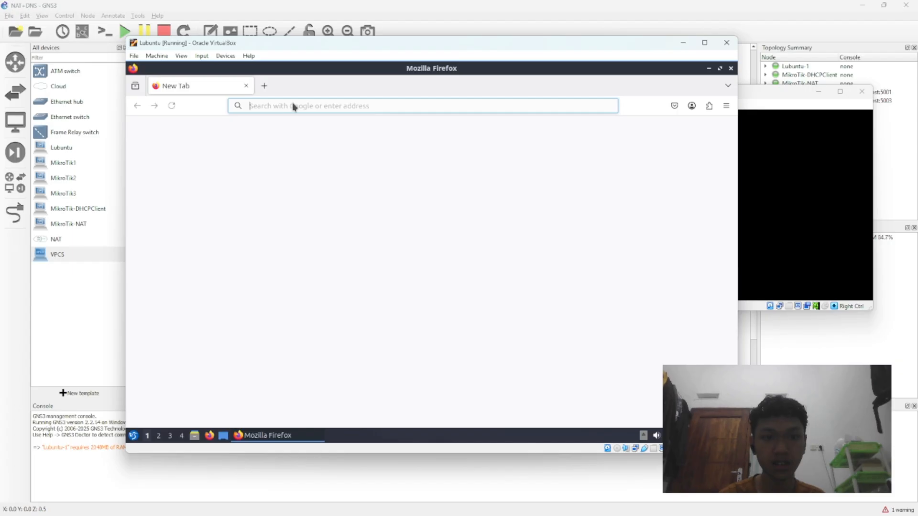
pyautogui.write('g')
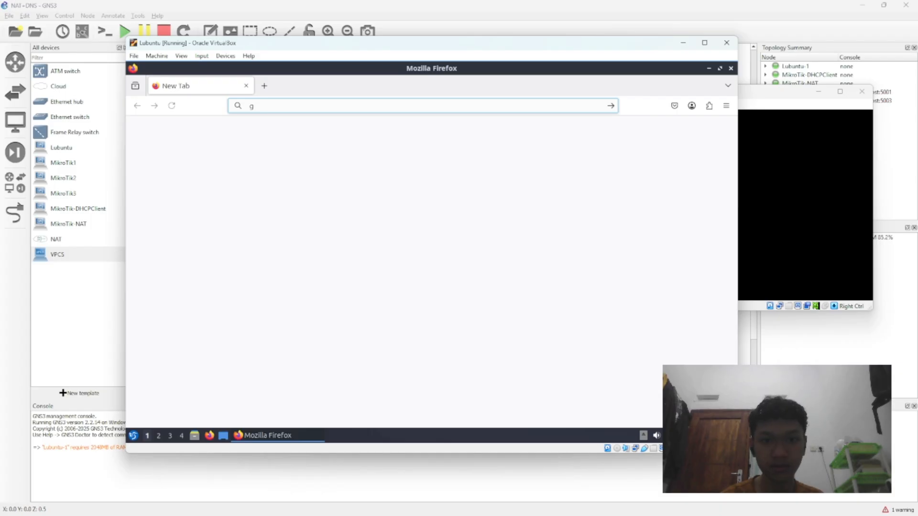
pyautogui.click(295, 102)
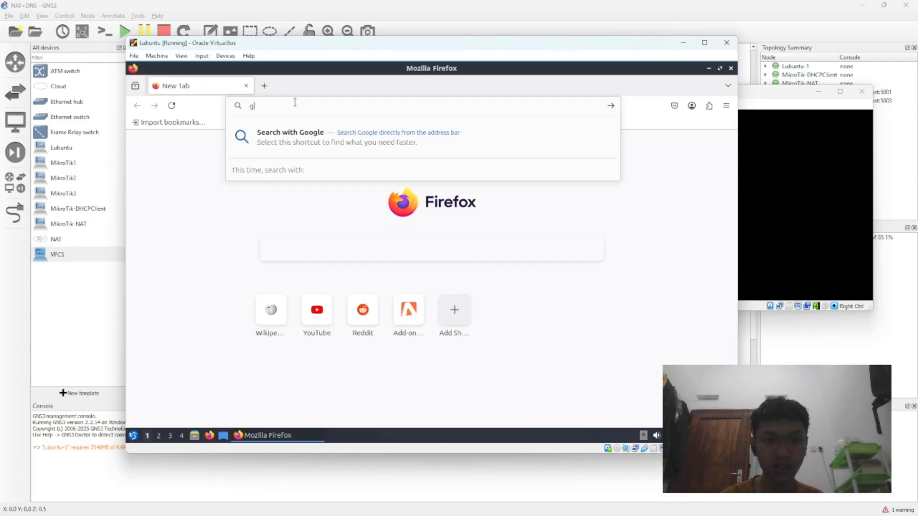
pyautogui.write('oogle')
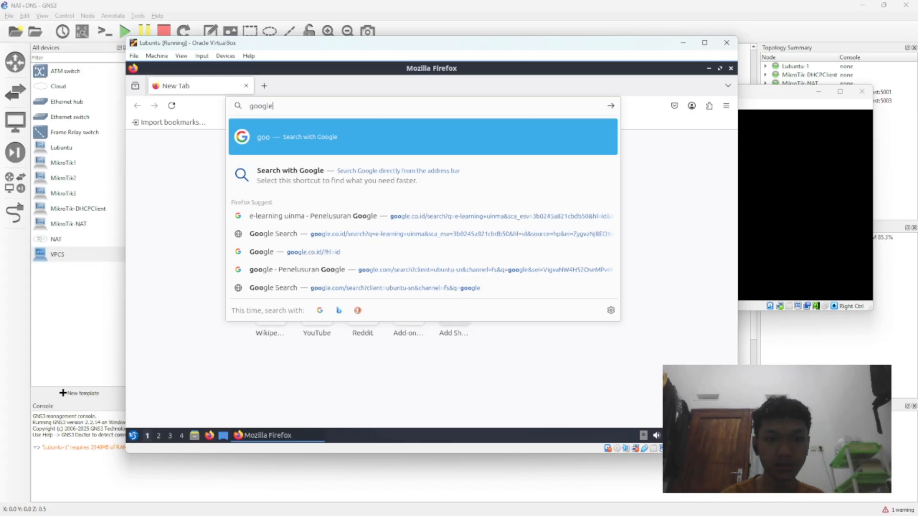
pyautogui.press('Return')
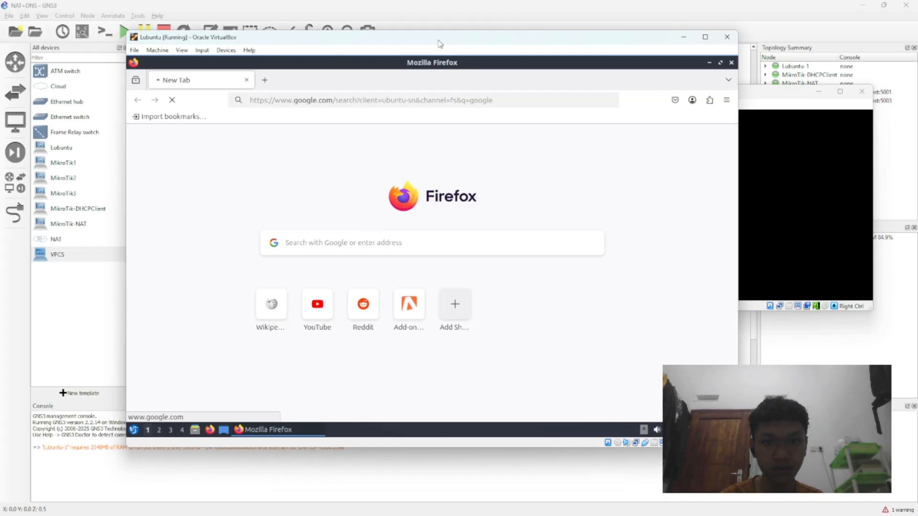
pyautogui.moveTo(438, 49); pyautogui.dragTo(440, 40)
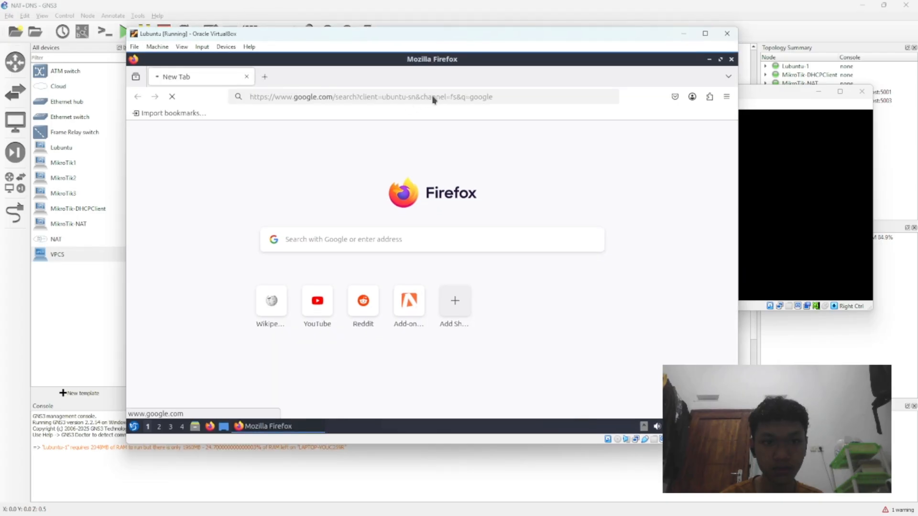
pyautogui.click(469, 100)
pyautogui.click(502, 101)
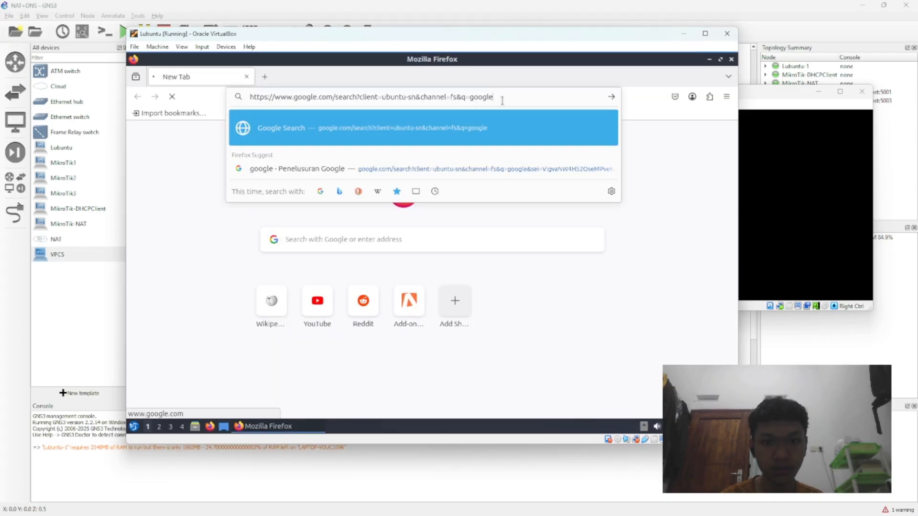
pyautogui.click(663, 179)
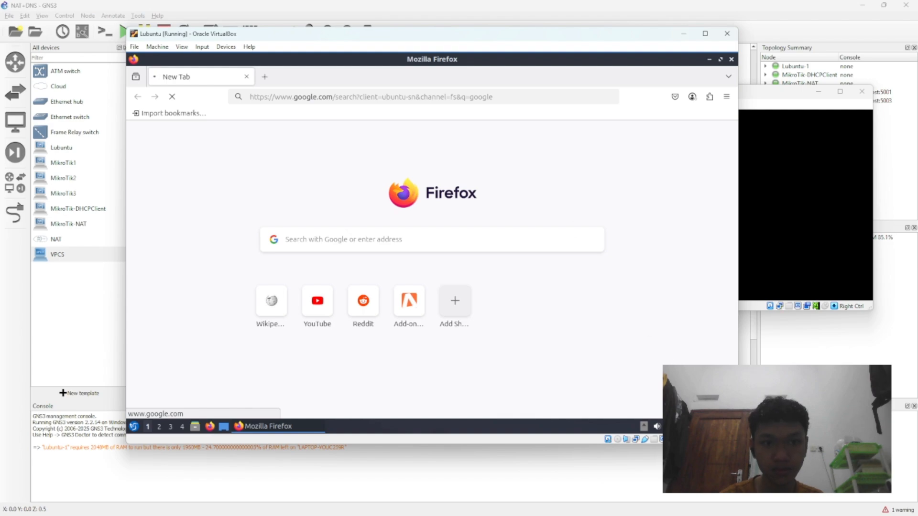
pyautogui.click(521, 96)
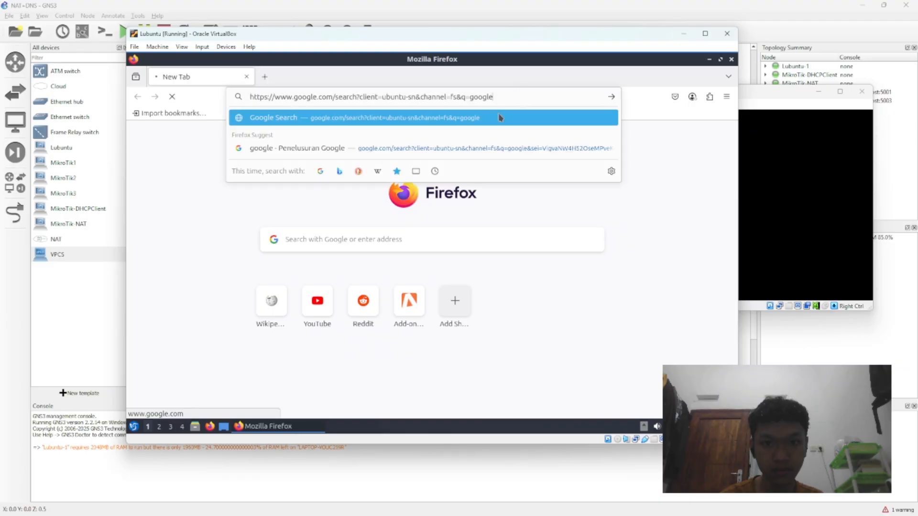
pyautogui.click(228, 200)
pyautogui.click(501, 99)
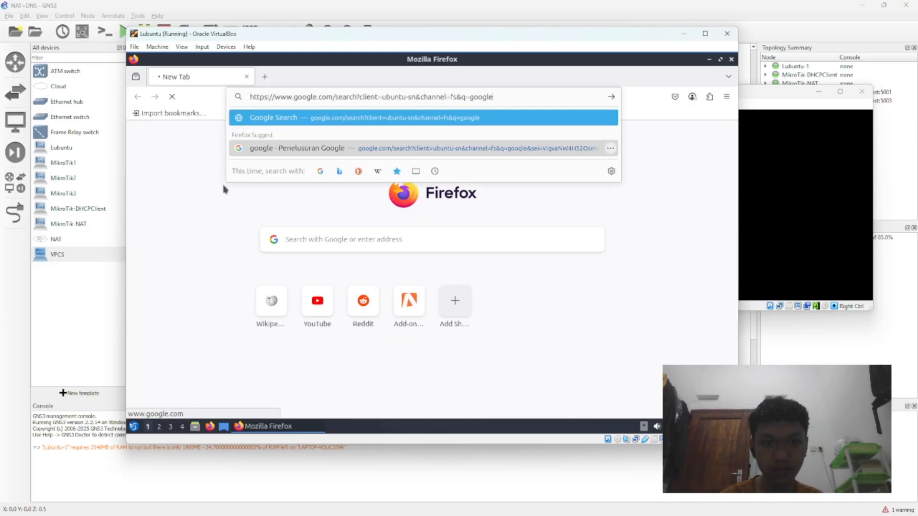
pyautogui.click(227, 198)
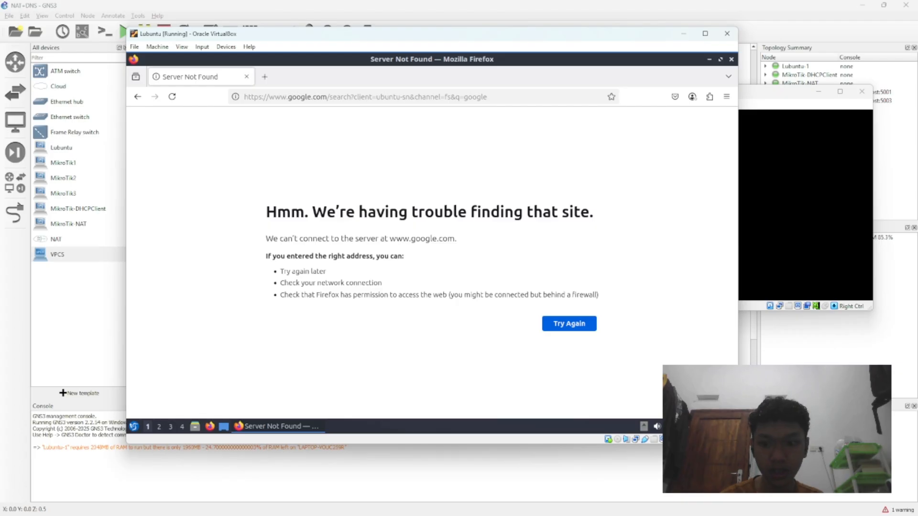
# Step: Check Lubuntu's active network connections and repeat the "google" search in a fresh Firefox tab that replaces the error page
pyautogui.click(671, 426)
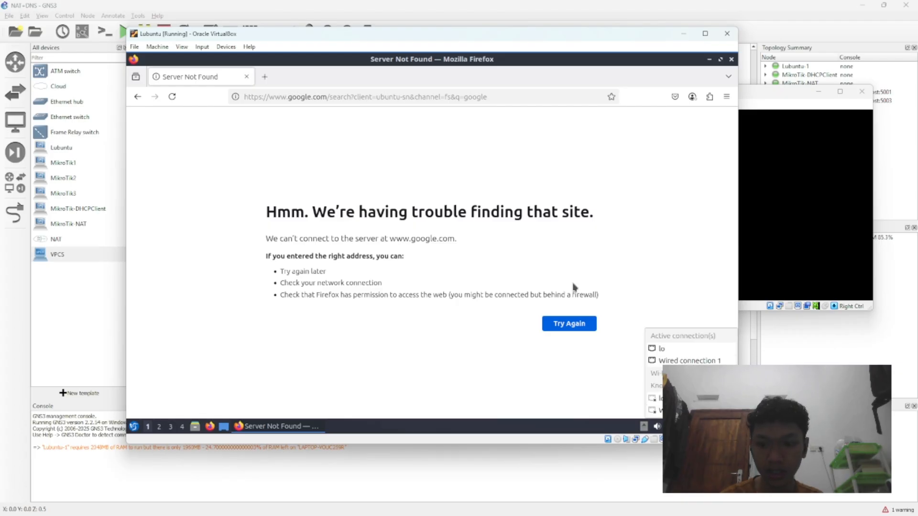
pyautogui.click(547, 215)
pyautogui.click(264, 76)
pyautogui.click(246, 76)
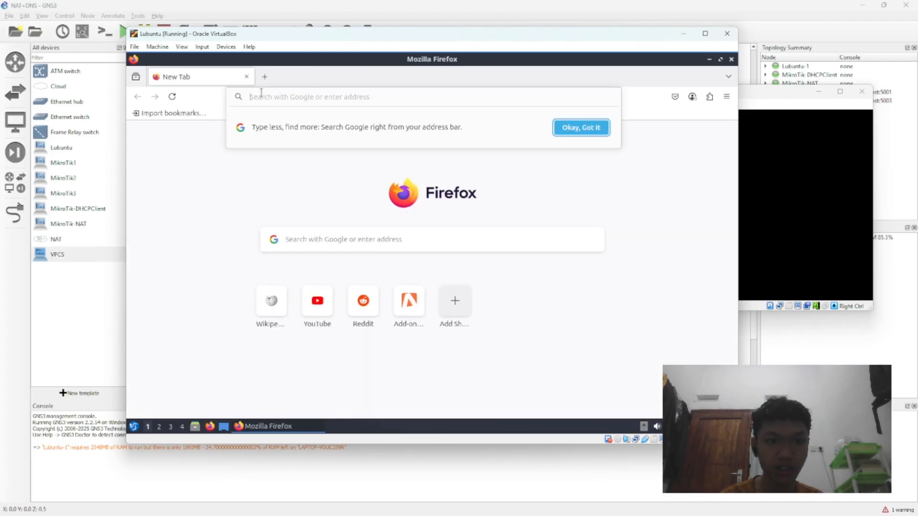
pyautogui.write('google')
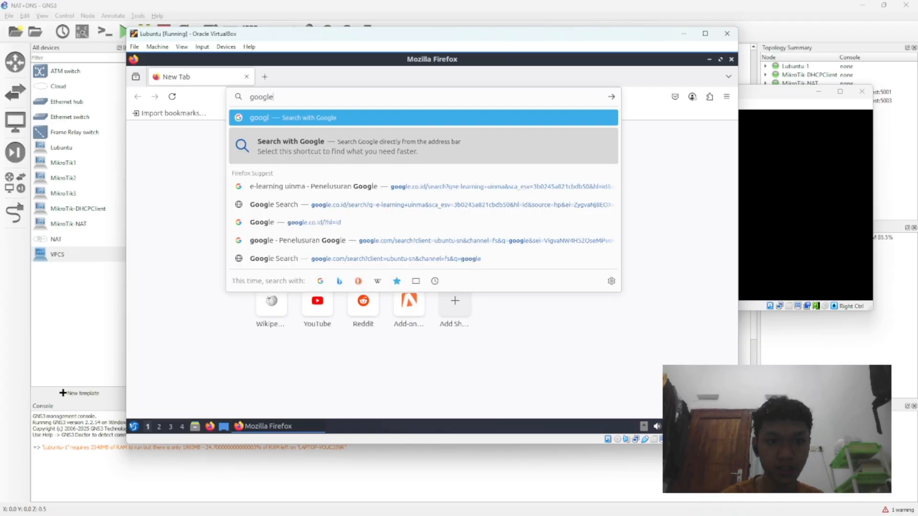
pyautogui.press('Return')
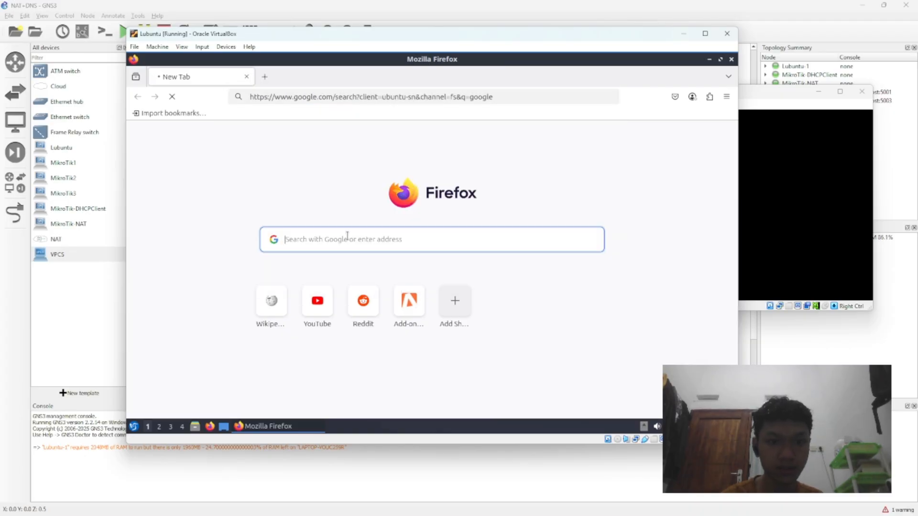
pyautogui.write('googl')
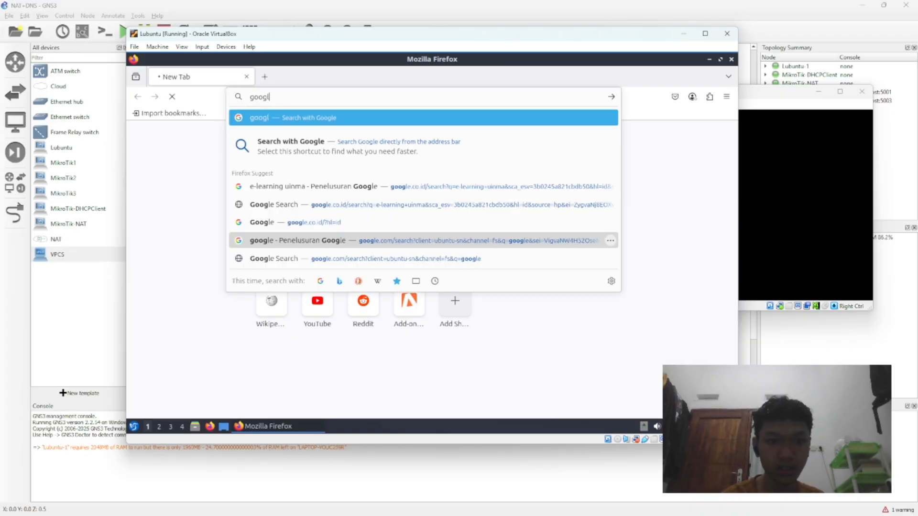
pyautogui.press('BackSpace')
pyautogui.press('BackSpace')
pyautogui.press('BackSpace')
pyautogui.press('BackSpace')
pyautogui.press('BackSpace')
pyautogui.click(209, 254)
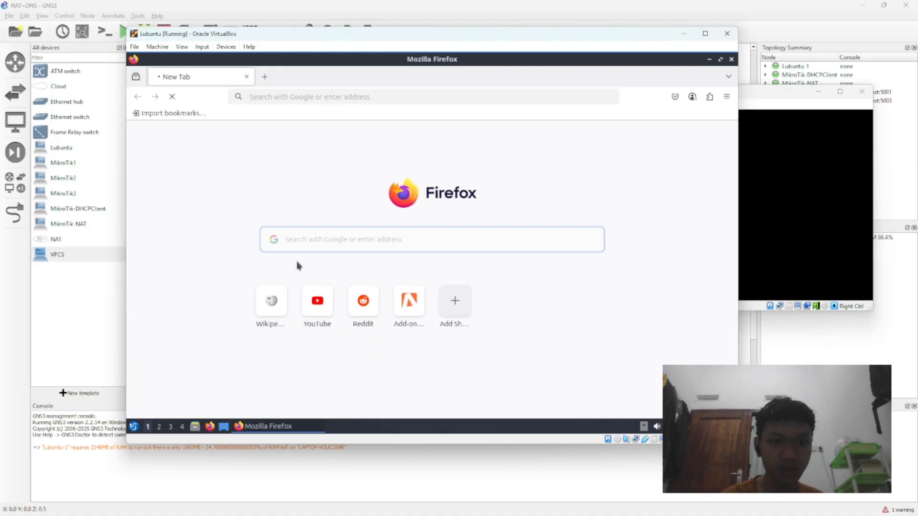
# Step: Try to open the Wikipedia shortcut and check Lubuntu's active network connections, leaving the virtual machine's window minimized
pyautogui.click(270, 302)
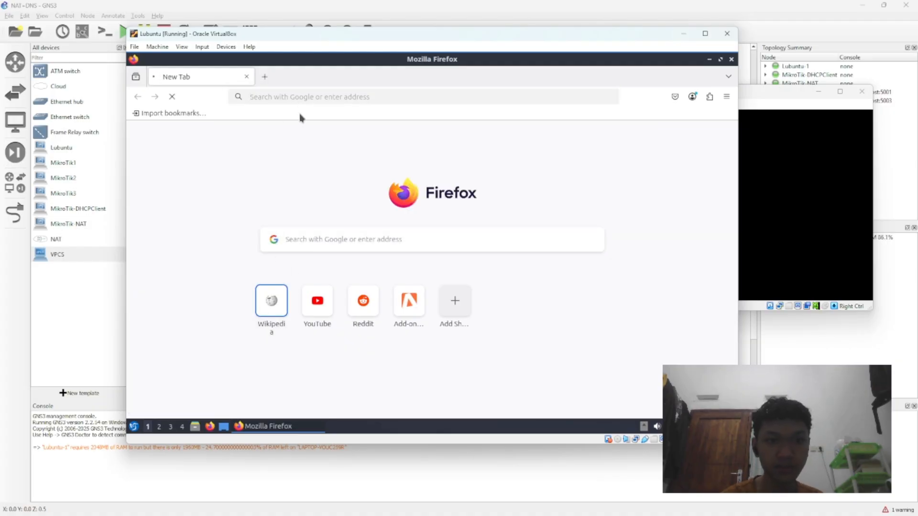
pyautogui.click(671, 427)
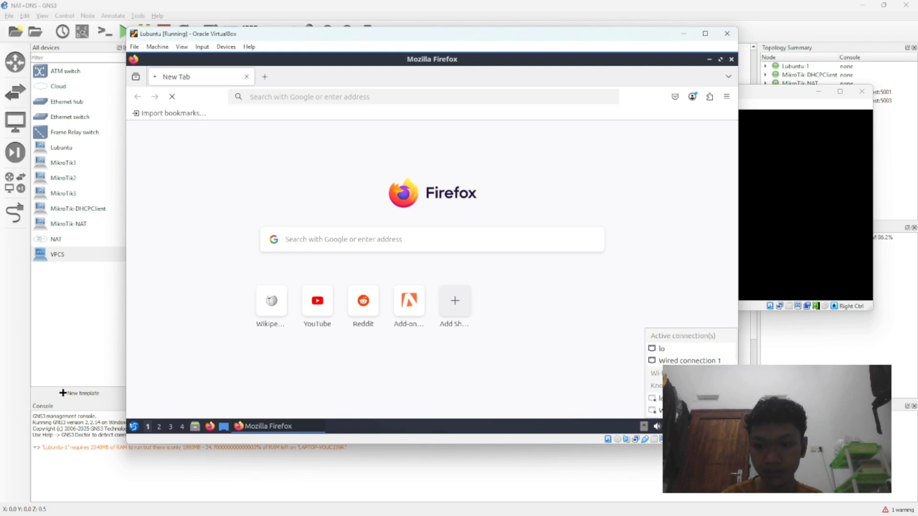
pyautogui.click(520, 359)
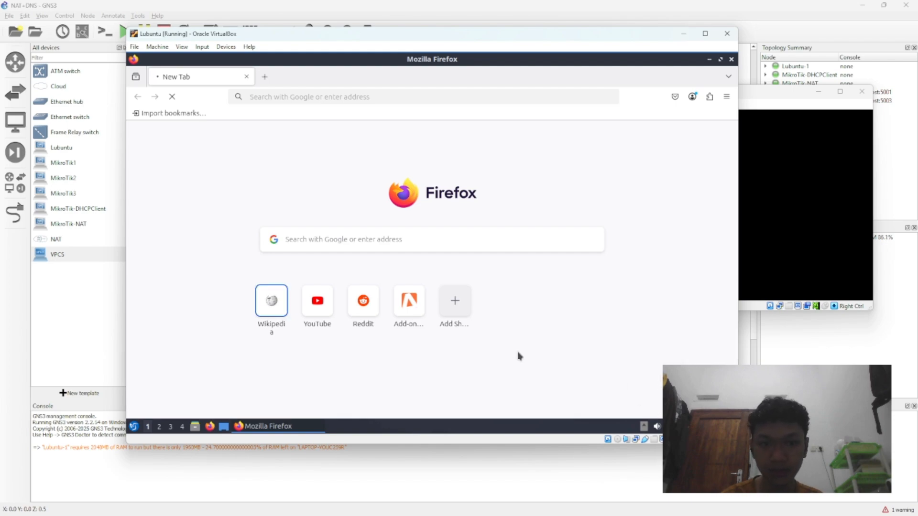
pyautogui.click(683, 33)
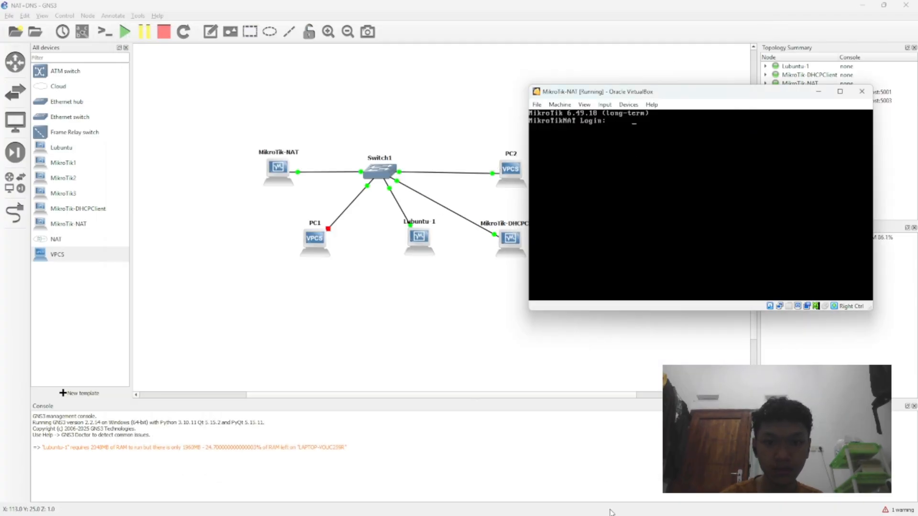
# Step: Check the DHCP client reference video in the browser and bring the Lubuntu virtual machine's window to the front
pyautogui.rightClick(520, 245)
pyautogui.click(546, 262)
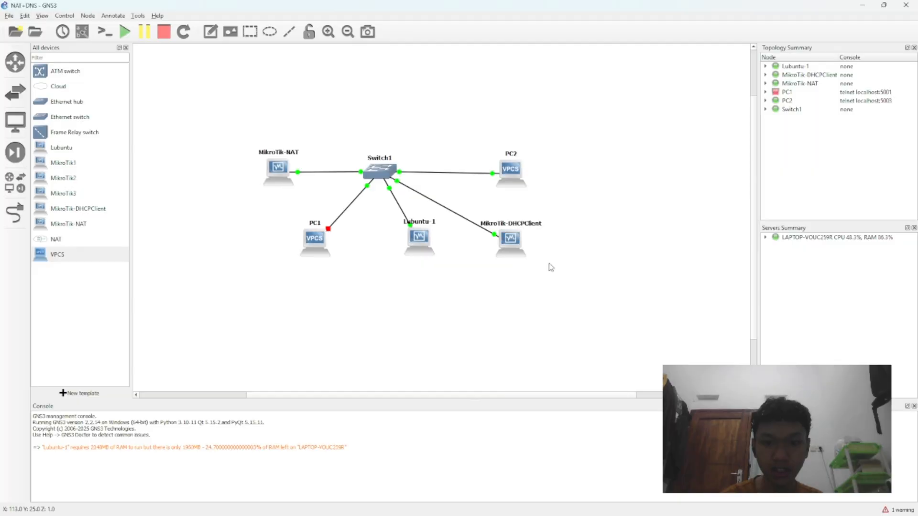
pyautogui.moveTo(650, 515)
pyautogui.click(622, 505)
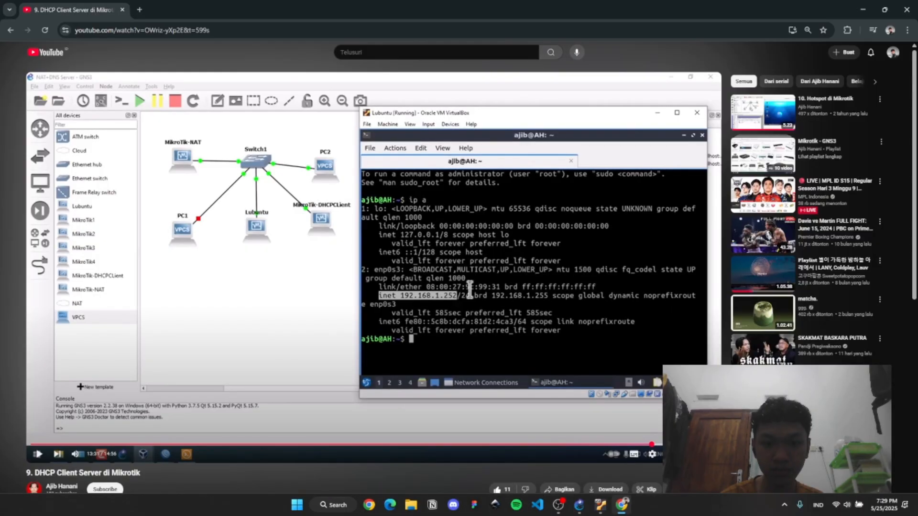
pyautogui.click(622, 506)
pyautogui.moveTo(606, 510)
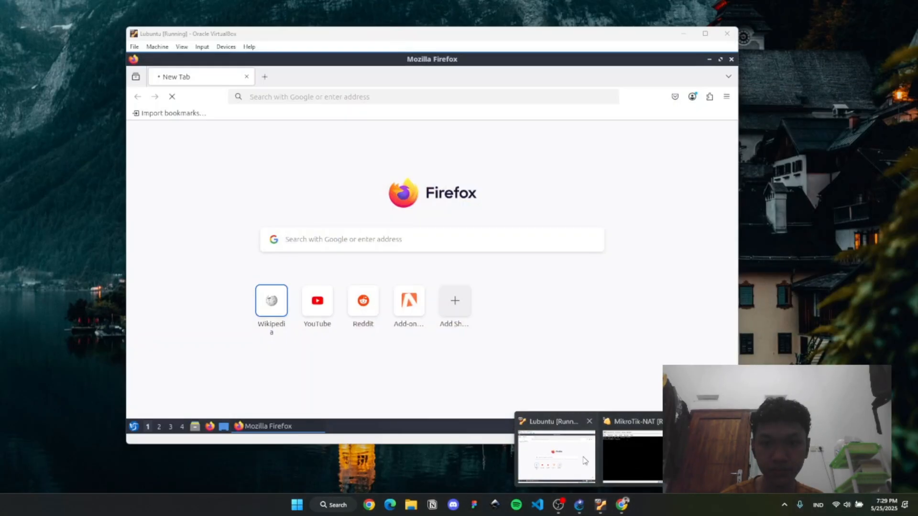
pyautogui.click(584, 460)
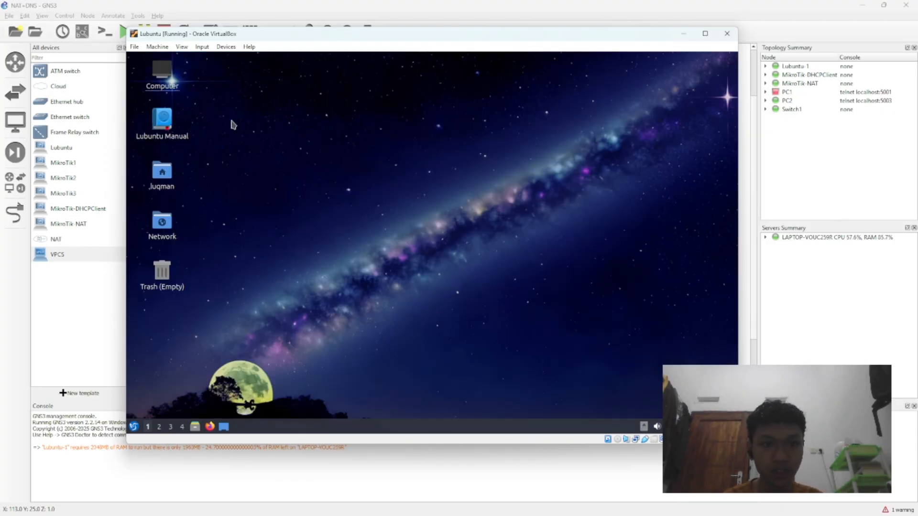
pyautogui.click(246, 76)
pyautogui.click(134, 427)
pyautogui.moveTo(156, 306)
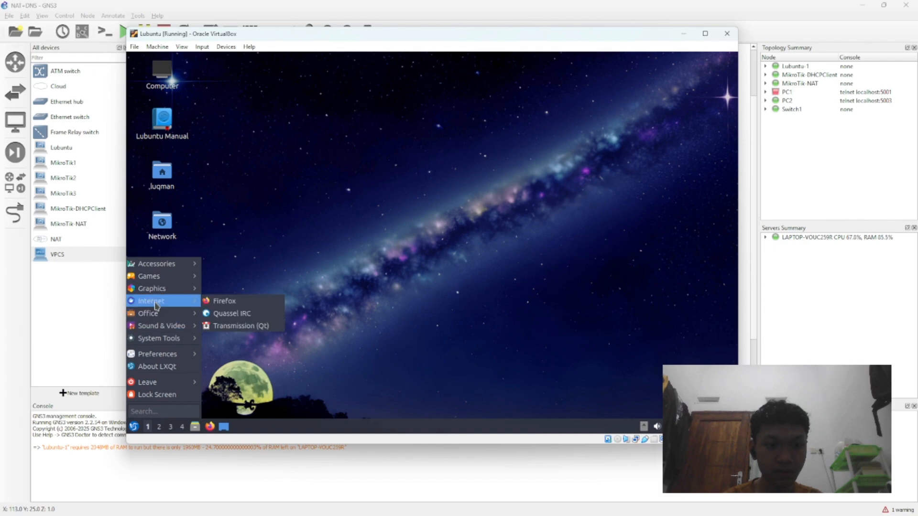
pyautogui.moveTo(167, 355)
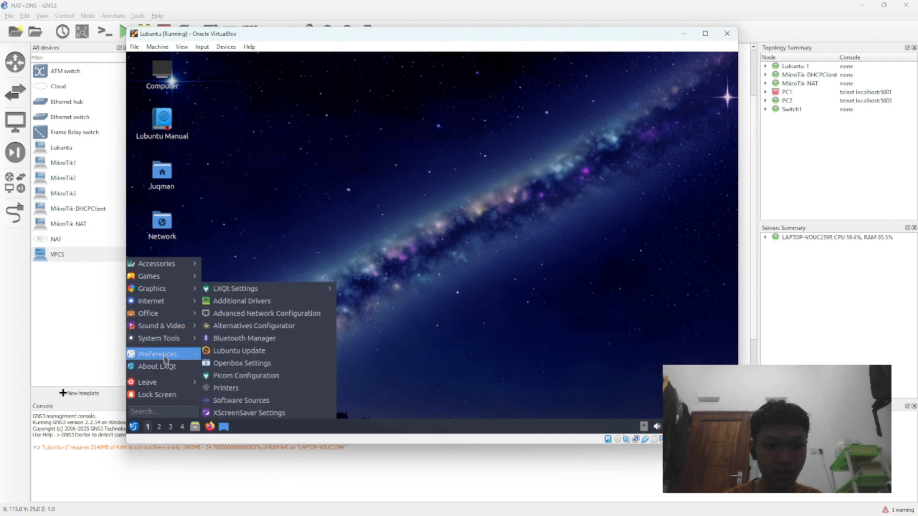
pyautogui.moveTo(181, 339)
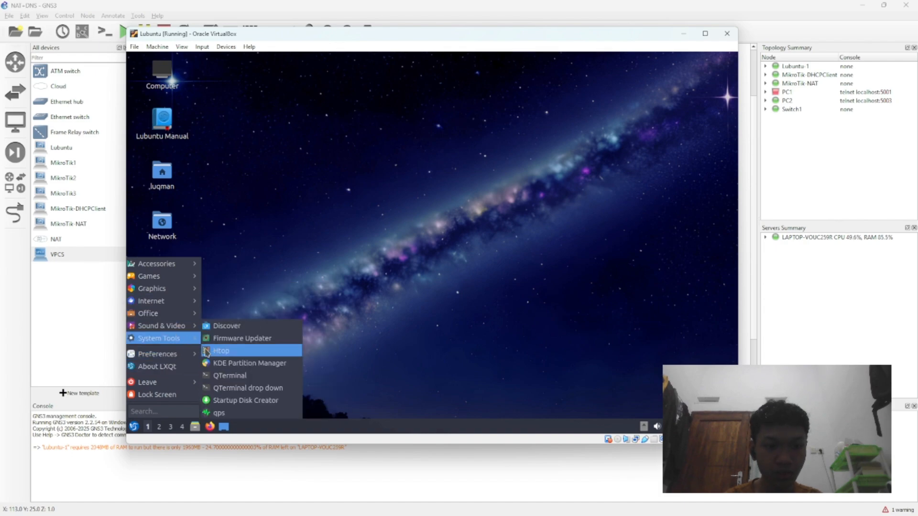
pyautogui.click(210, 375)
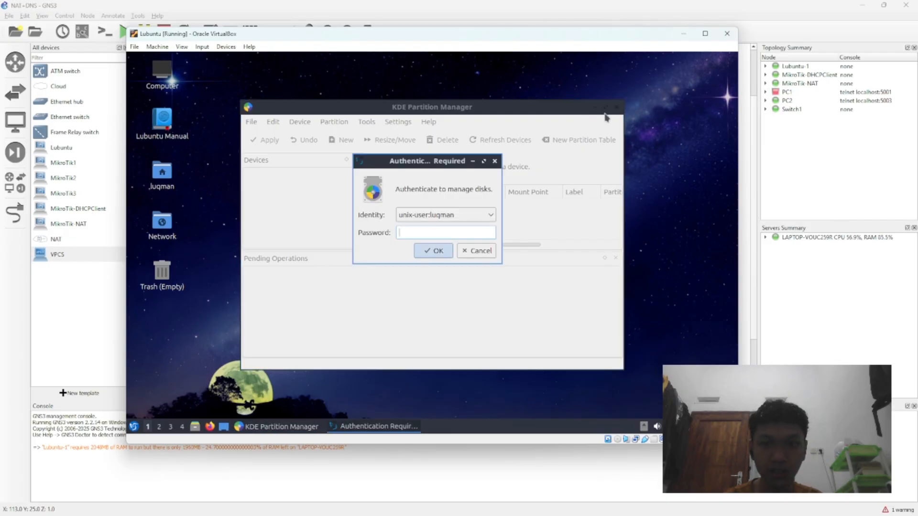
pyautogui.click(495, 161)
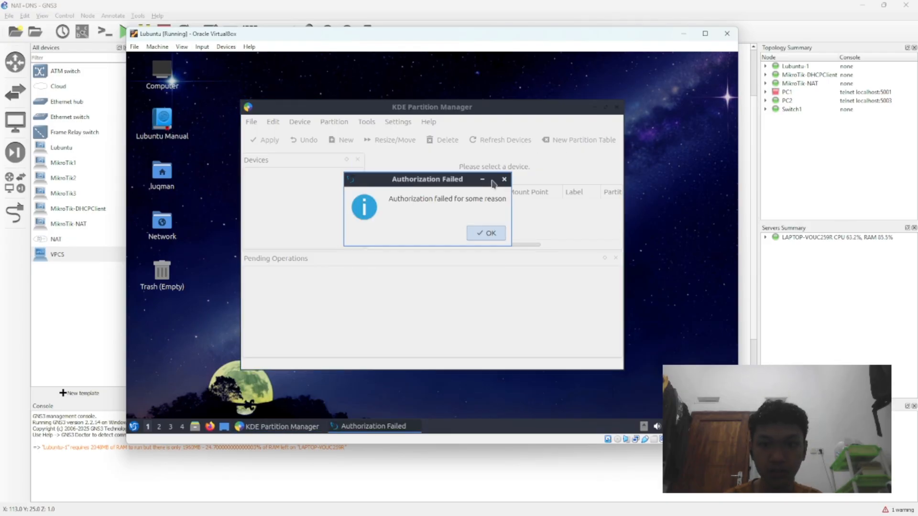
pyautogui.click(485, 231)
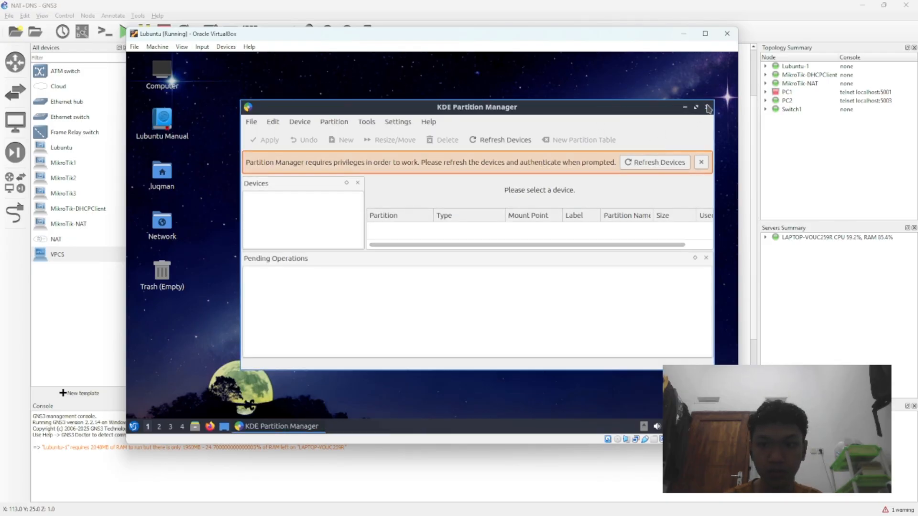
pyautogui.click(706, 107)
# Step: Start QTerminal in Lubuntu, ping google.com and interrupt the ping
pyautogui.click(133, 427)
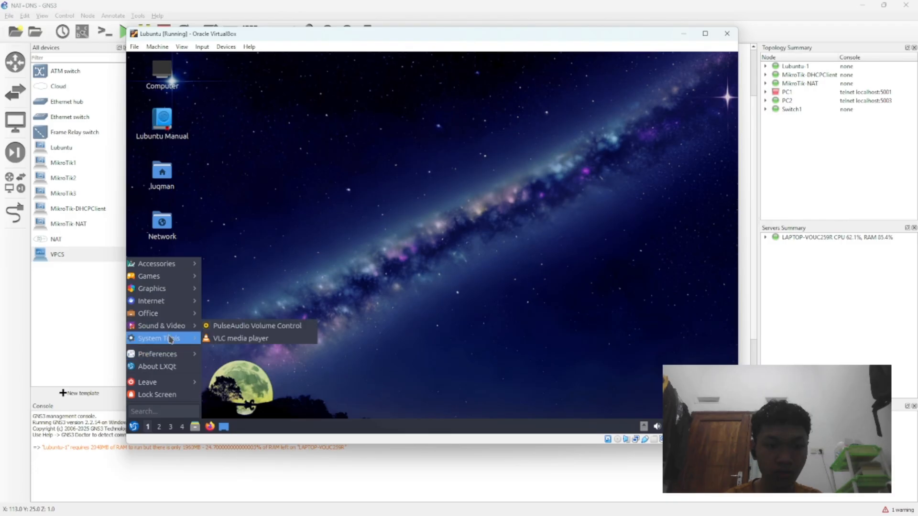
pyautogui.moveTo(173, 339)
pyautogui.click(245, 377)
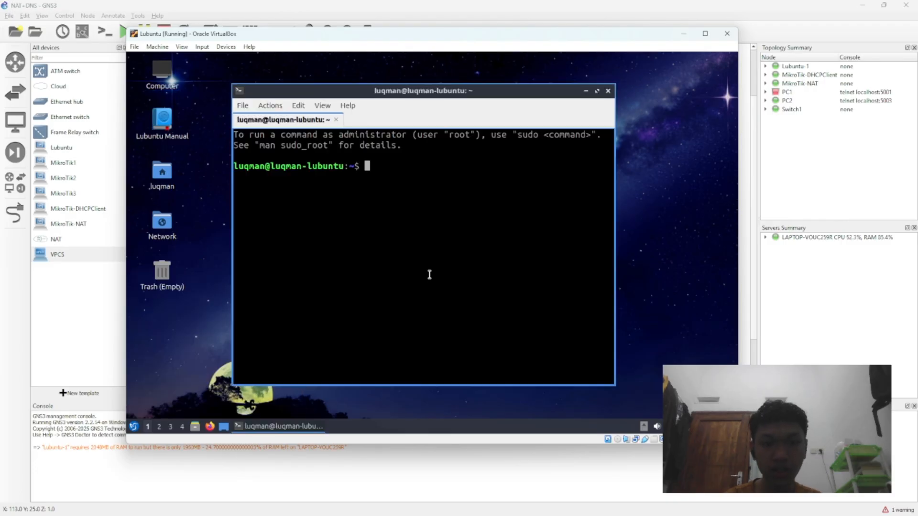
pyautogui.write('ping google.com')
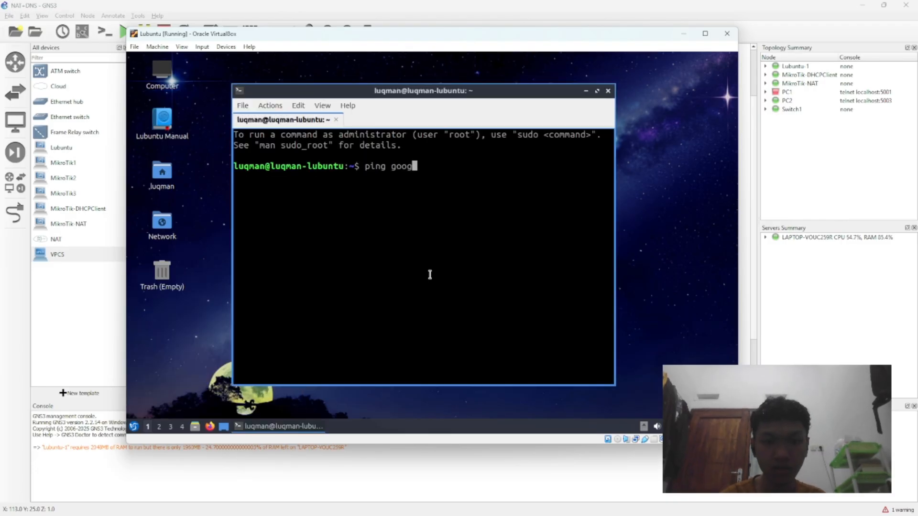
pyautogui.press('Return')
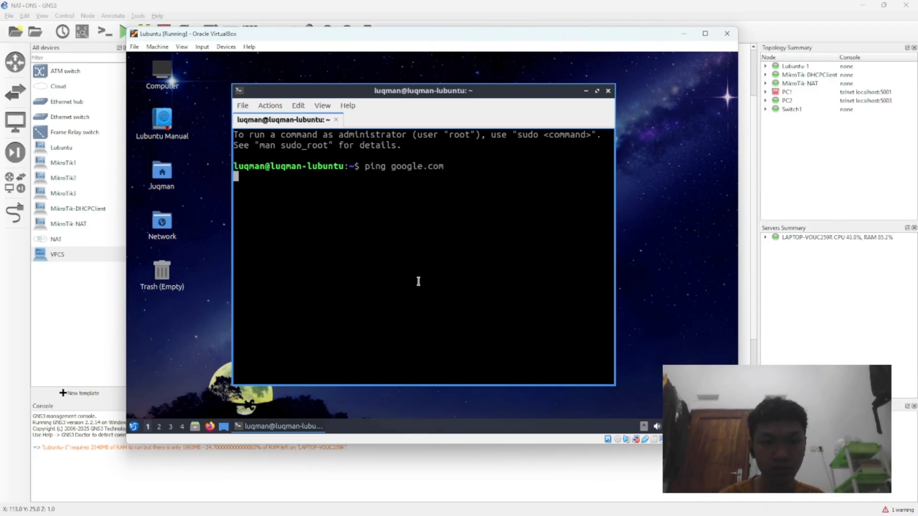
pyautogui.moveTo(496, 91); pyautogui.dragTo(481, 72)
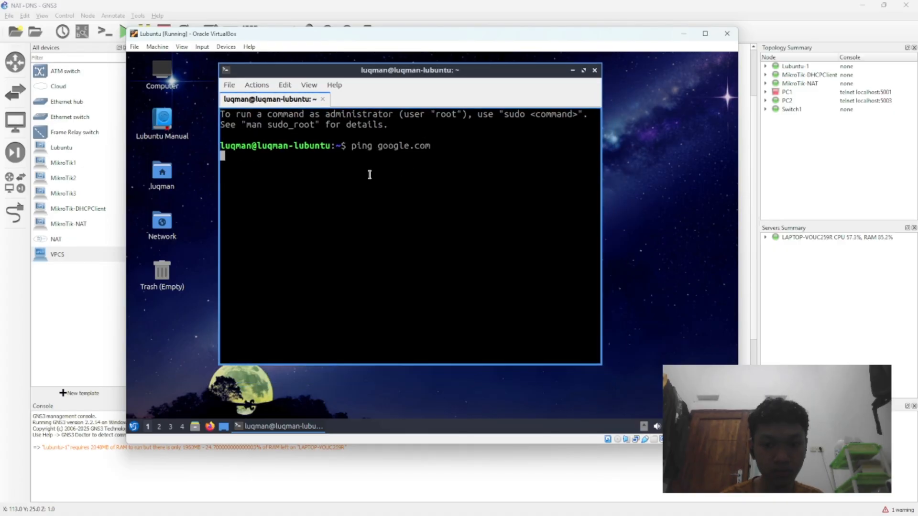
pyautogui.hotkey('ctrl', 'c')
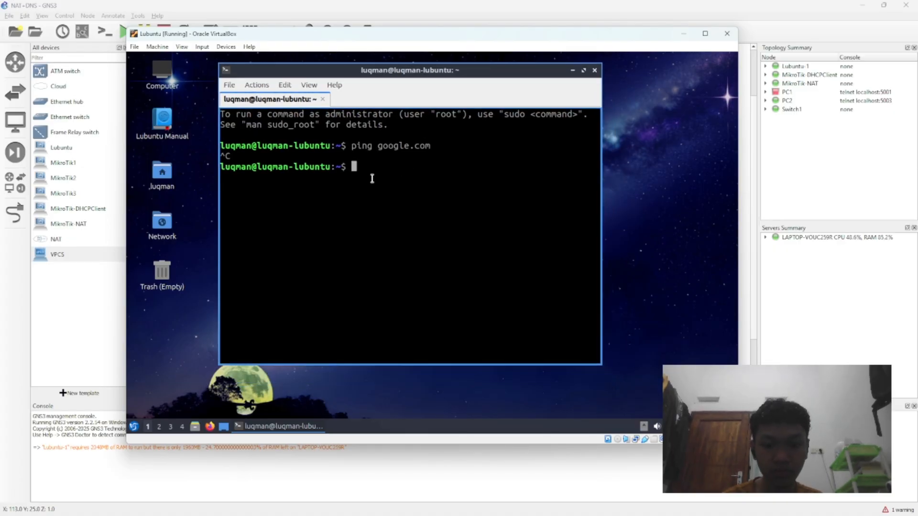
# Step: List Lubuntu's network interfaces with "ip a" and check the IPv4 address of enp0s3
pyautogui.write('ip a')
pyautogui.press('Return')
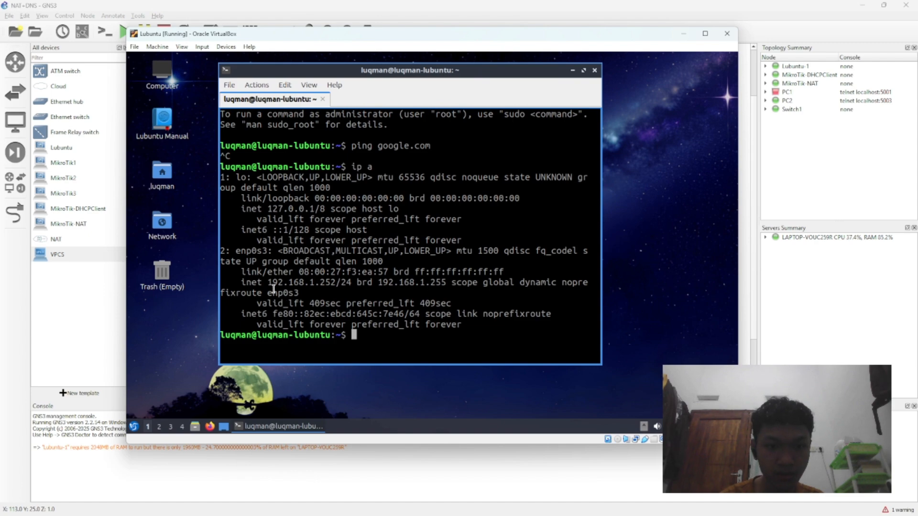
pyautogui.moveTo(274, 289); pyautogui.dragTo(351, 281)
pyautogui.click(346, 282)
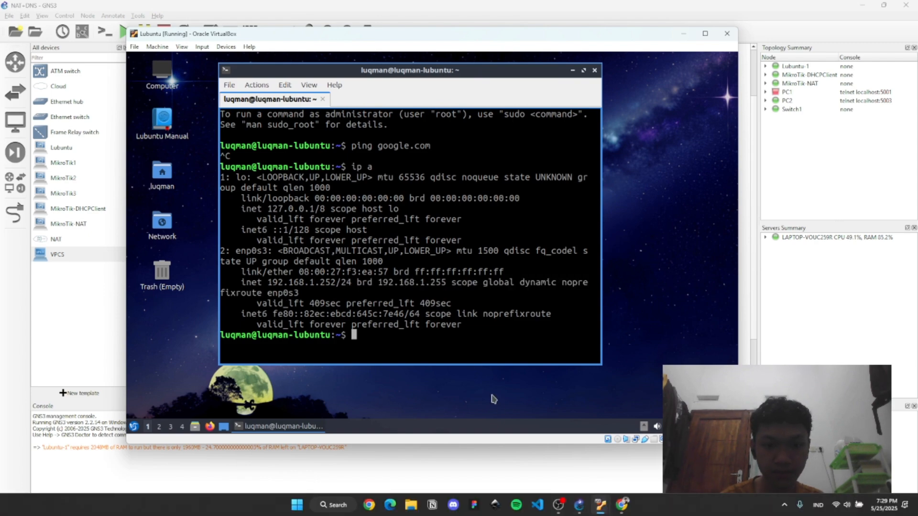
# Step: Try to ping google.com from Lubuntu's terminal with the command "/ping google.com"
pyautogui.write('/ping google.com')
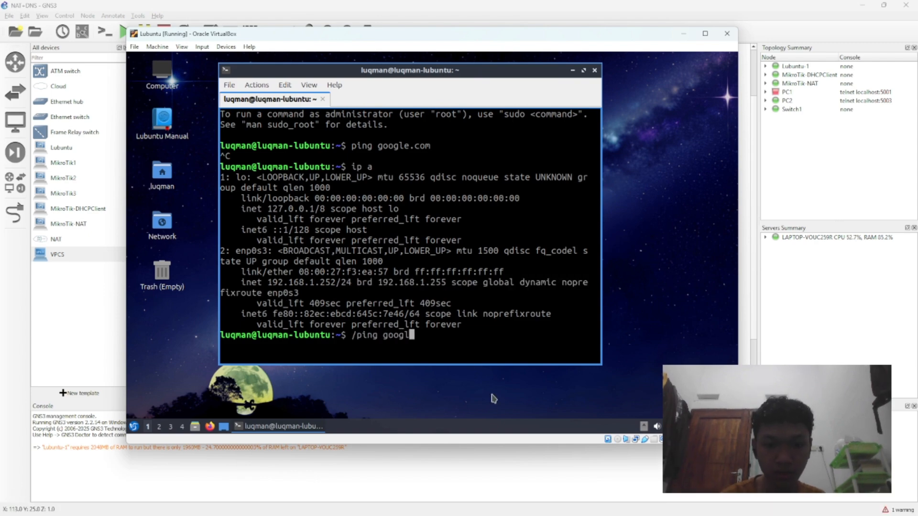
pyautogui.press('Return')
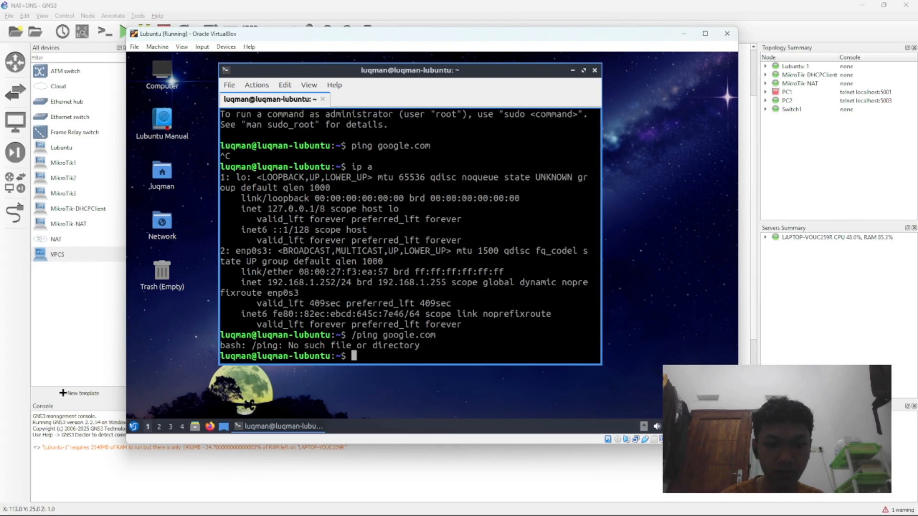
pyautogui.moveTo(621, 514)
pyautogui.click(559, 511)
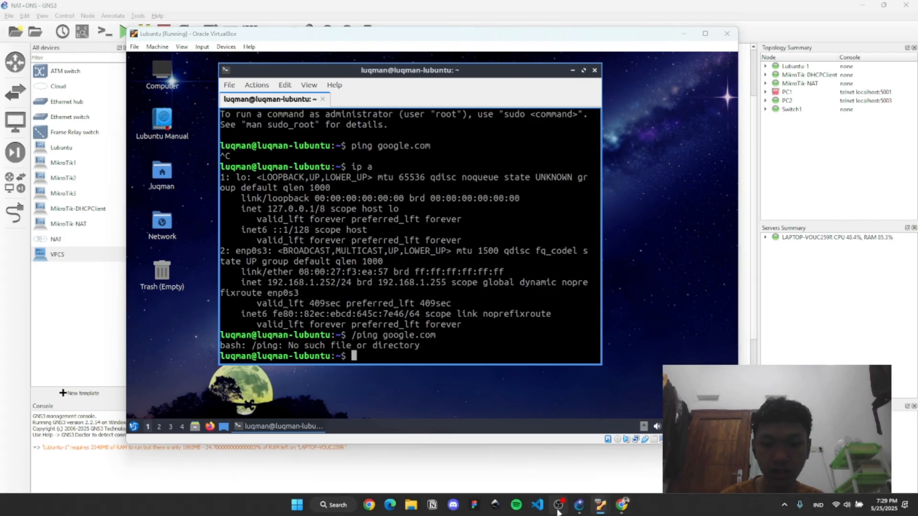
pyautogui.click(861, 7)
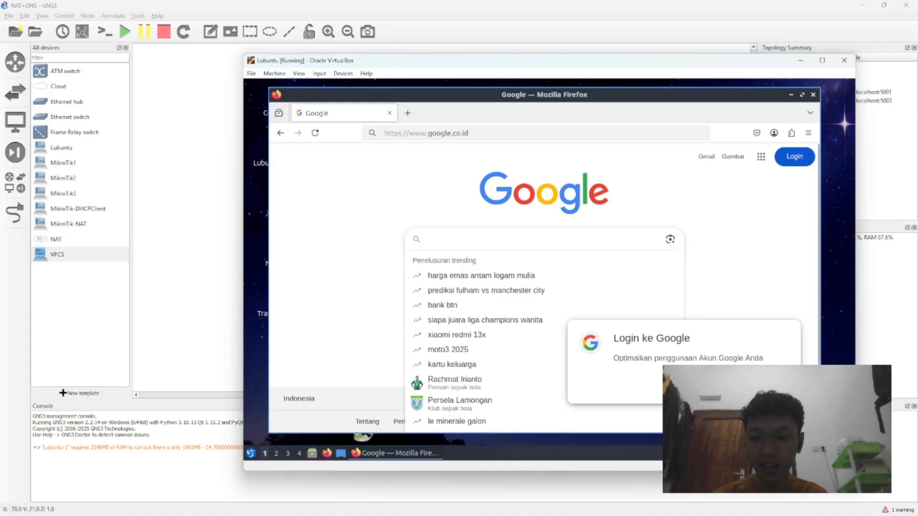
# Step: Dismiss the Google login prompt in Lubuntu's Firefox and review the GNS3 topology, returning to the Lubuntu window
pyautogui.click(707, 384)
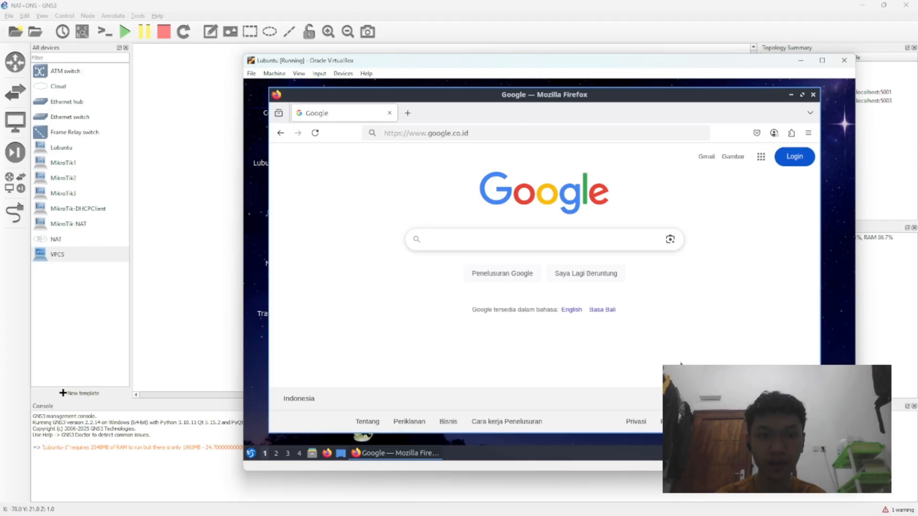
pyautogui.click(171, 218)
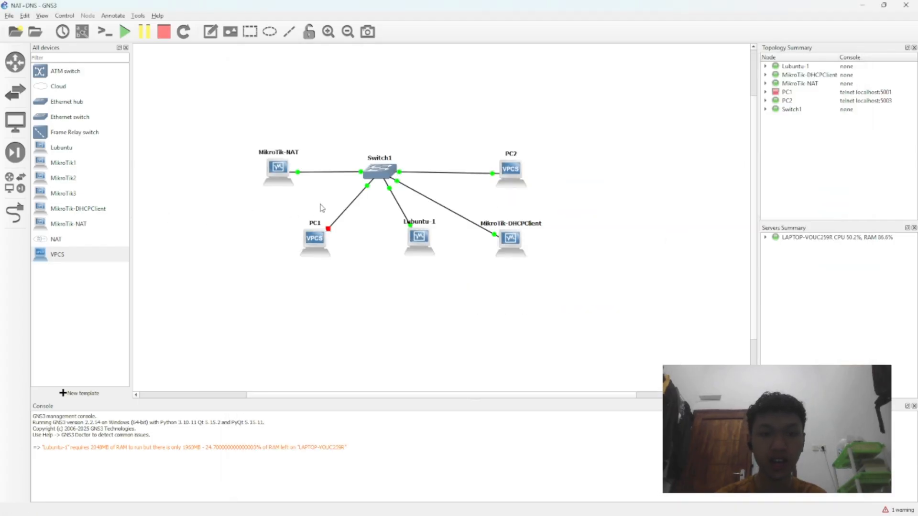
pyautogui.doubleClick(286, 180)
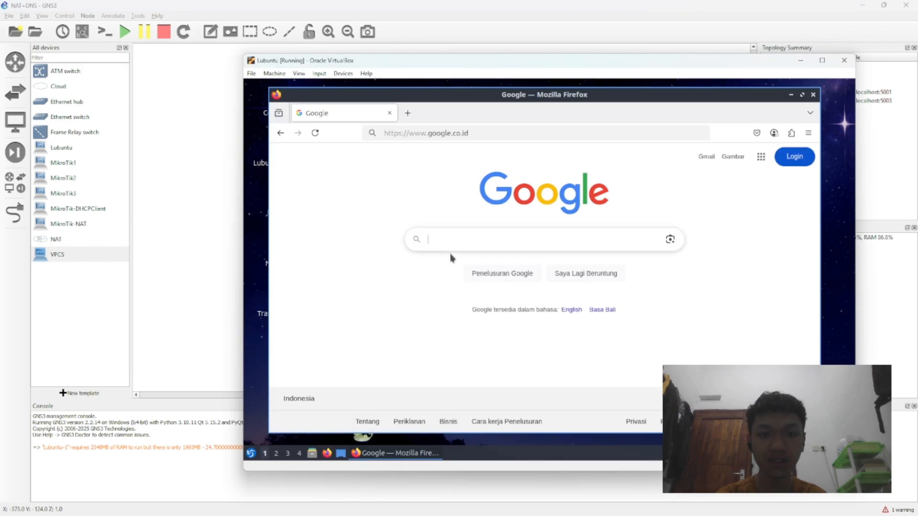
pyautogui.click(211, 215)
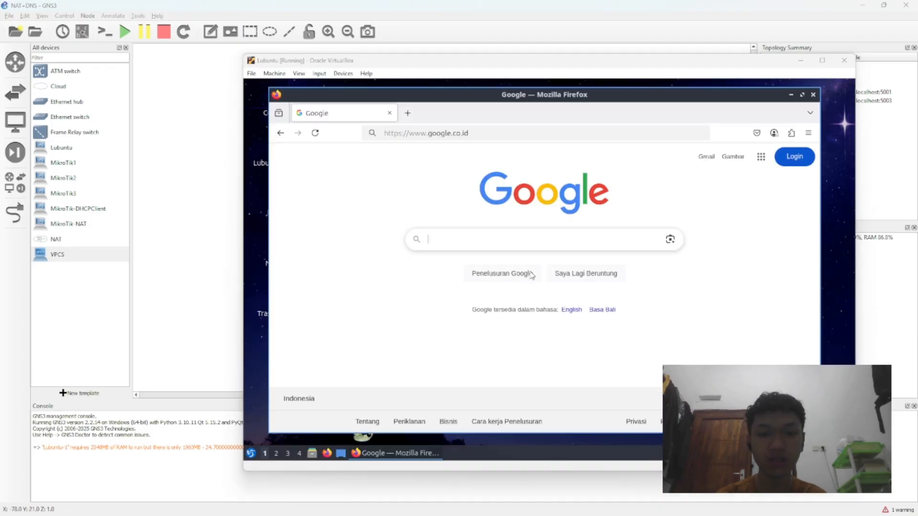
pyautogui.doubleClick(419, 236)
pyautogui.click(204, 197)
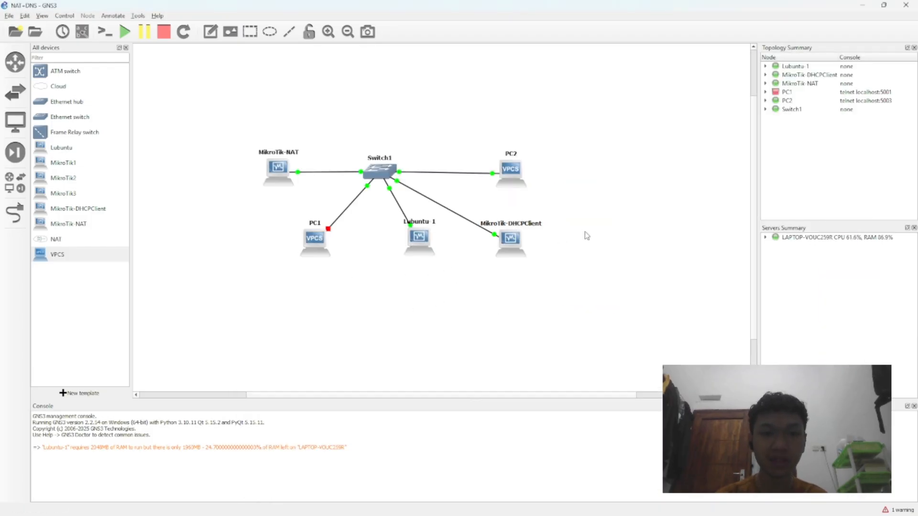
pyautogui.hotkey('alt', 'Tab')
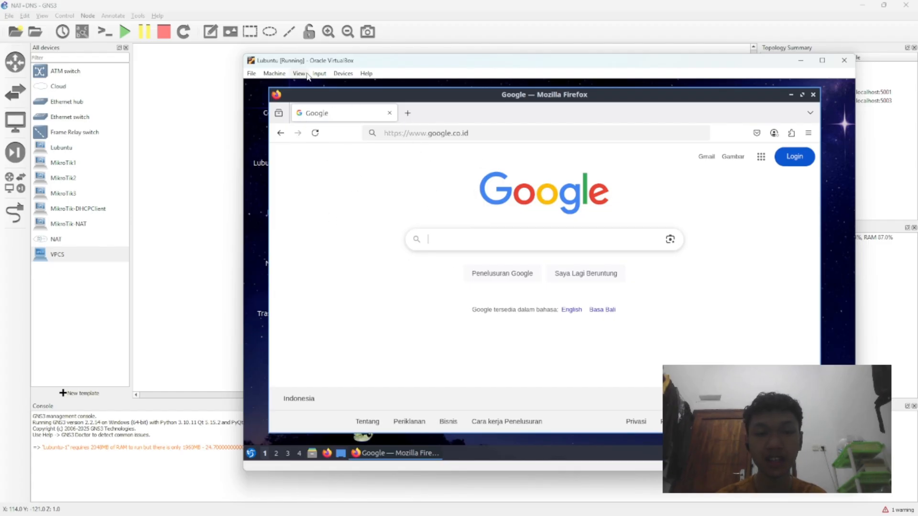
# Step: Search Google for "elearning uinmalang" in Lubuntu's Firefox, look through the results, close the browser and return to the GNS3 topology
pyautogui.click(479, 236)
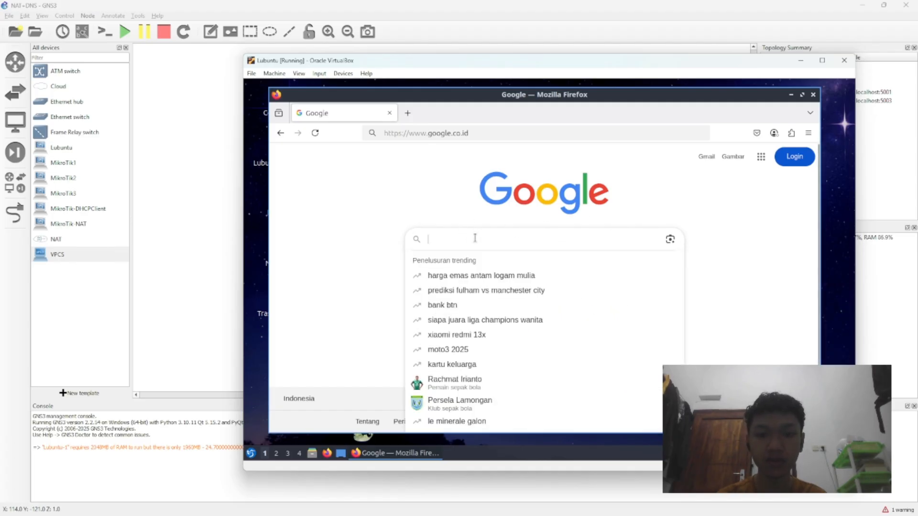
pyautogui.write('el')
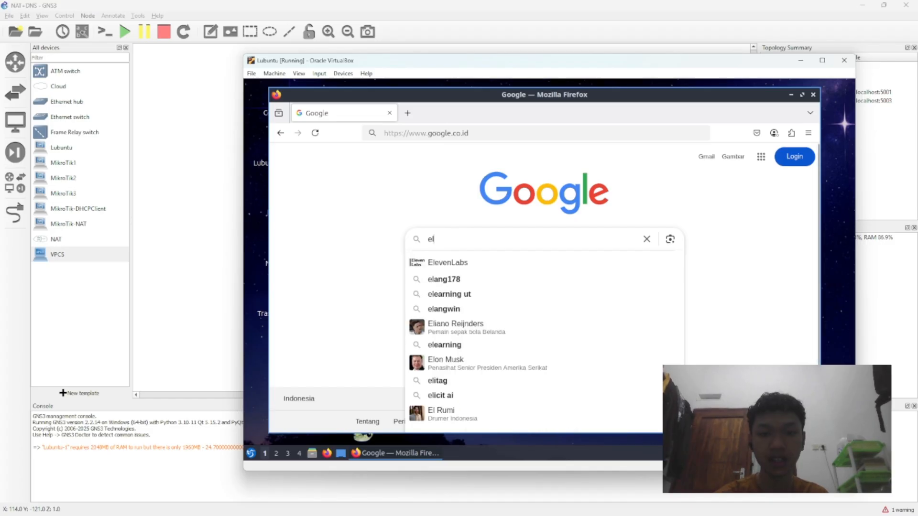
pyautogui.write('earning')
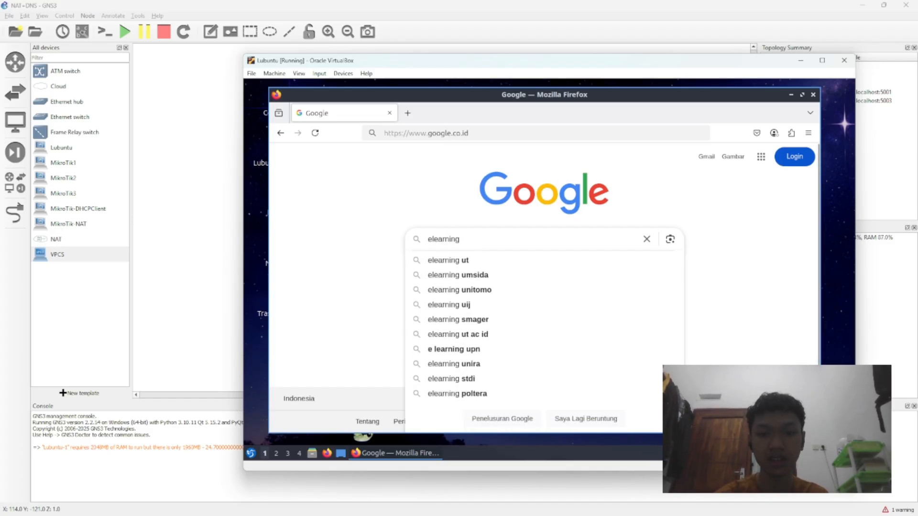
pyautogui.write(' uin malang')
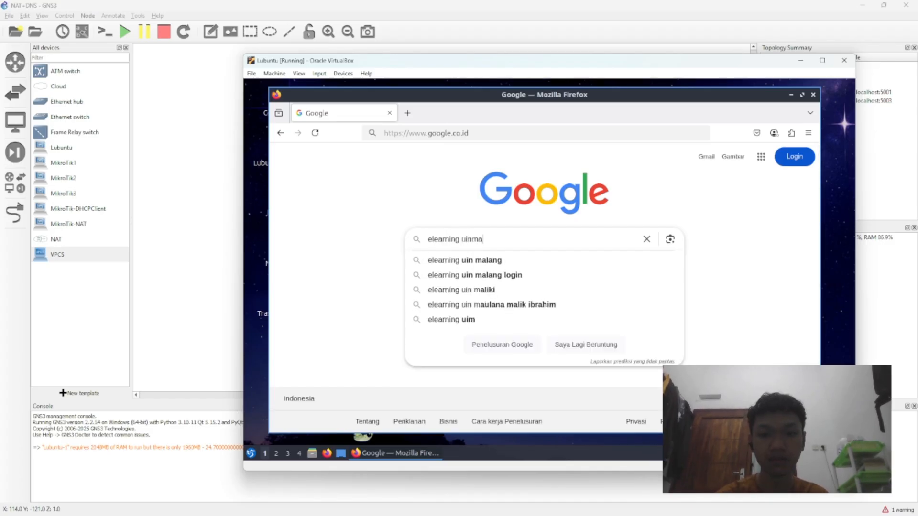
pyautogui.press('Return')
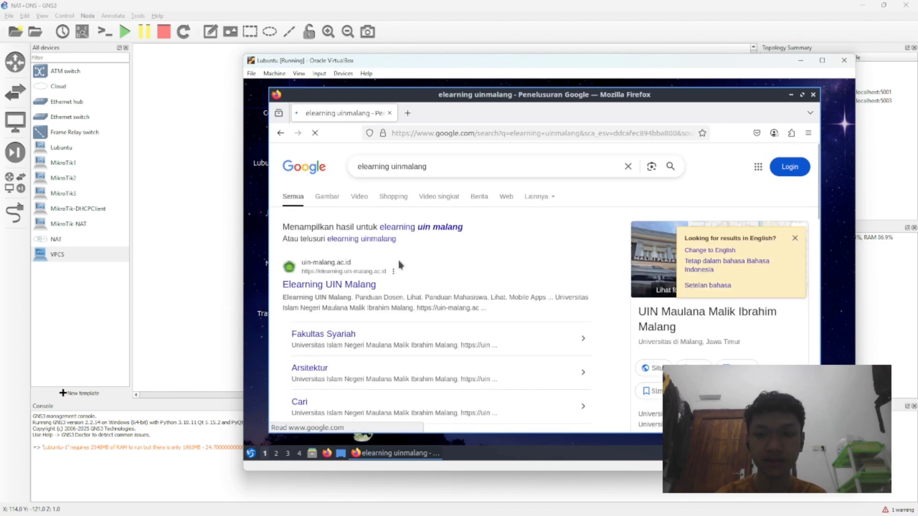
pyautogui.scroll(-4, 406, 262)
pyautogui.scroll(4, 407, 260)
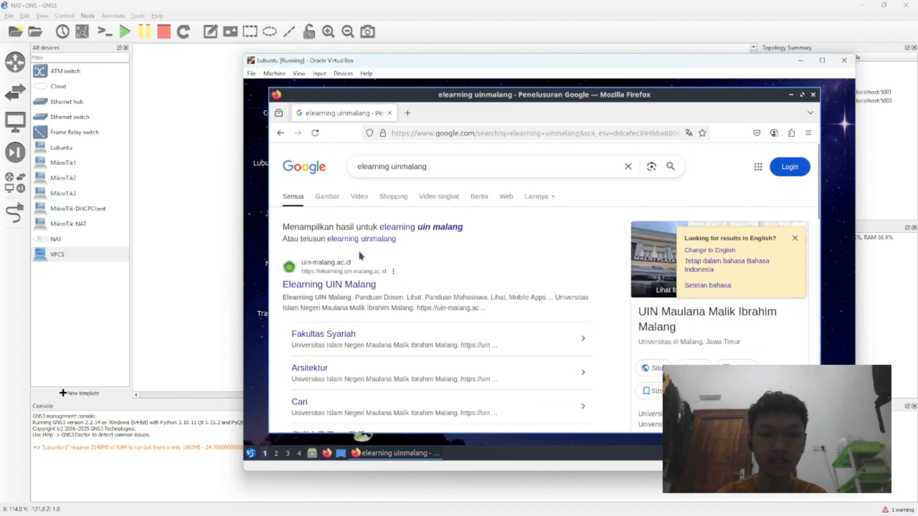
pyautogui.click(391, 114)
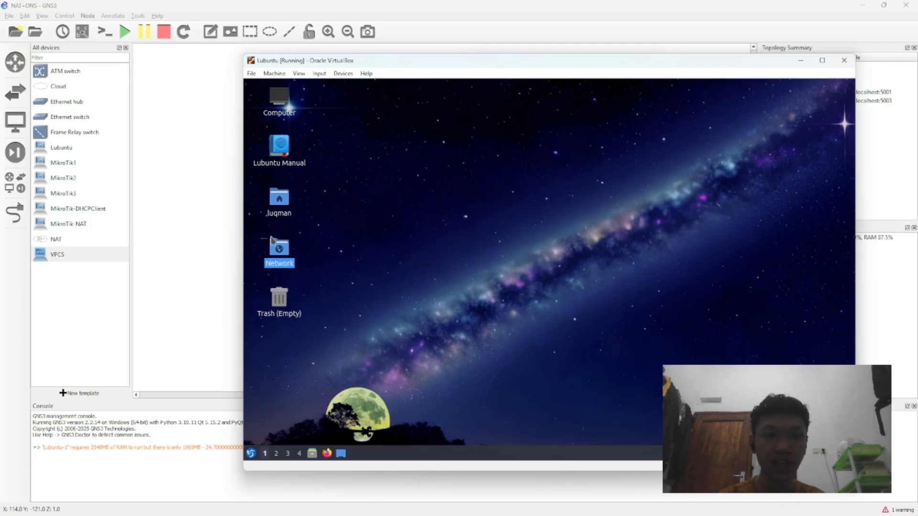
pyautogui.click(178, 231)
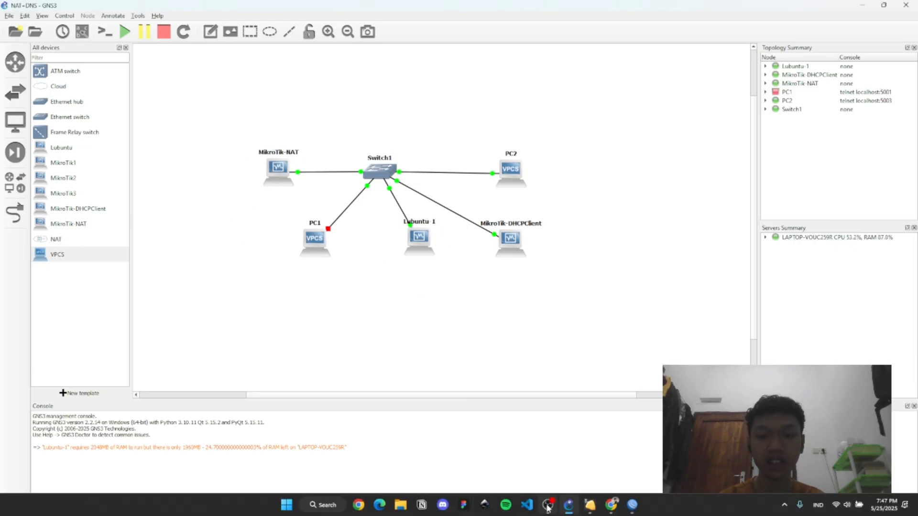
pyautogui.moveTo(593, 506)
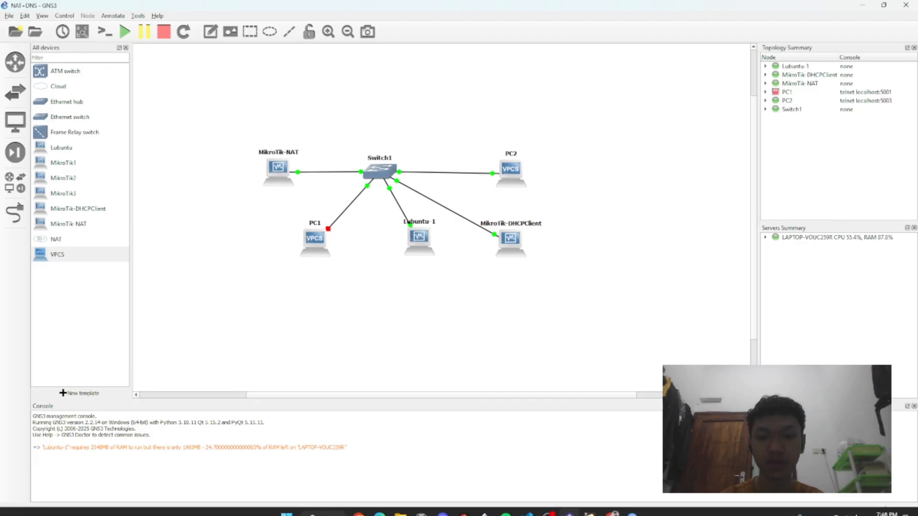
pyautogui.click(546, 506)
pyautogui.click(546, 506)
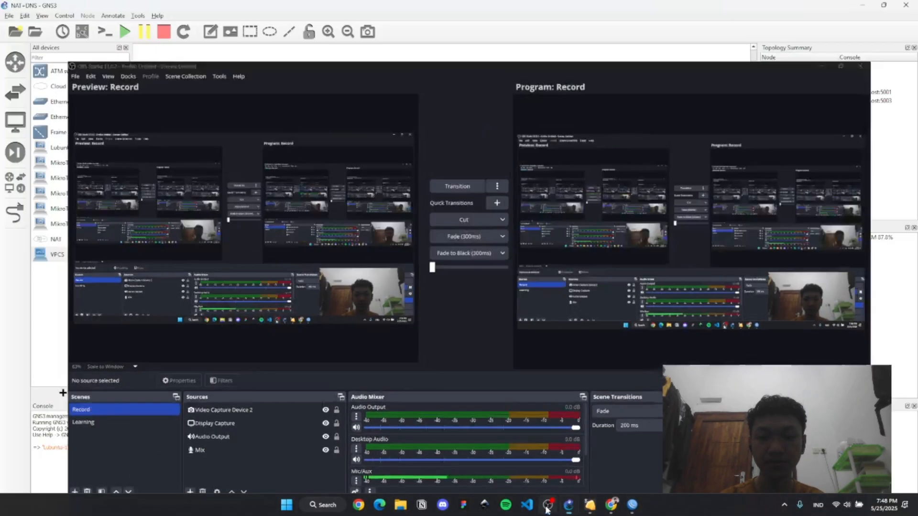